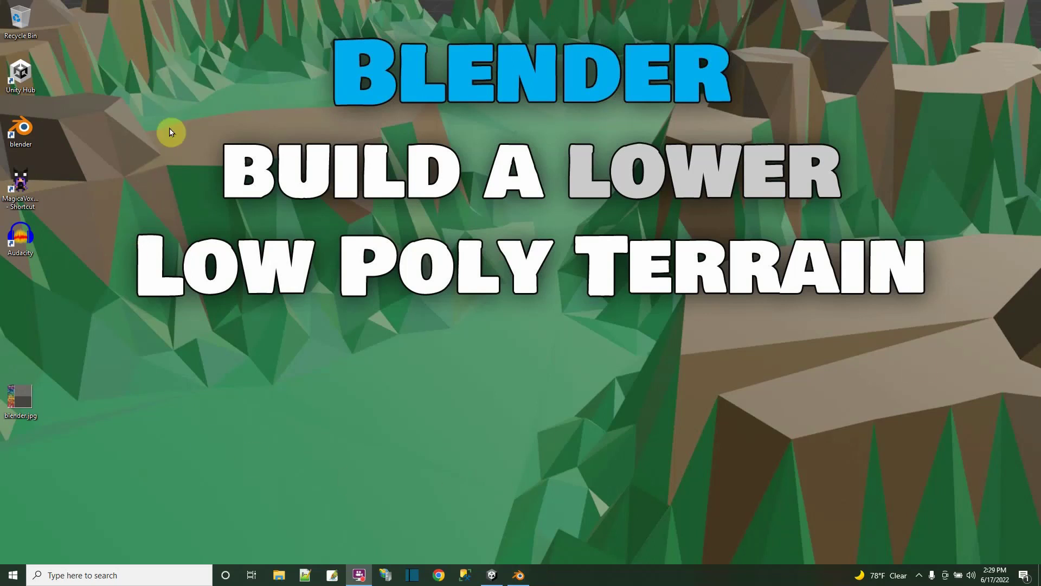
# Step: Open low poly terrain.blend in Blender and orbit around the finished terrain
pyautogui.click(520, 575)
pyautogui.moveTo(407, 295); pyautogui.dragTo(437, 232, button='middle')
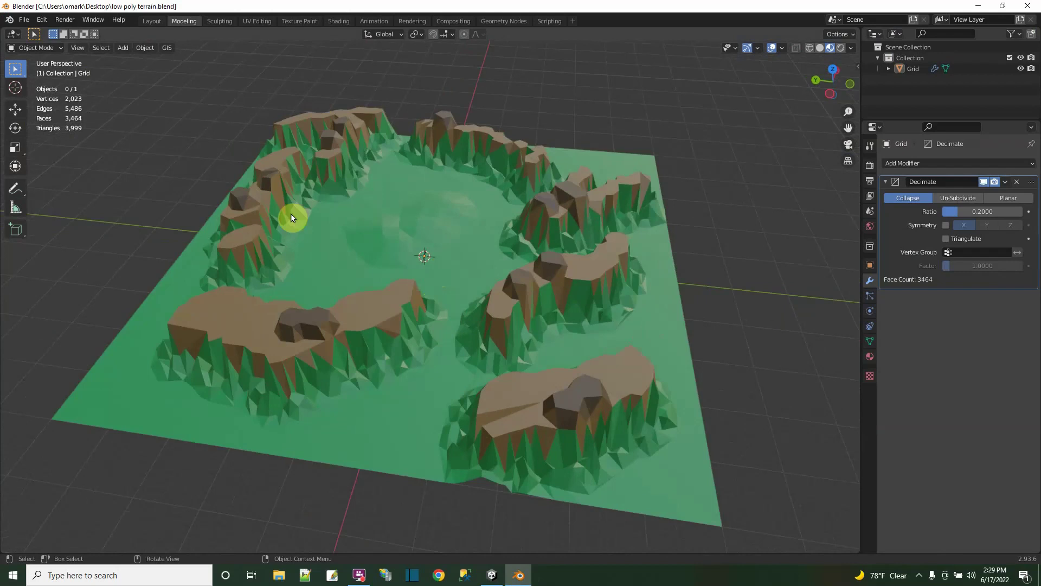
# Step: Start a new General scene and delete its default camera, cube and light
pyautogui.click(23, 19)
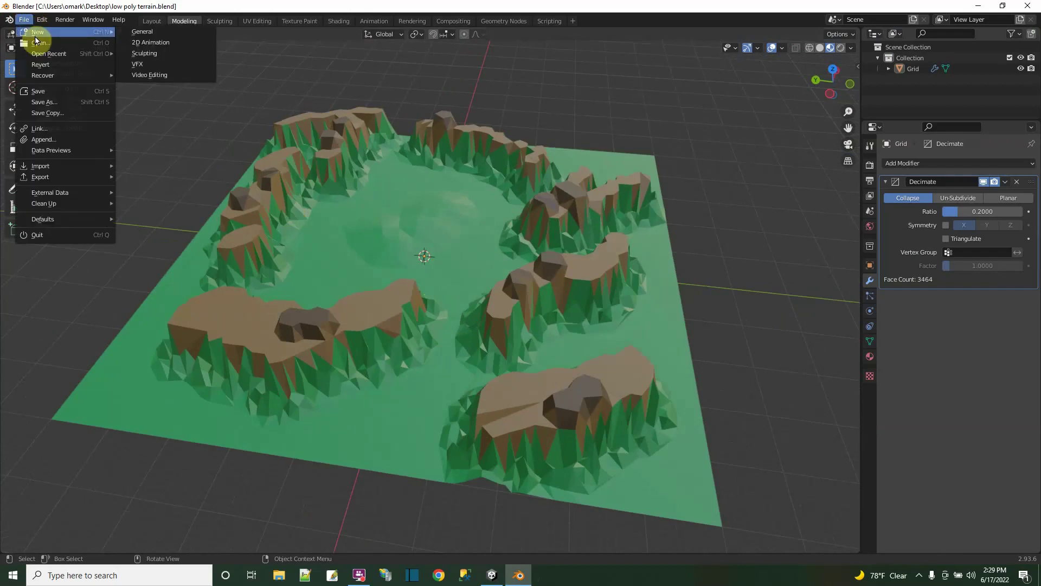
pyautogui.click(141, 32)
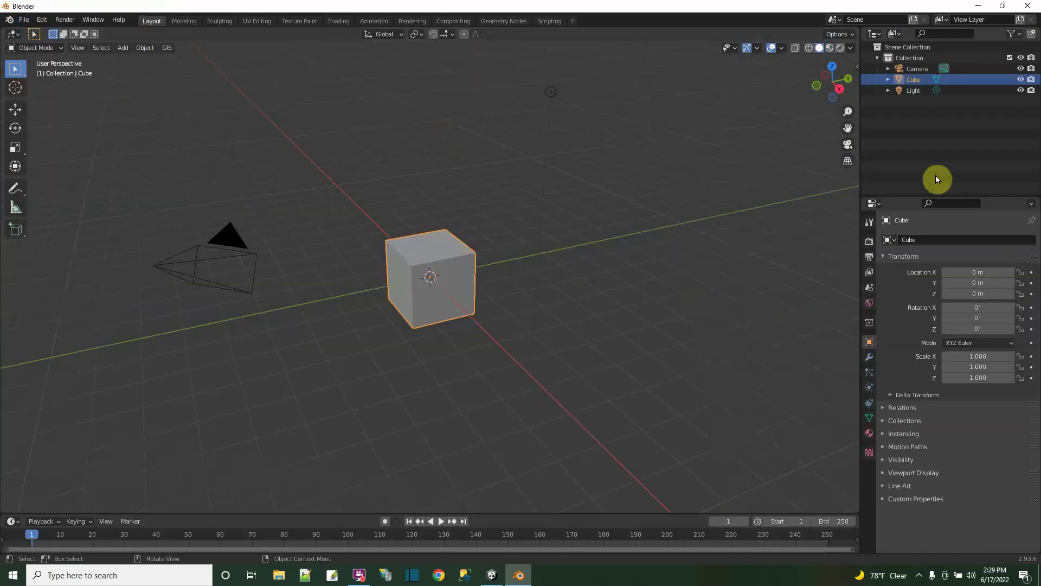
pyautogui.click(911, 69)
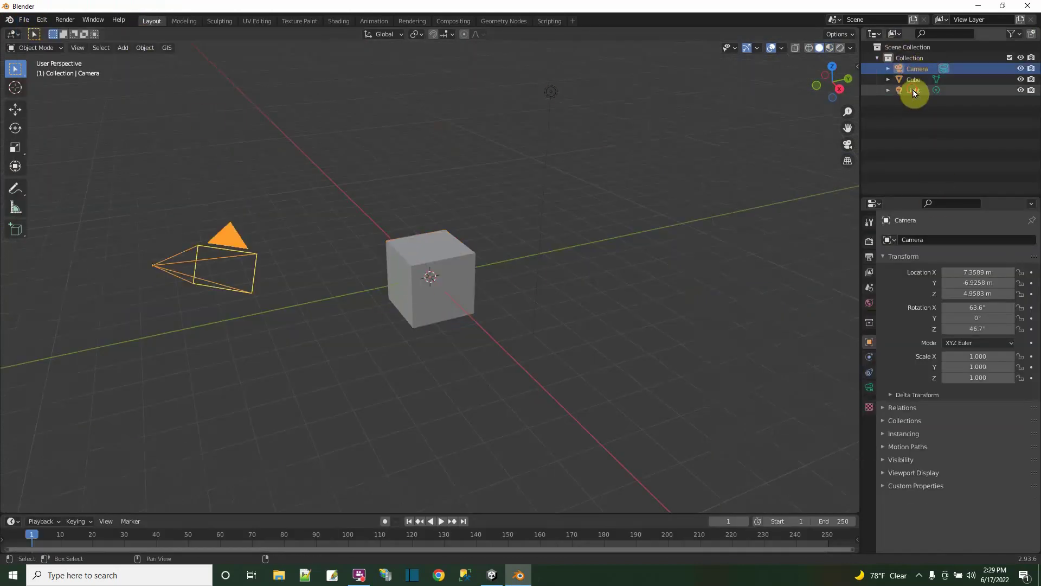
pyautogui.keyDown('shift'); pyautogui.click(914, 92); pyautogui.keyUp('shift')
pyautogui.rightClick(914, 93)
pyautogui.click(890, 116)
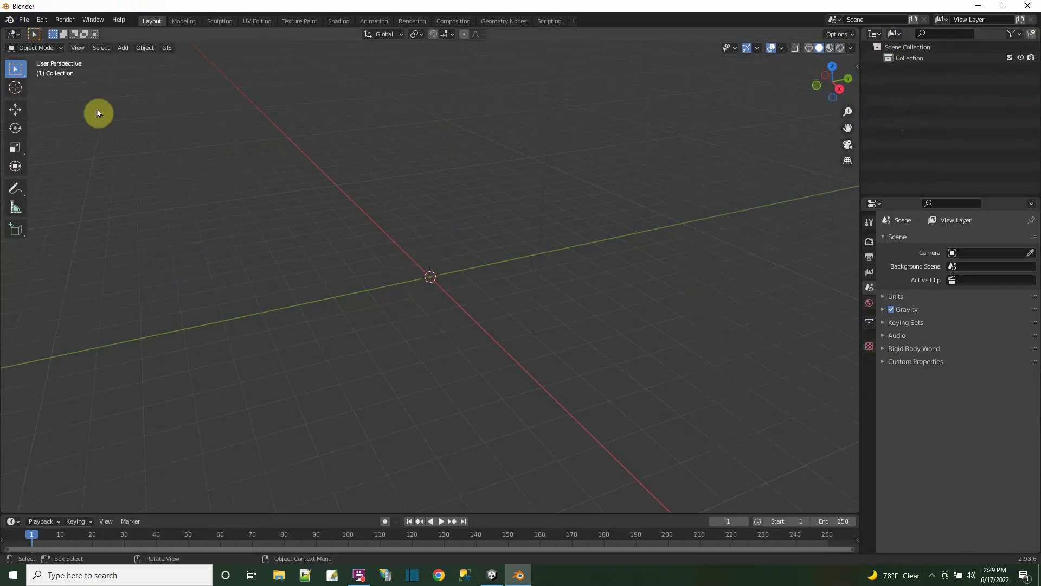
# Step: Add a Grid mesh to the empty scene
pyautogui.click(124, 48)
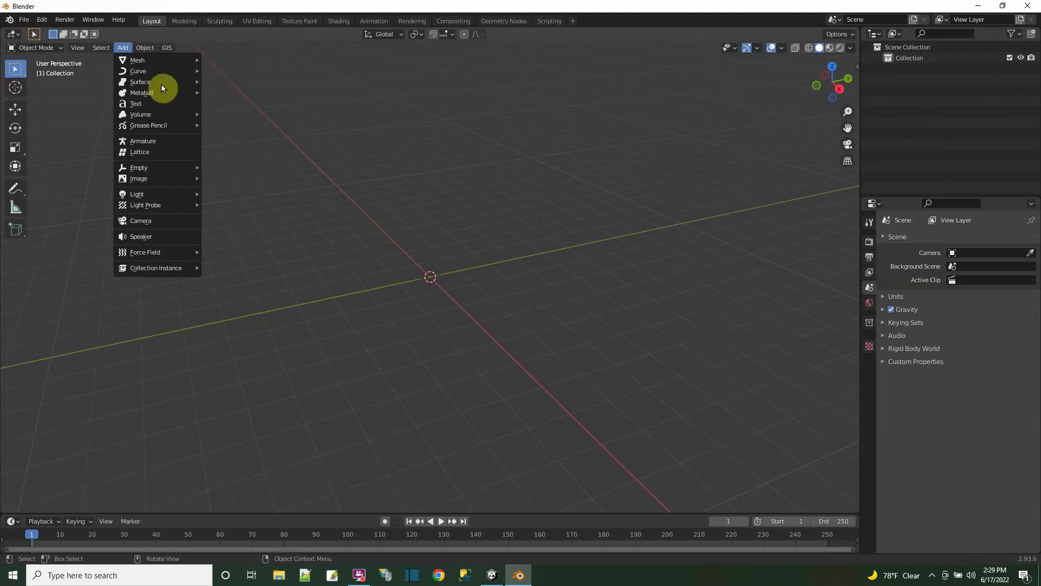
pyautogui.moveTo(159, 59)
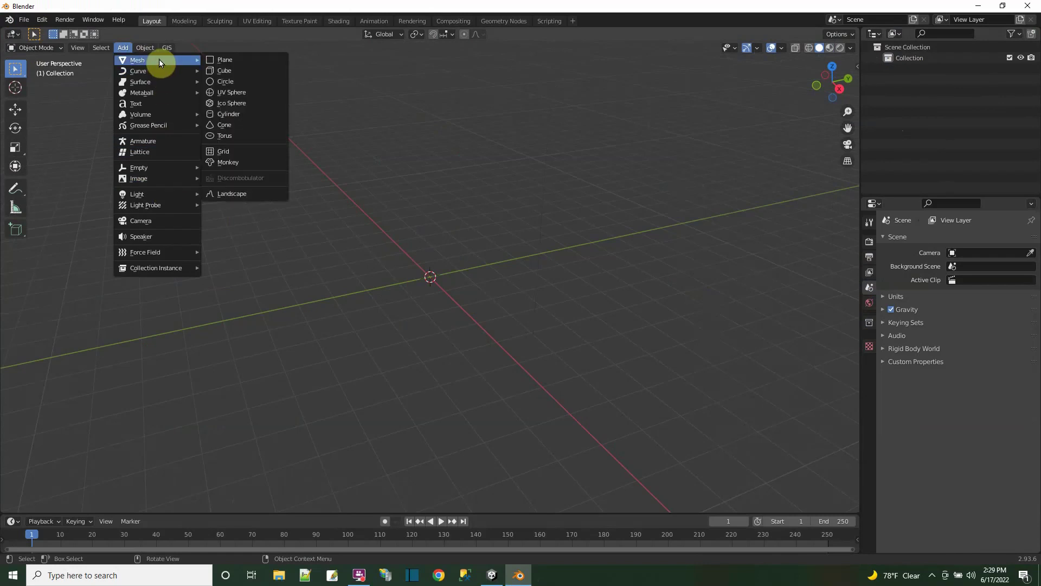
pyautogui.click(237, 154)
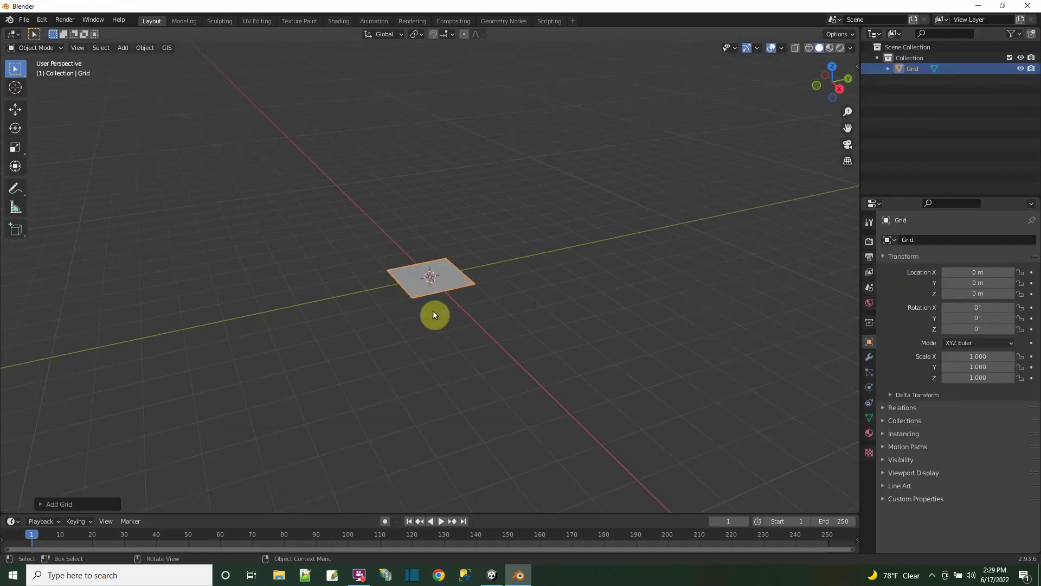
# Step: Set the grid Size to 50 m and switch the viewport to wireframe shading
pyautogui.click(40, 505)
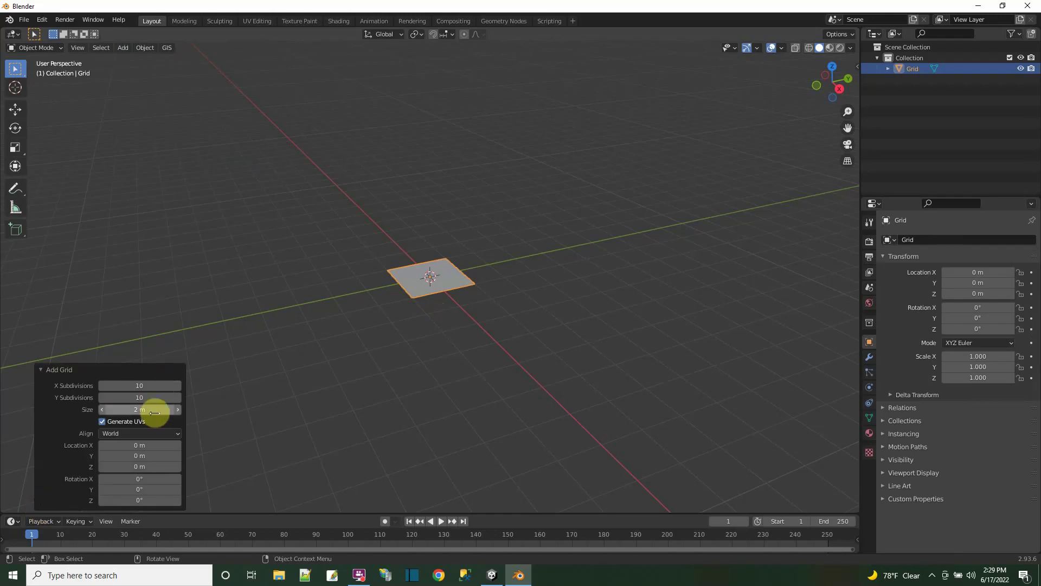
pyautogui.click(105, 410)
pyautogui.press('Return')
pyautogui.scroll(-1, 658, 300)
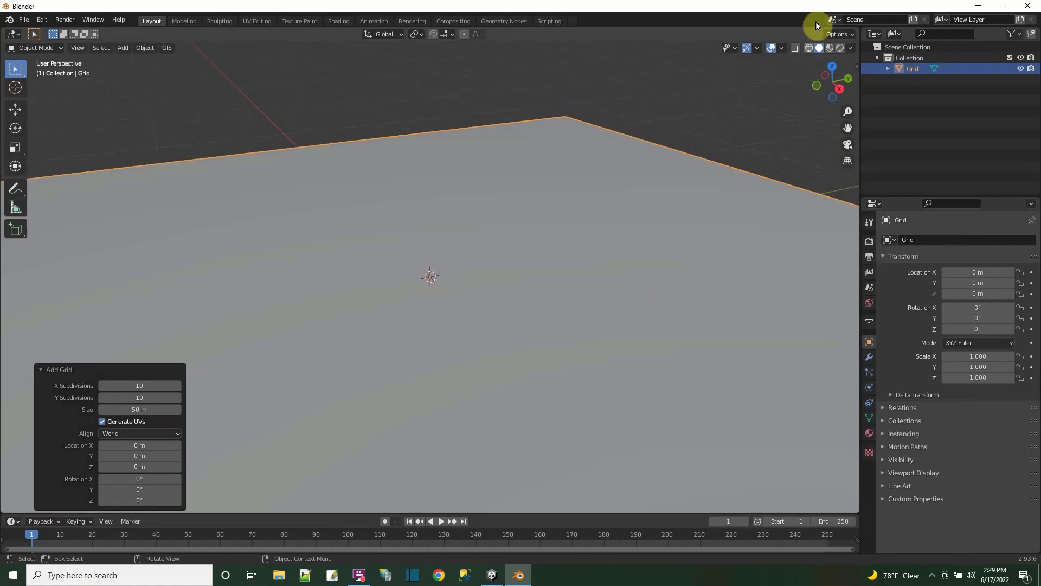
pyautogui.click(809, 49)
pyautogui.scroll(-3, 498, 286)
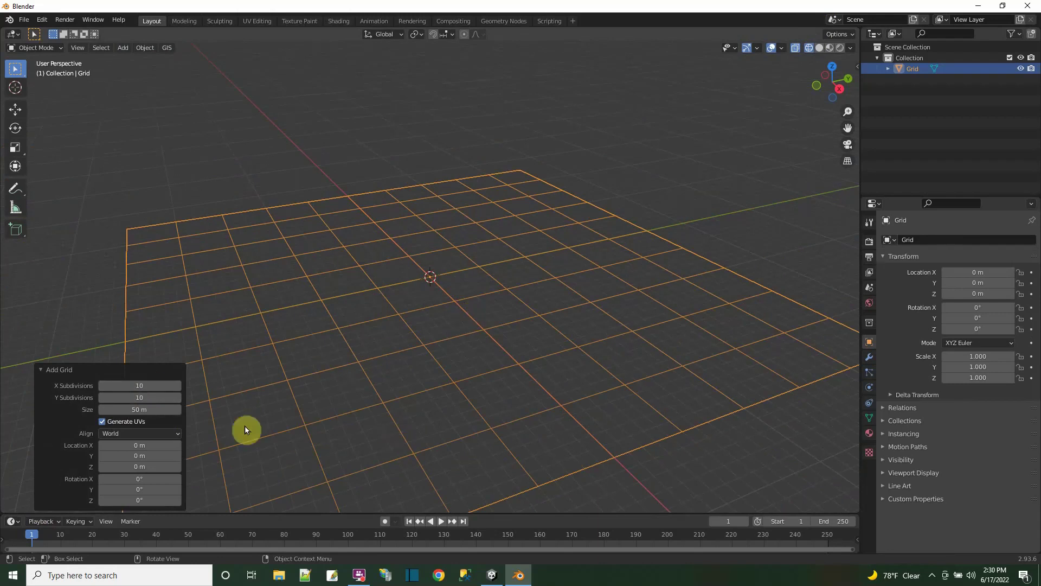
# Step: Set the grid's X and Y subdivisions to 100 each
pyautogui.click(150, 385)
pyautogui.write('50')
pyautogui.press('Tab')
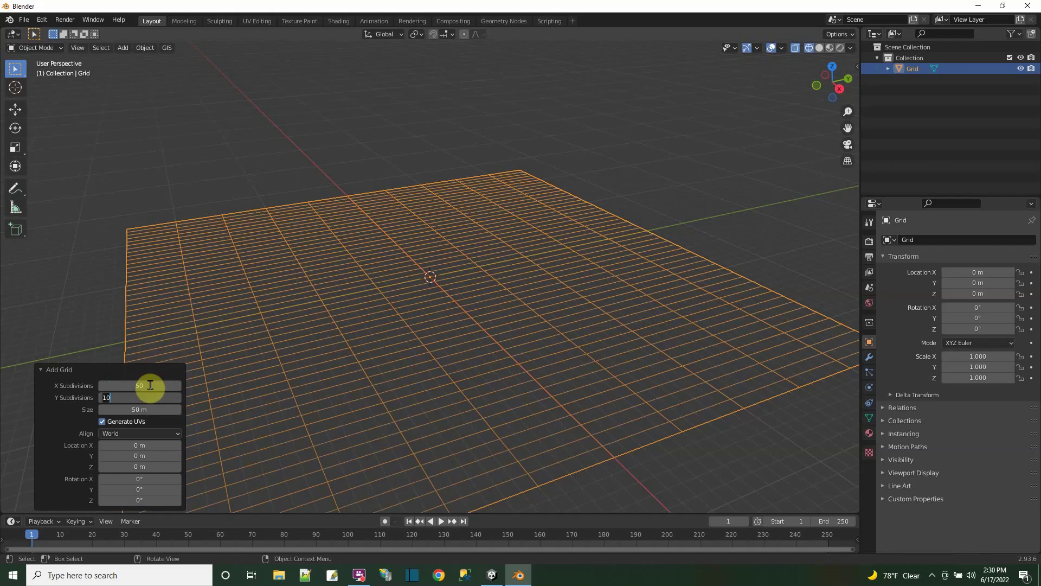
pyautogui.write('50')
pyautogui.press('Return')
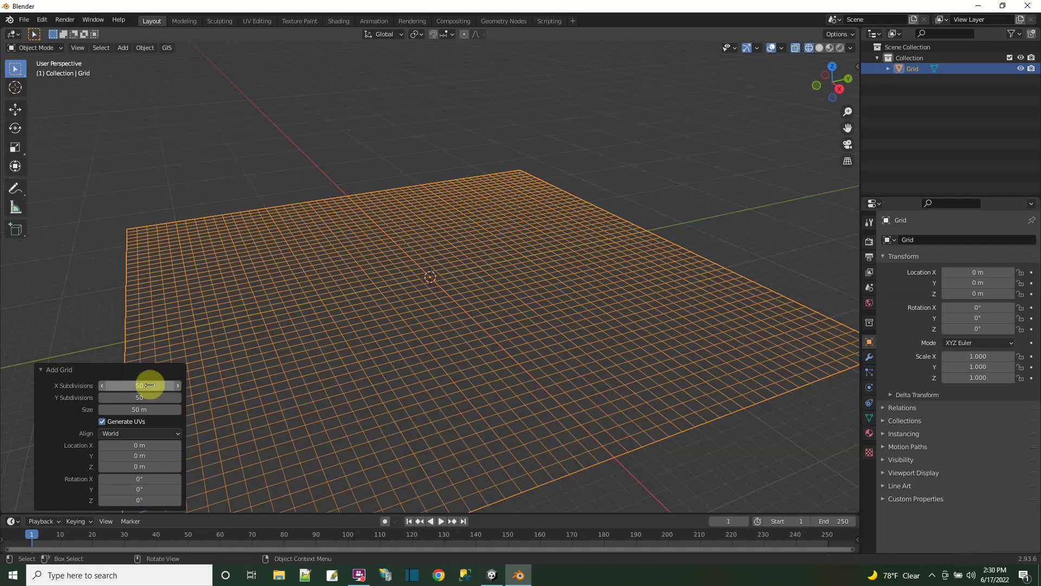
pyautogui.click(156, 383)
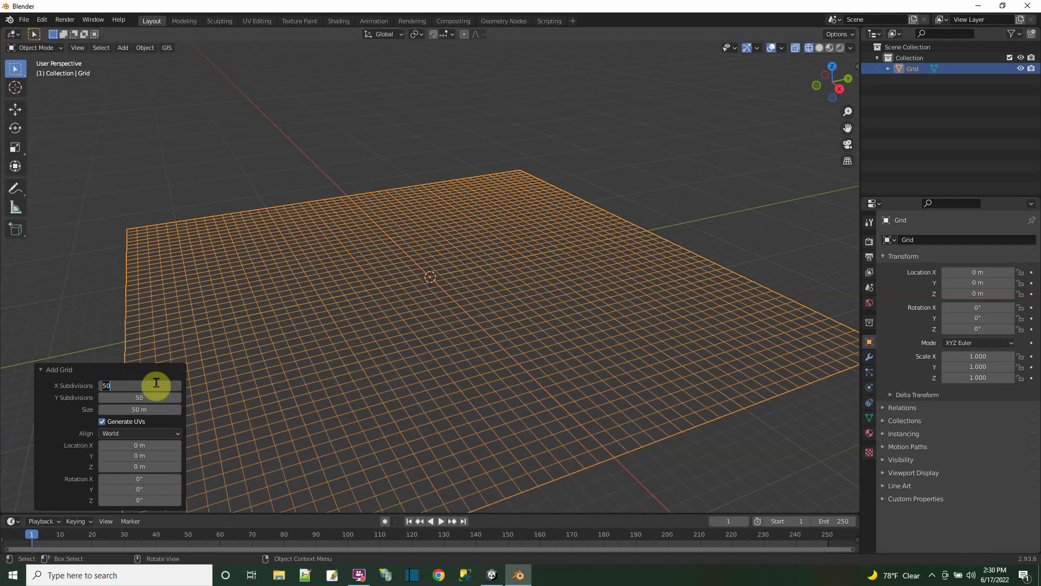
pyautogui.write('100')
pyautogui.press('Tab')
pyautogui.write('1')
pyautogui.press('Return')
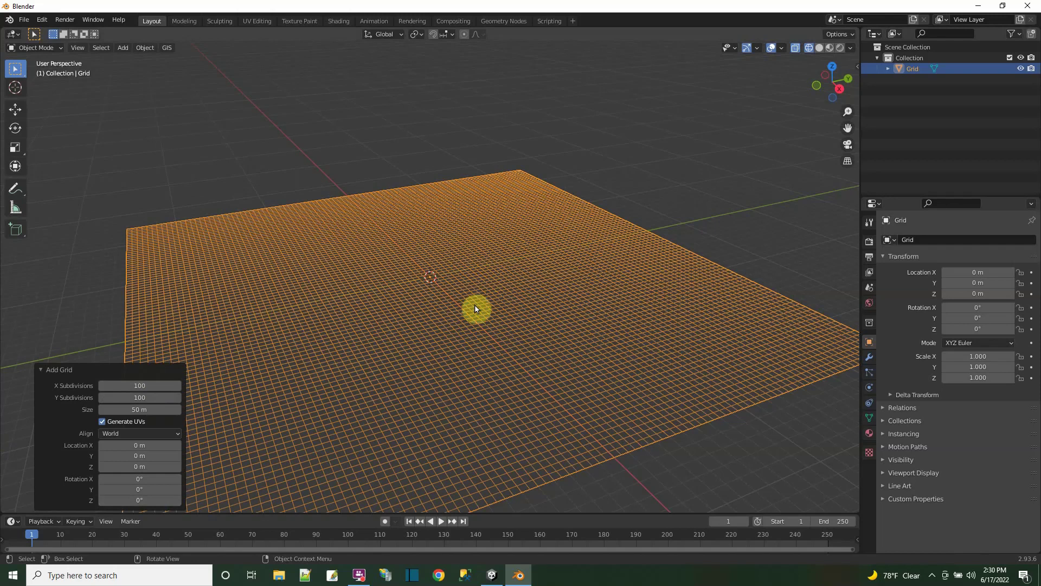
# Step: Enter Edit Mode and select a single vertex on the grid
pyautogui.click(35, 48)
pyautogui.click(45, 73)
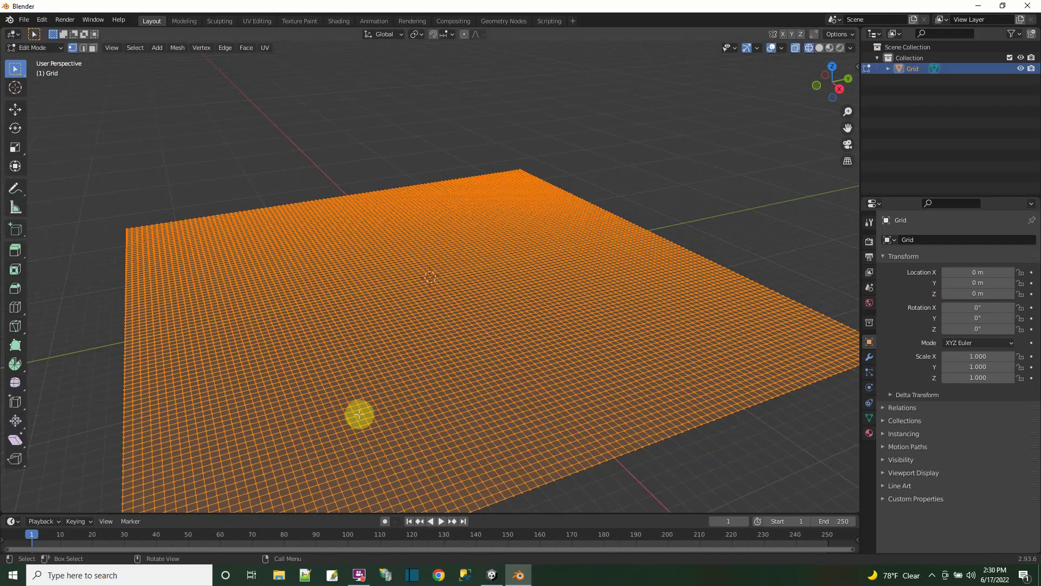
pyautogui.moveTo(358, 412); pyautogui.dragTo(344, 379, button='middle')
pyautogui.click(344, 381)
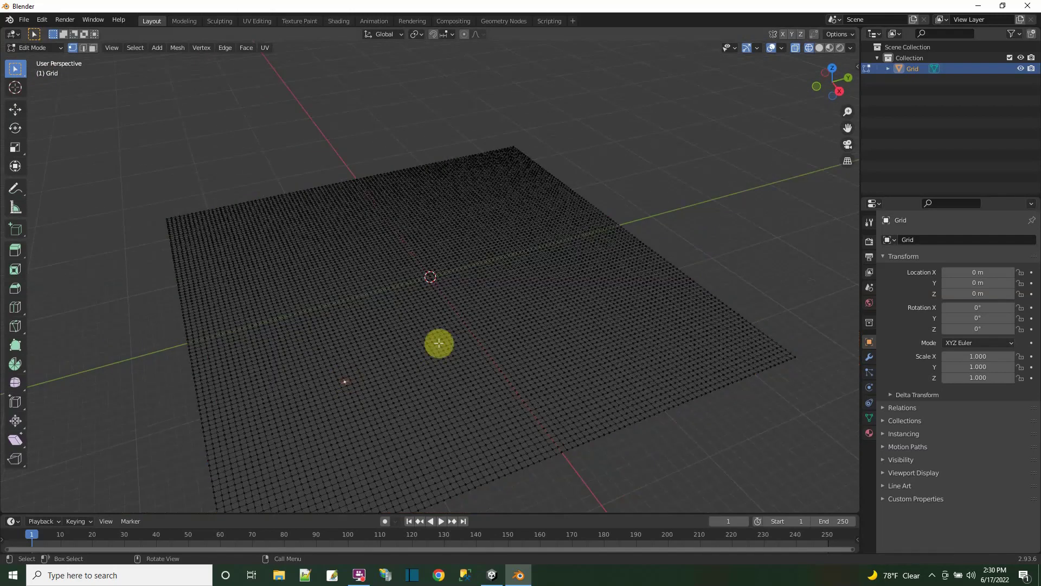
pyautogui.click(376, 366)
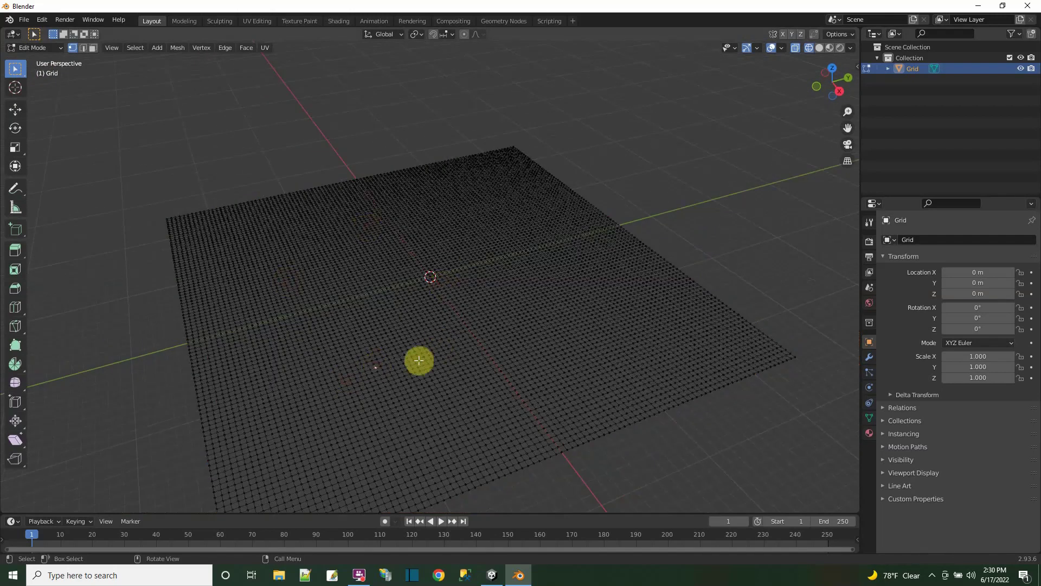
# Step: Try moving the vertex up and down on Z, returning to solid shading
pyautogui.click(15, 109)
pyautogui.moveTo(365, 326); pyautogui.dragTo(364, 289)
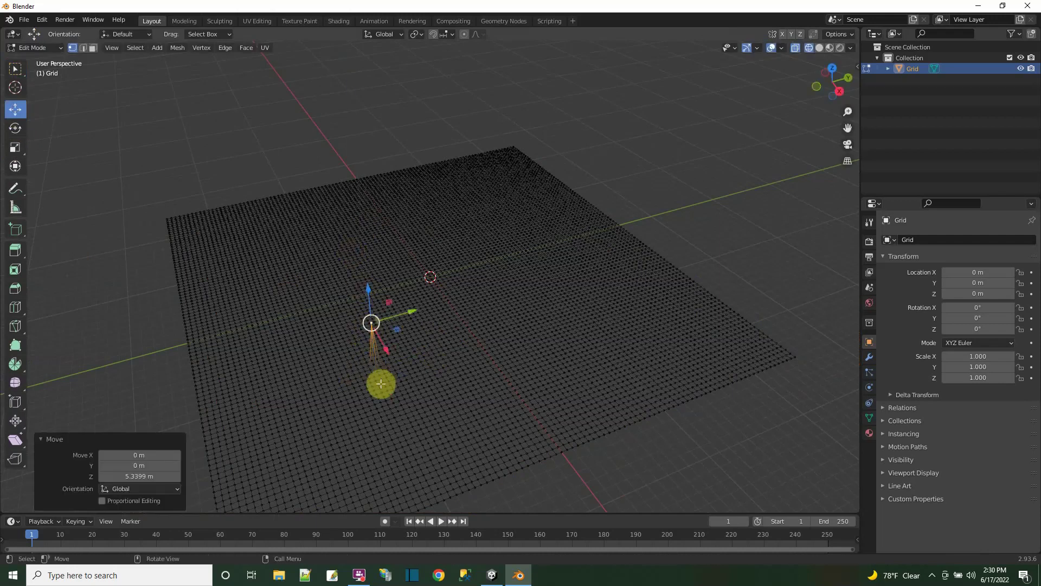
pyautogui.click(819, 47)
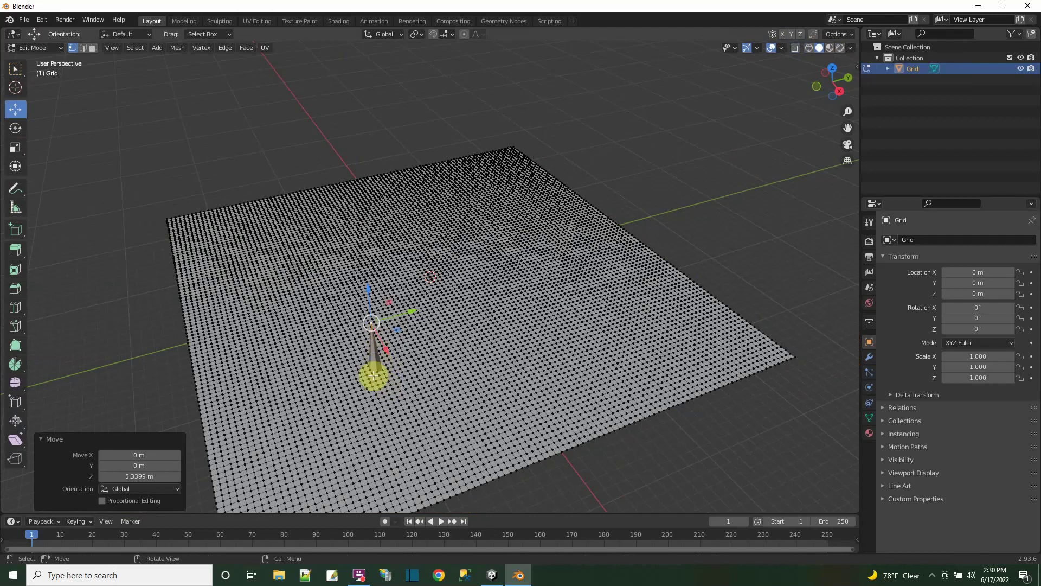
pyautogui.moveTo(367, 294); pyautogui.dragTo(377, 330)
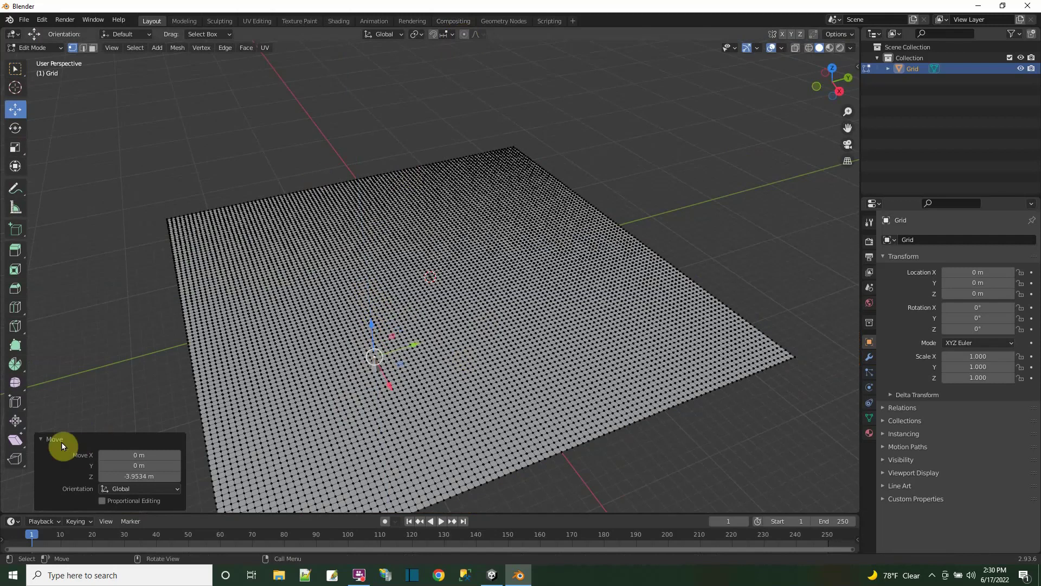
# Step: Raise the vertex about 1.84 m with proportional editing at size 7.34
pyautogui.click(102, 500)
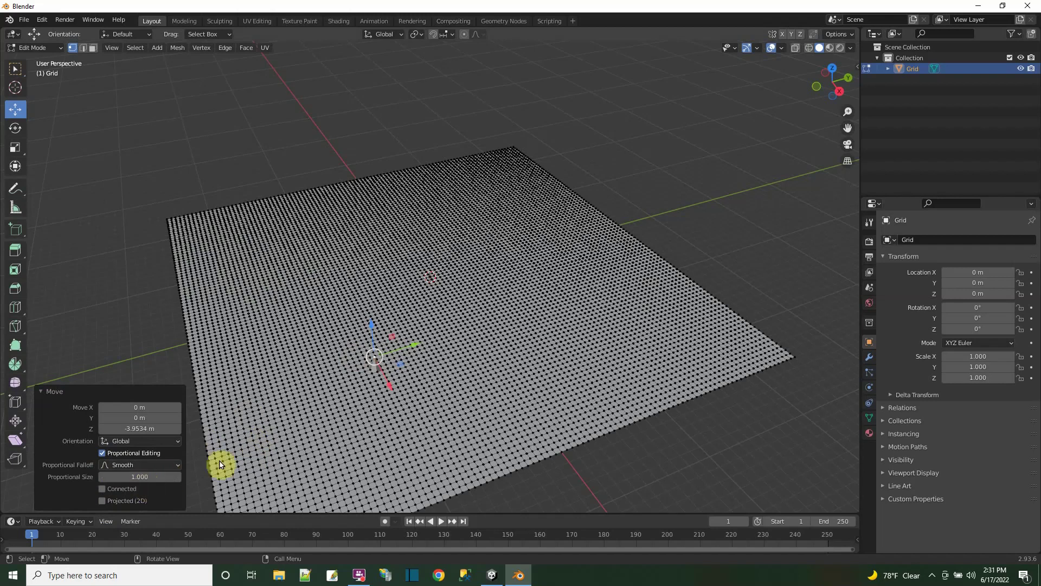
pyautogui.moveTo(370, 324)
pyautogui.mouseDown()
pyautogui.moveTo(368, 281)
pyautogui.moveTo(372, 303)
pyautogui.mouseUp()
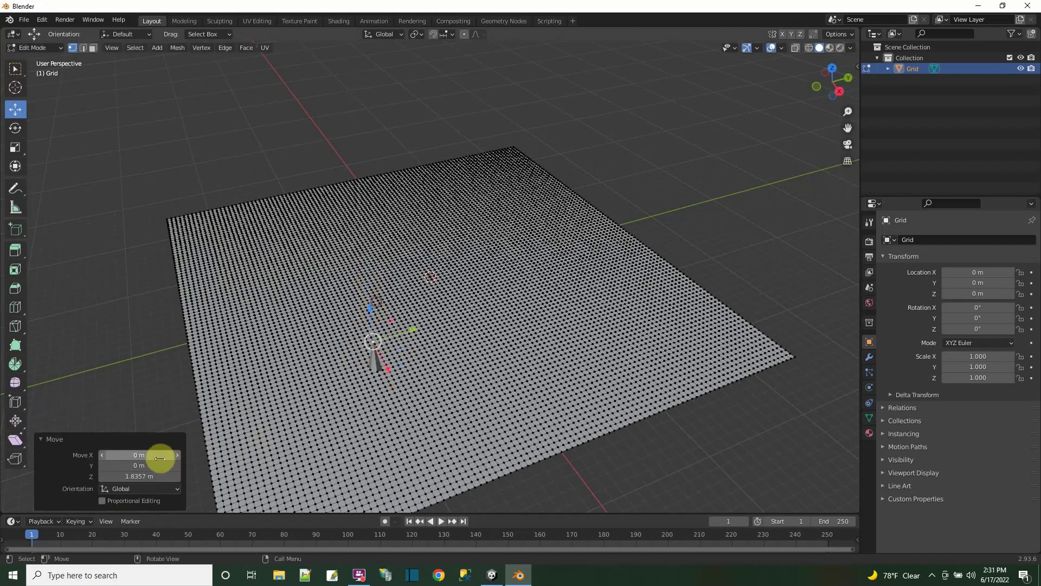
pyautogui.click(102, 500)
pyautogui.moveTo(133, 476); pyautogui.dragTo(204, 476)
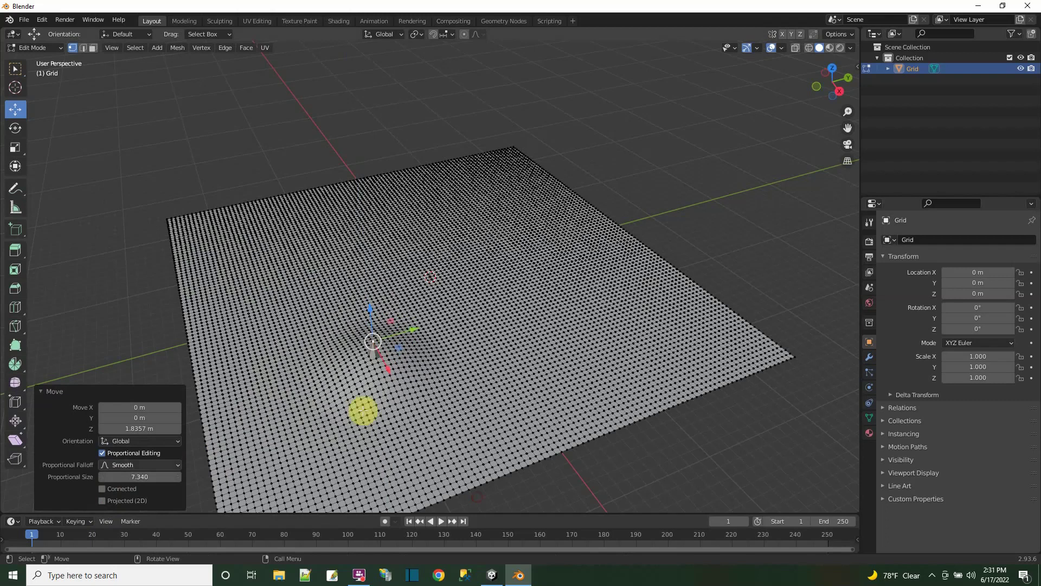
pyautogui.moveTo(371, 310)
pyautogui.mouseDown()
pyautogui.moveTo(360, 249)
pyautogui.moveTo(371, 297)
pyautogui.mouseUp()
# Step: Circle-select a curved band of vertices for a ridge
pyautogui.click(486, 299)
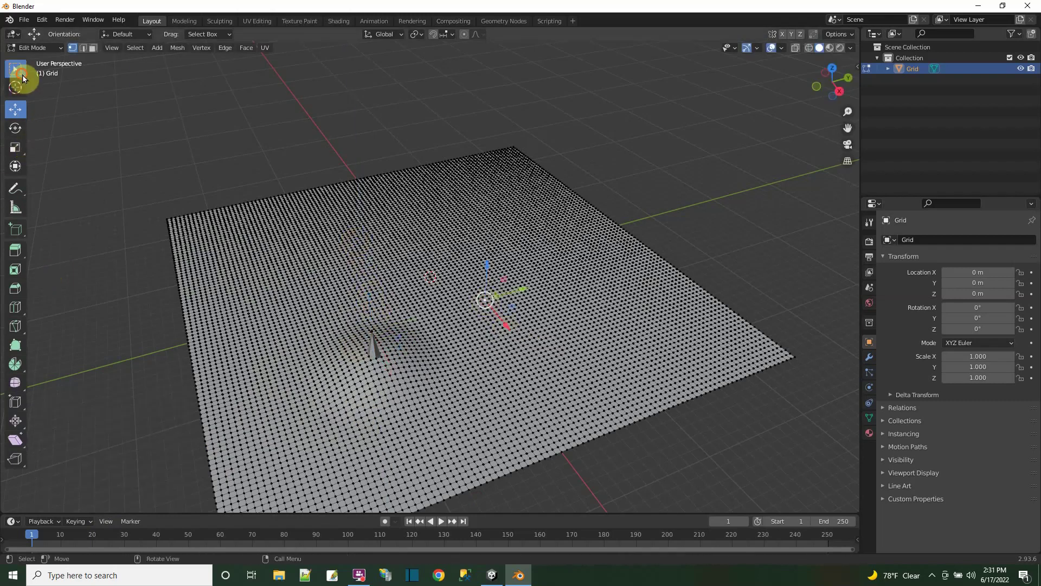
pyautogui.moveTo(21, 75); pyautogui.dragTo(64, 110)
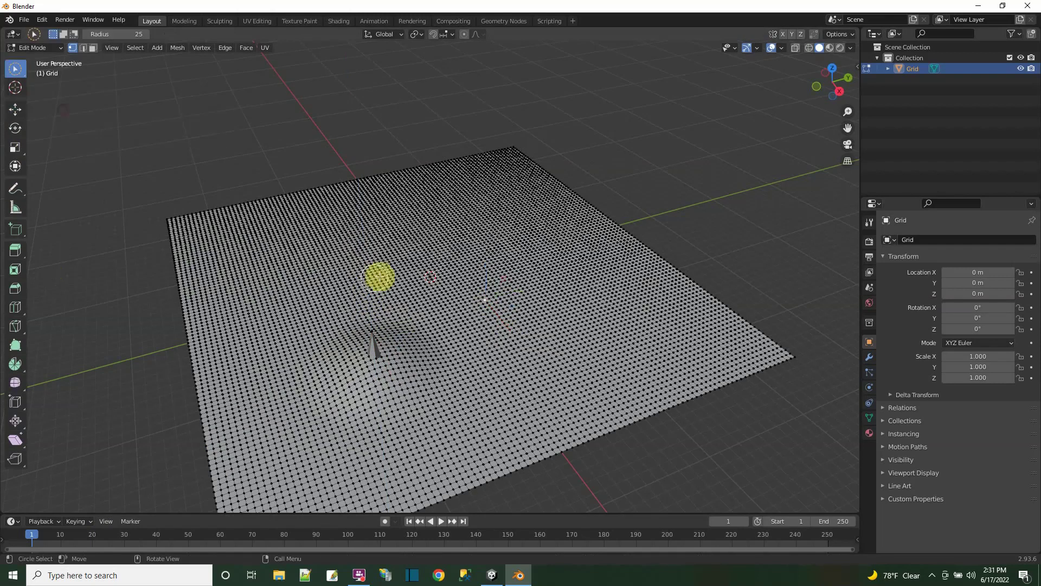
pyautogui.moveTo(423, 249)
pyautogui.mouseDown()
pyautogui.moveTo(499, 249)
pyautogui.moveTo(551, 287)
pyautogui.moveTo(562, 331)
pyautogui.moveTo(593, 348)
pyautogui.moveTo(570, 283)
pyautogui.moveTo(585, 320)
pyautogui.moveTo(593, 303)
pyautogui.moveTo(572, 270)
pyautogui.moveTo(545, 263)
pyautogui.moveTo(592, 274)
pyautogui.moveTo(599, 253)
pyautogui.moveTo(584, 270)
pyautogui.mouseUp()
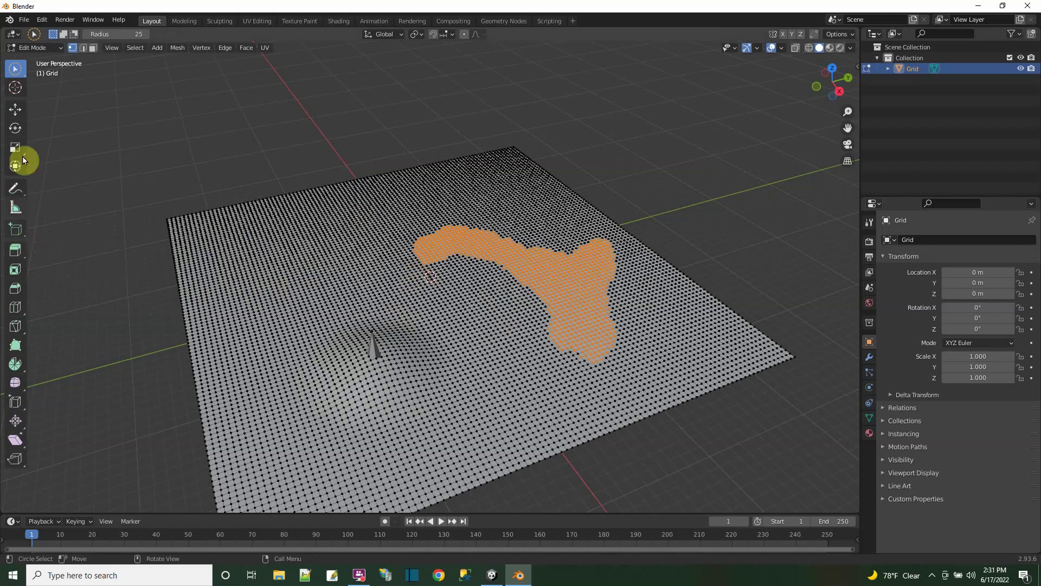
# Step: Raise the selected band on Z with Random proportional falloff
pyautogui.click(16, 111)
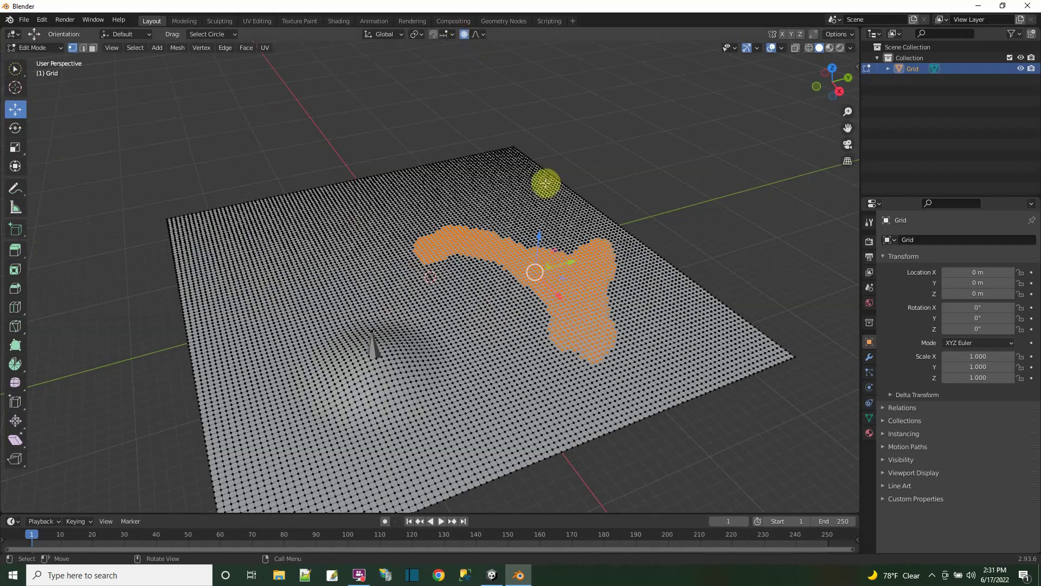
pyautogui.click(483, 35)
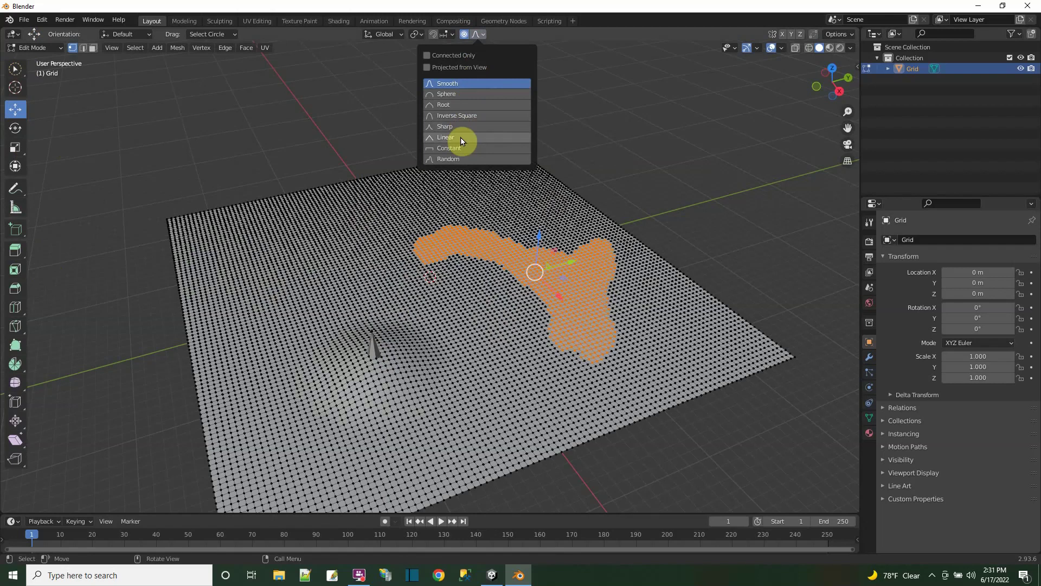
pyautogui.click(464, 159)
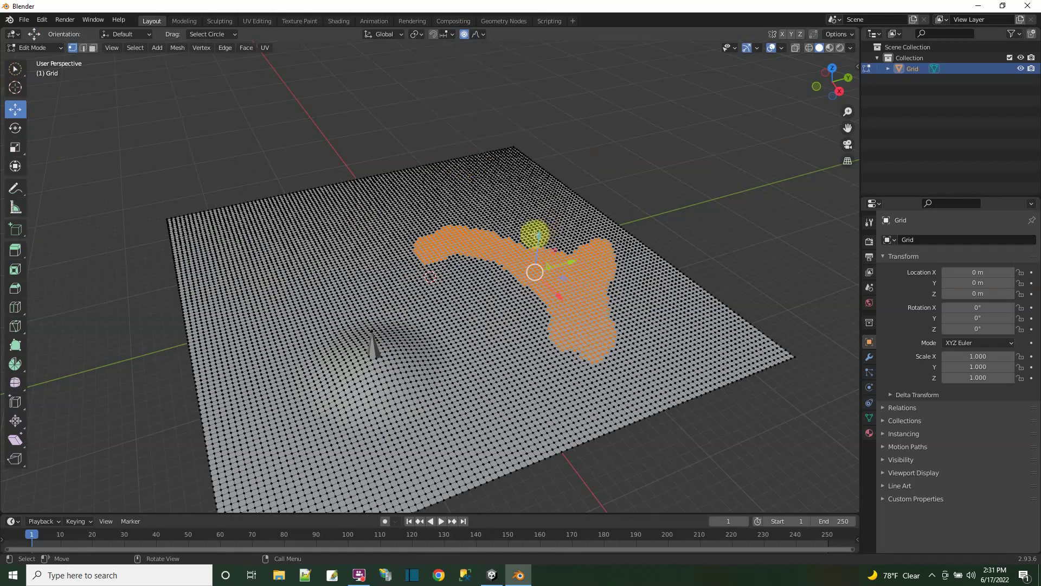
pyautogui.moveTo(539, 233); pyautogui.dragTo(529, 174)
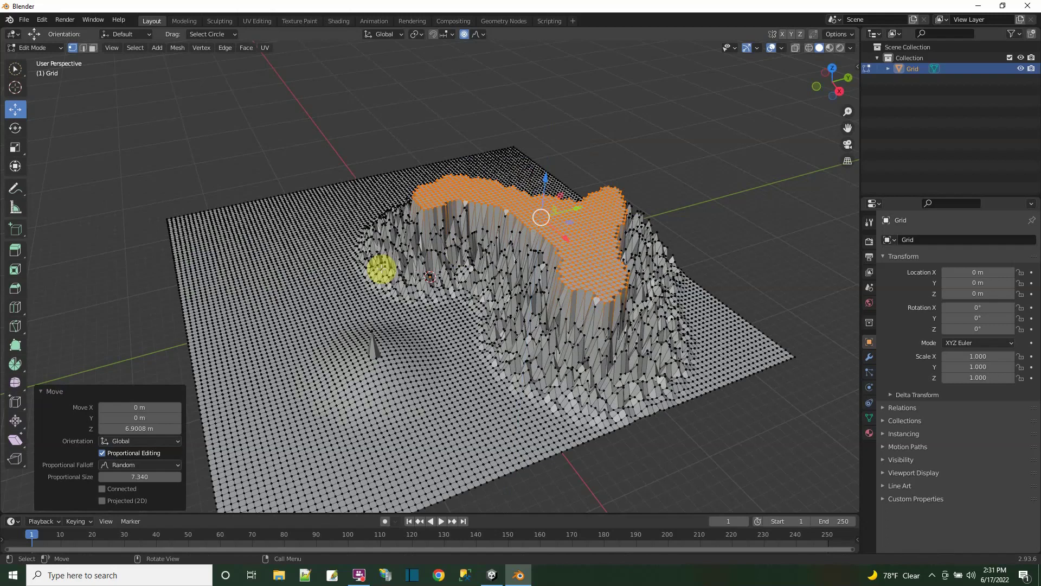
# Step: Retune falloff type and radius and lift the plateau, settling at size 18.49
pyautogui.moveTo(157, 477); pyautogui.dragTo(104, 476)
pyautogui.click(145, 463)
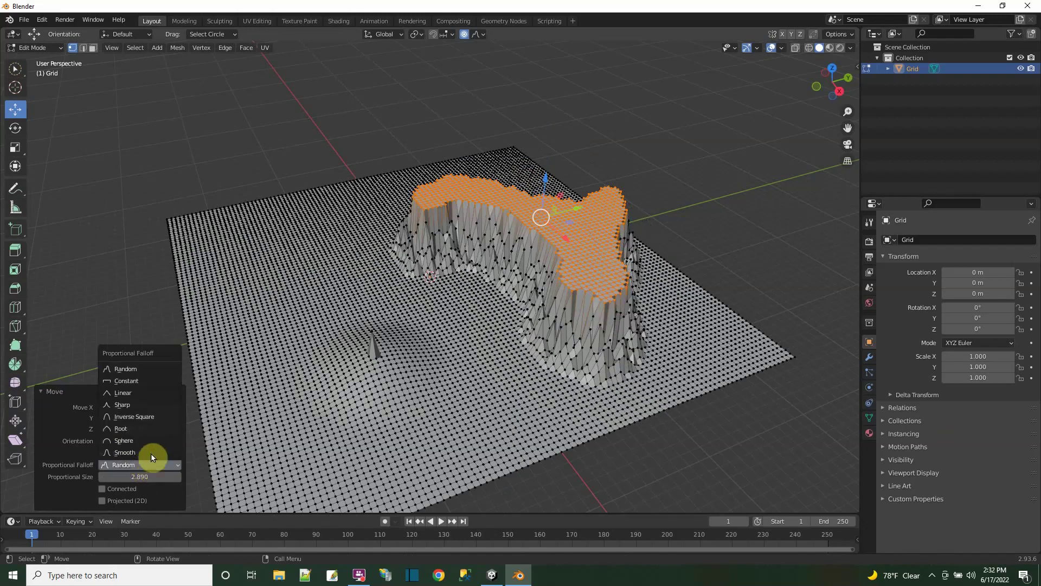
pyautogui.click(140, 405)
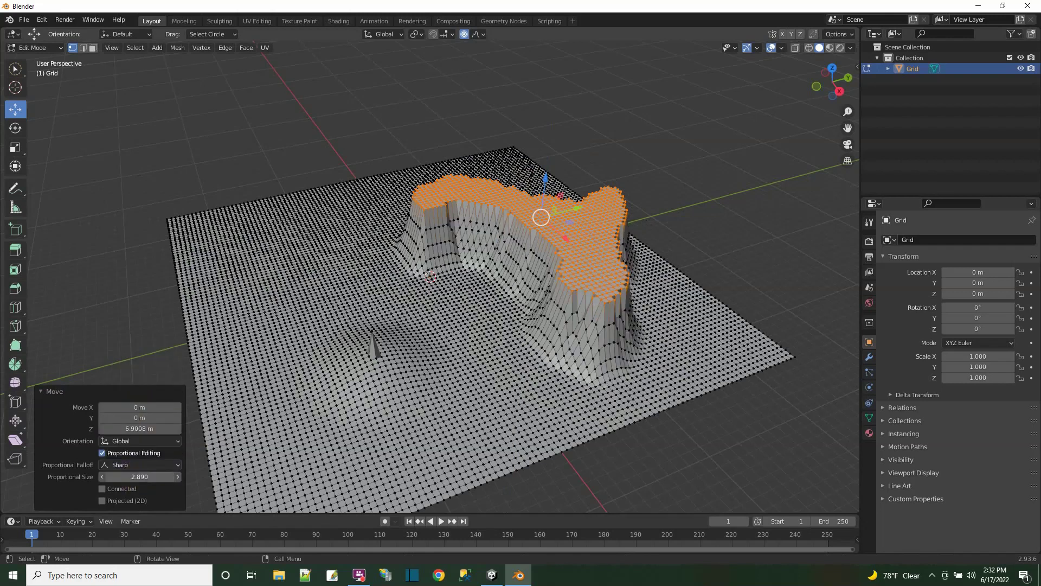
pyautogui.moveTo(139, 476); pyautogui.dragTo(186, 476)
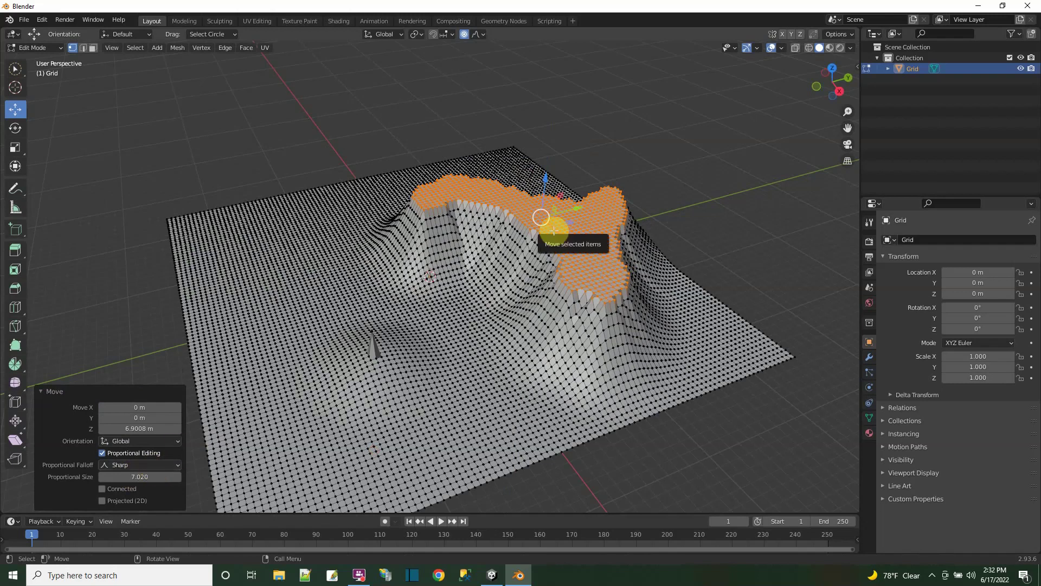
pyautogui.moveTo(541, 175); pyautogui.dragTo(488, 199)
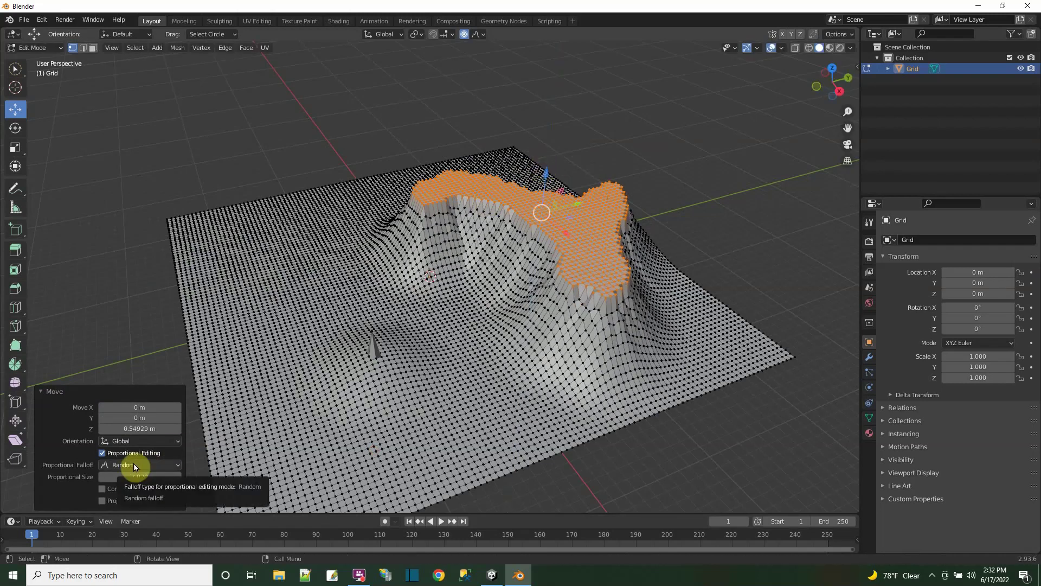
pyautogui.moveTo(131, 476); pyautogui.dragTo(165, 476)
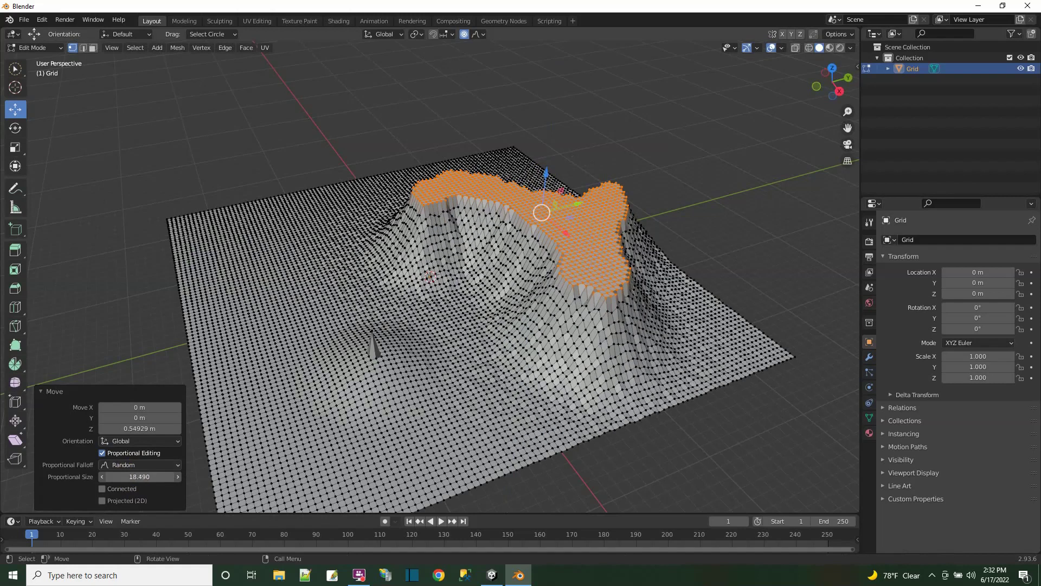
# Step: Select a point near the hill, test a vertical move, and undo it
pyautogui.click(263, 327)
pyautogui.scroll(6, 339, 395)
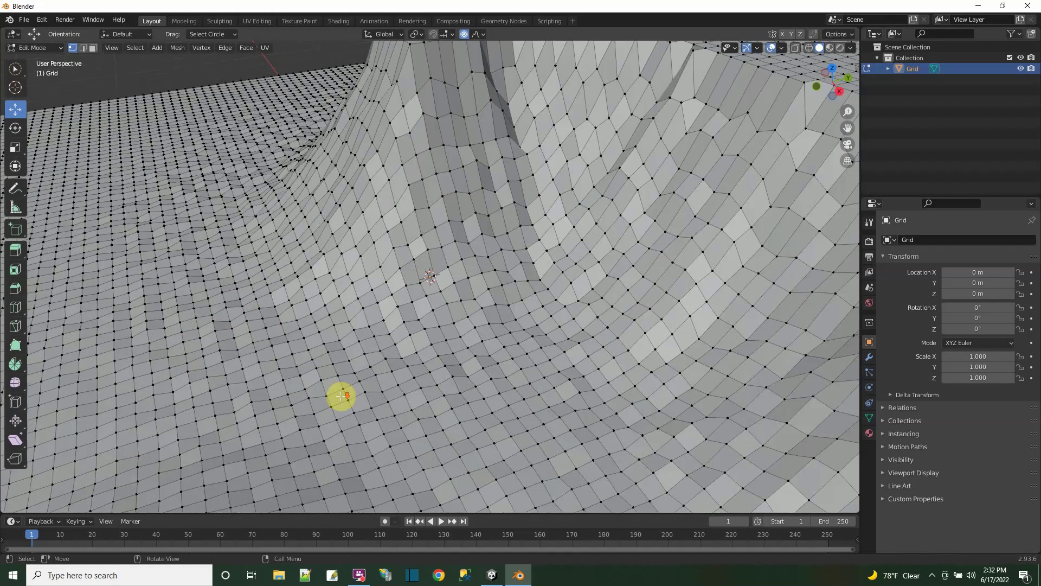
pyautogui.scroll(-5, 339, 395)
pyautogui.moveTo(339, 395); pyautogui.dragTo(395, 370, button='middle')
pyautogui.scroll(-3, 395, 369)
pyautogui.moveTo(383, 328); pyautogui.dragTo(379, 340, button='middle')
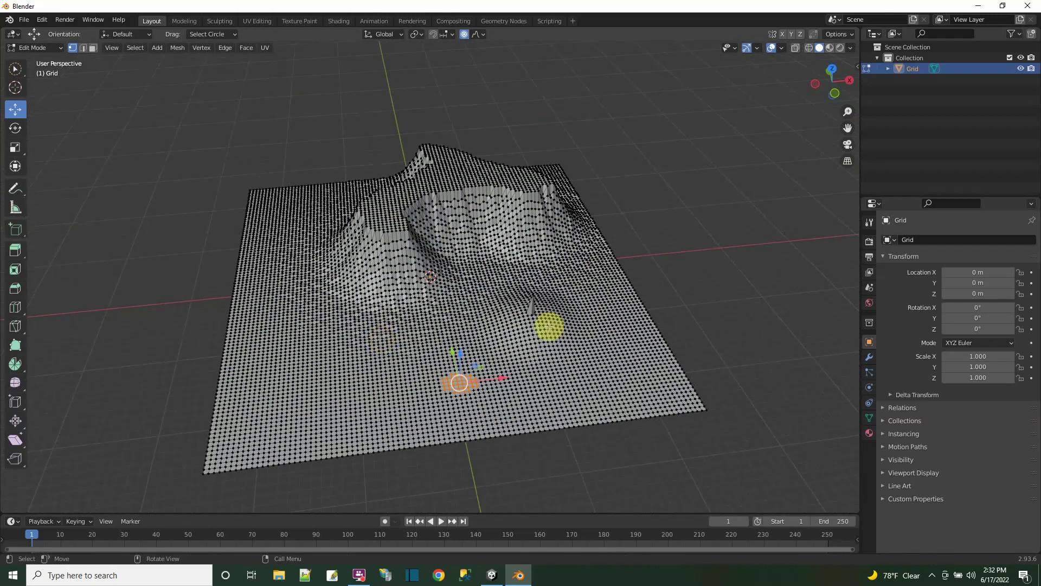
pyautogui.click(534, 293)
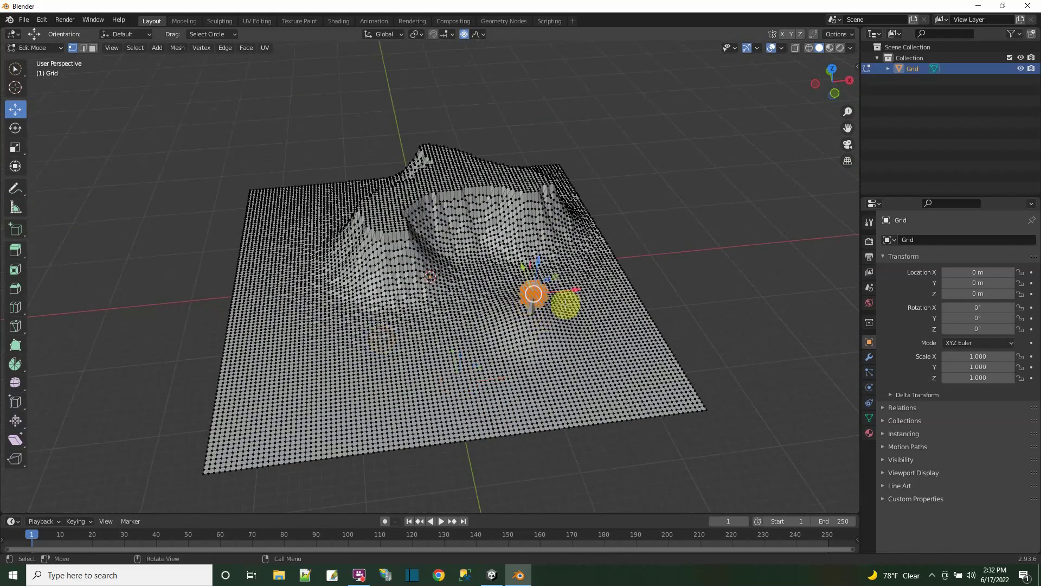
pyautogui.press('g')
pyautogui.press('z')
pyautogui.click(539, 268)
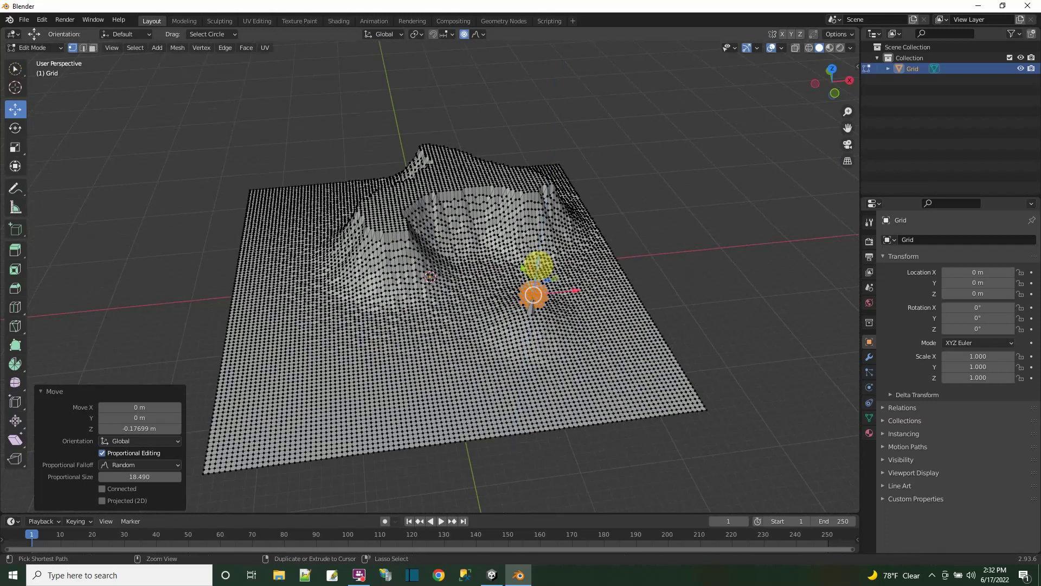
pyautogui.hotkey('ctrl', 'z')
# Step: With proportional editing off, push the thin spike about 2.53 m down into the plain
pyautogui.click(463, 35)
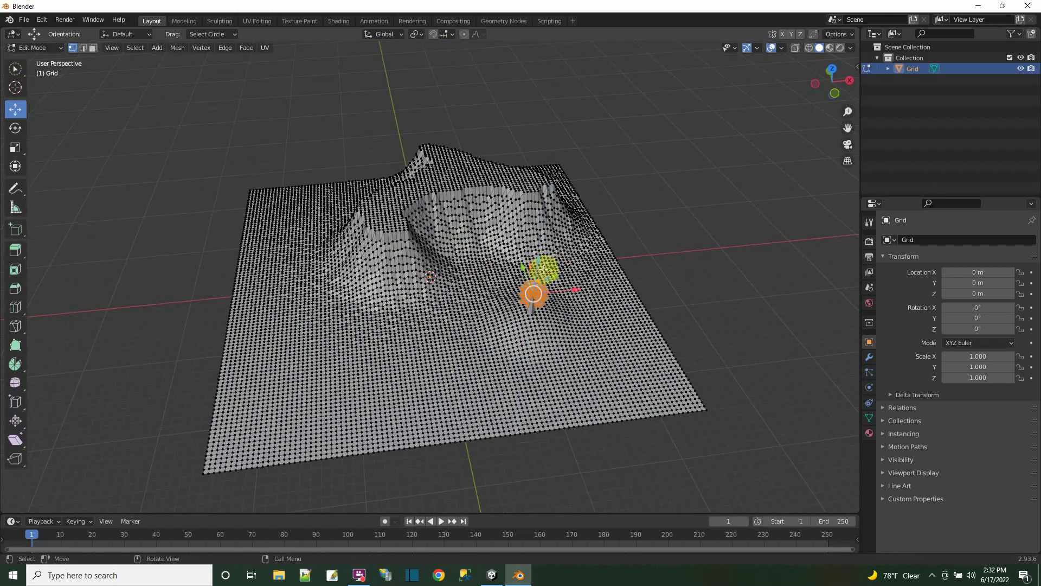
pyautogui.scroll(4, 568, 331)
pyautogui.moveTo(15, 69)
pyautogui.mouseDown()
pyautogui.moveTo(76, 93)
pyautogui.moveTo(87, 134)
pyautogui.moveTo(77, 96)
pyautogui.mouseUp()
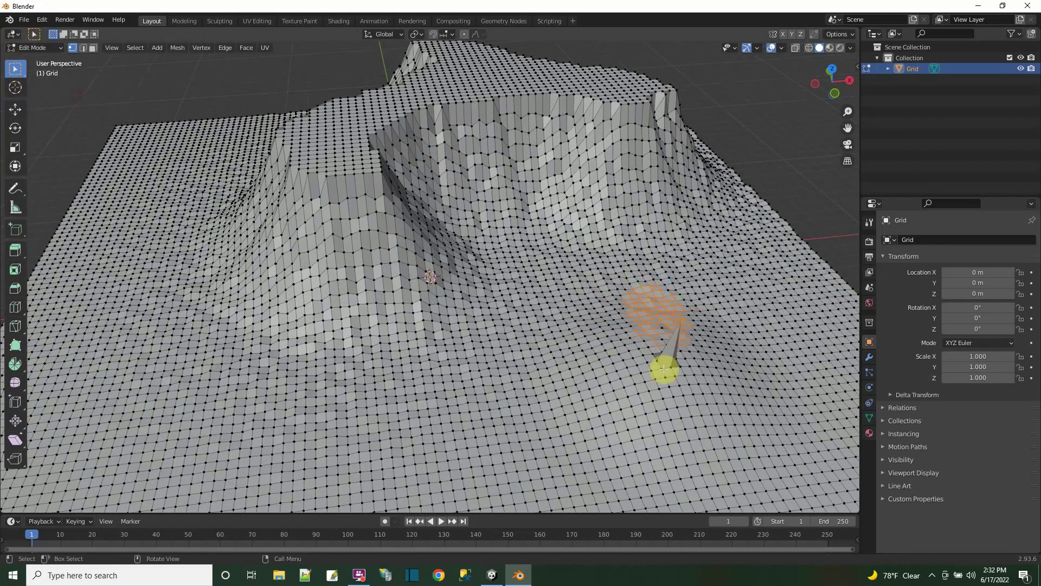
pyautogui.click(723, 348)
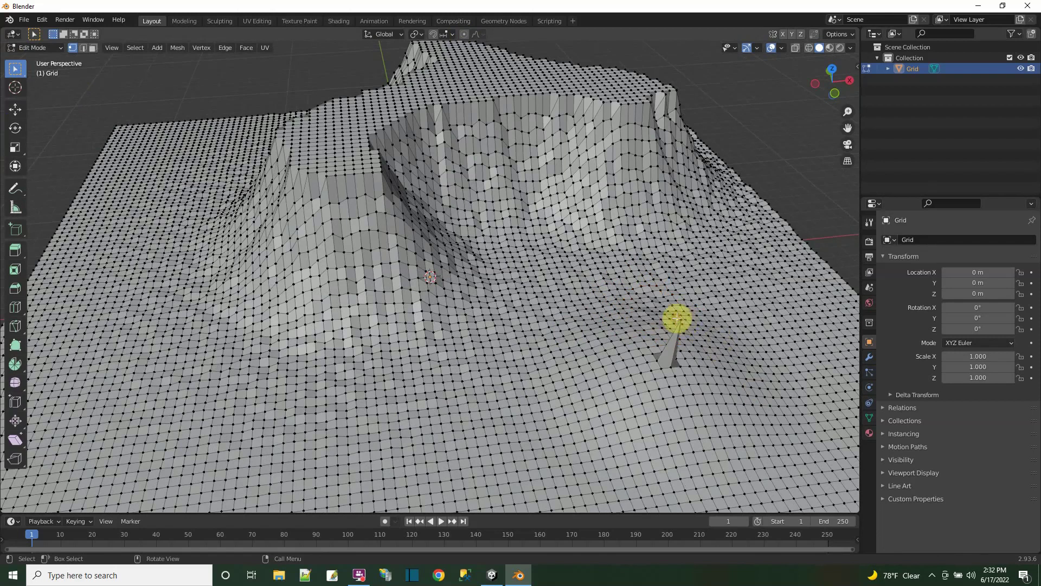
pyautogui.moveTo(713, 344); pyautogui.dragTo(725, 339, button='middle')
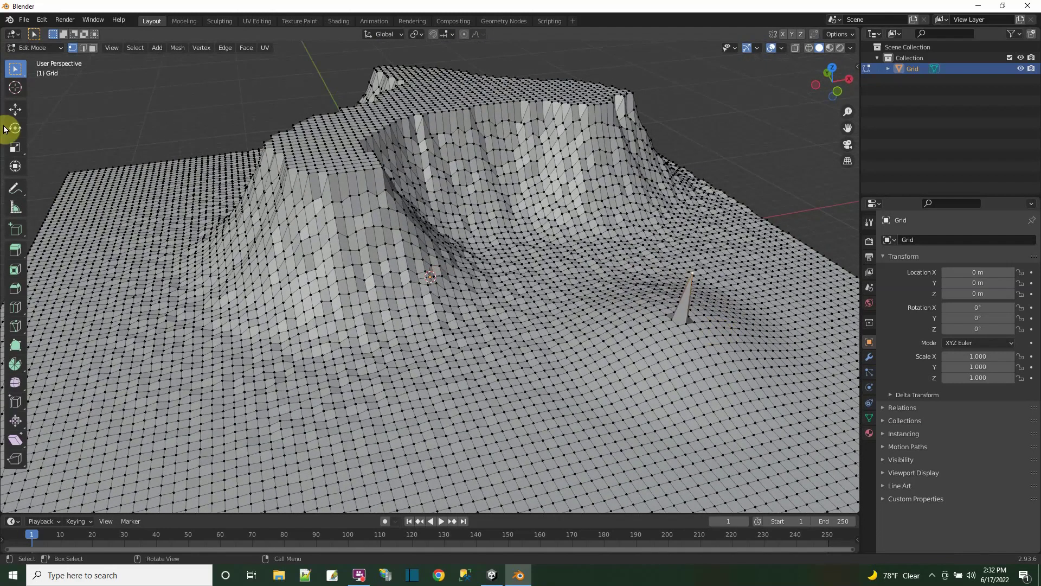
pyautogui.click(14, 110)
pyautogui.moveTo(704, 239); pyautogui.dragTo(700, 285)
# Step: Select four scattered vertices across the plain for new peaks
pyautogui.scroll(-2, 667, 325)
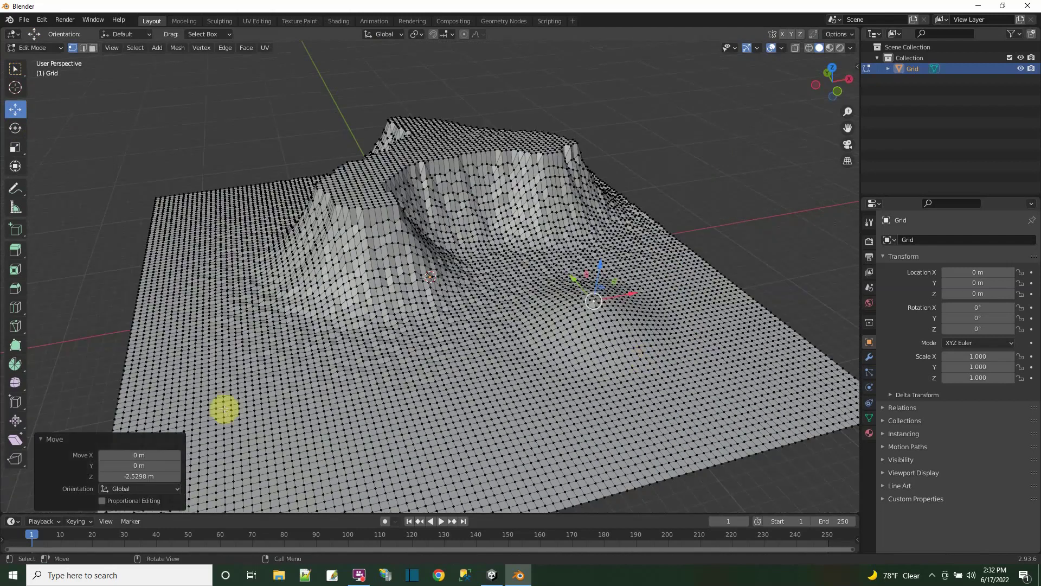
pyautogui.scroll(-1, 409, 330)
pyautogui.click(268, 431)
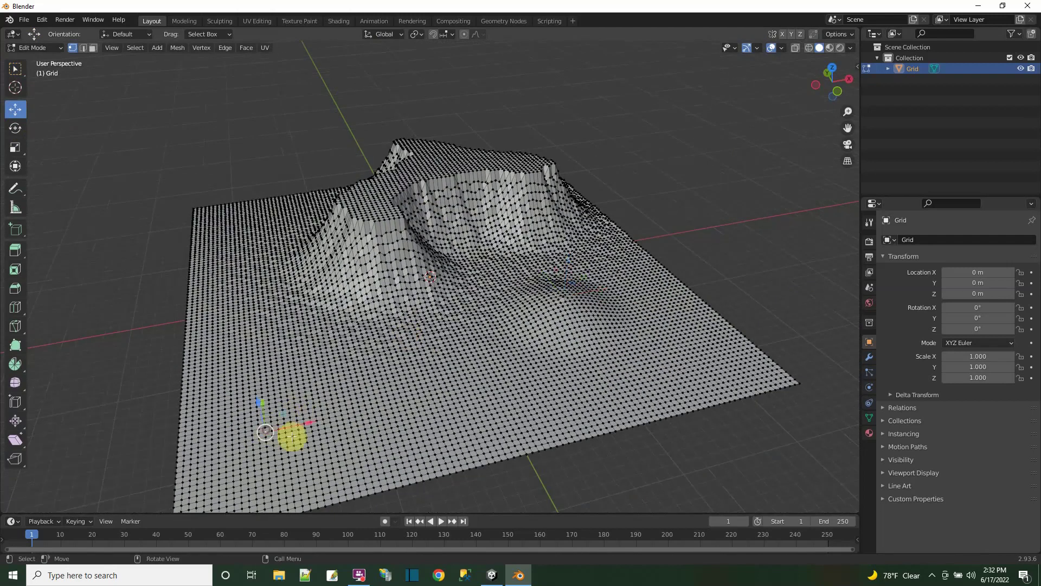
pyautogui.click(410, 434)
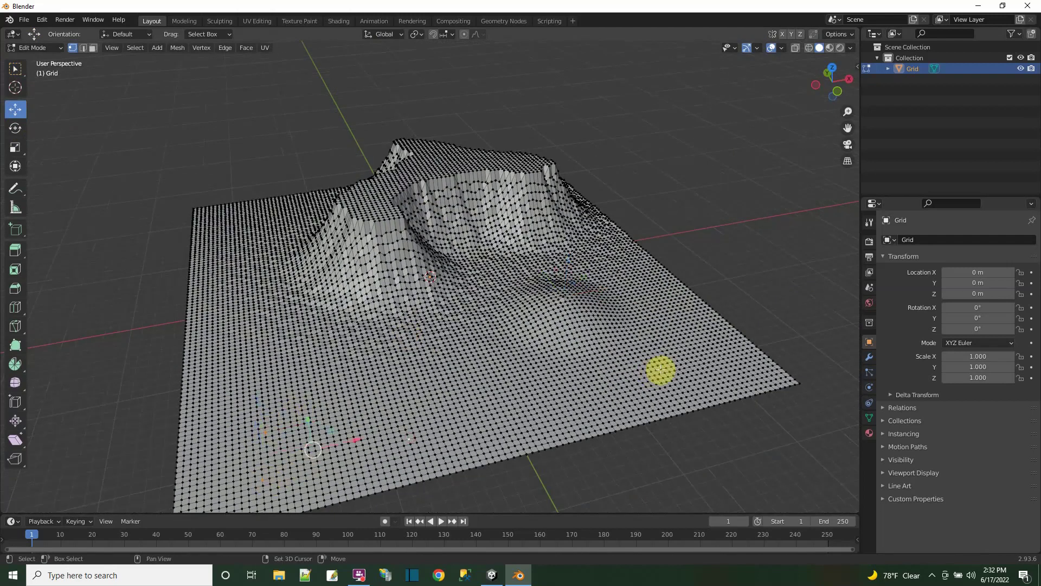
pyautogui.keyDown('shift'); pyautogui.click(218, 335); pyautogui.keyUp('shift')
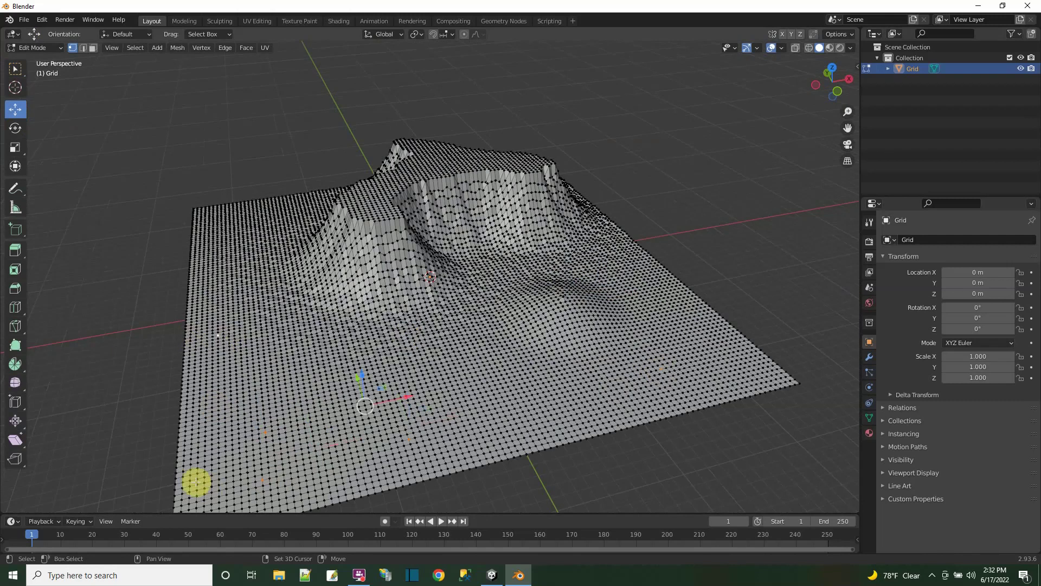
pyautogui.keyDown('shift'); pyautogui.click(197, 482); pyautogui.keyUp('shift')
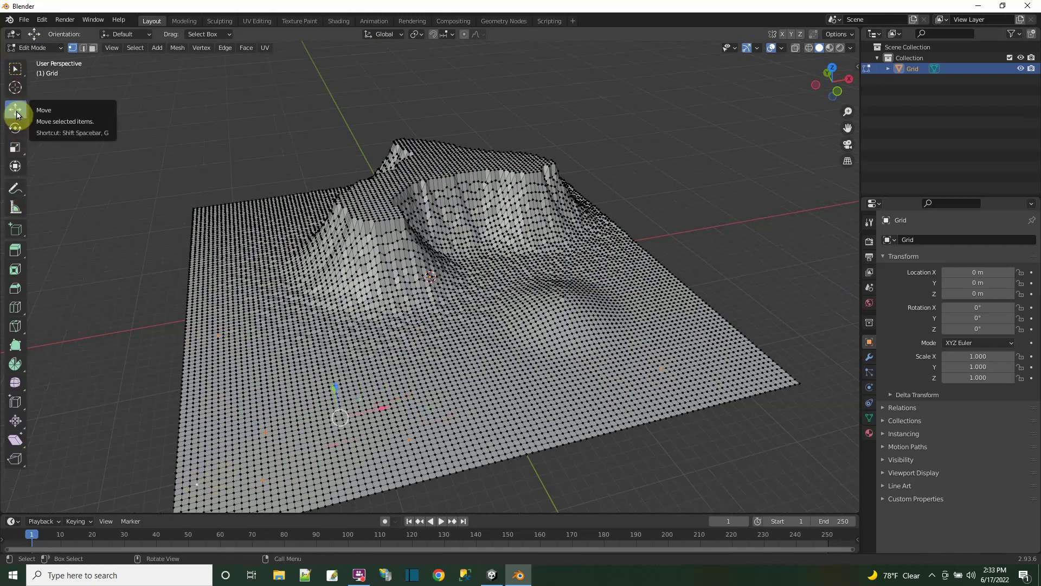
# Step: Raise the selected points into peaks with Sharp falloff, shrinking the radius to 12.49
pyautogui.click(480, 35)
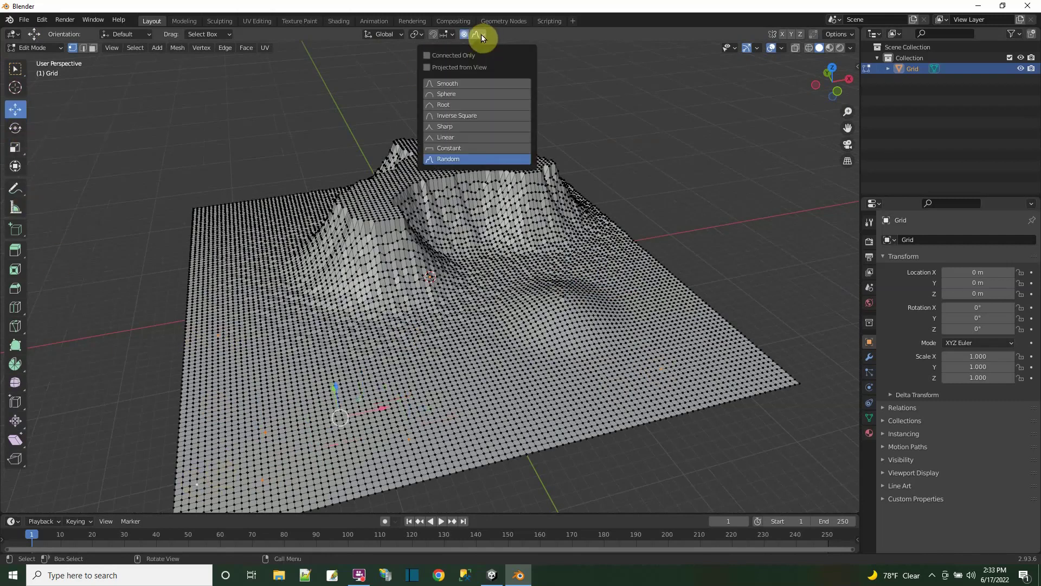
pyautogui.click(481, 127)
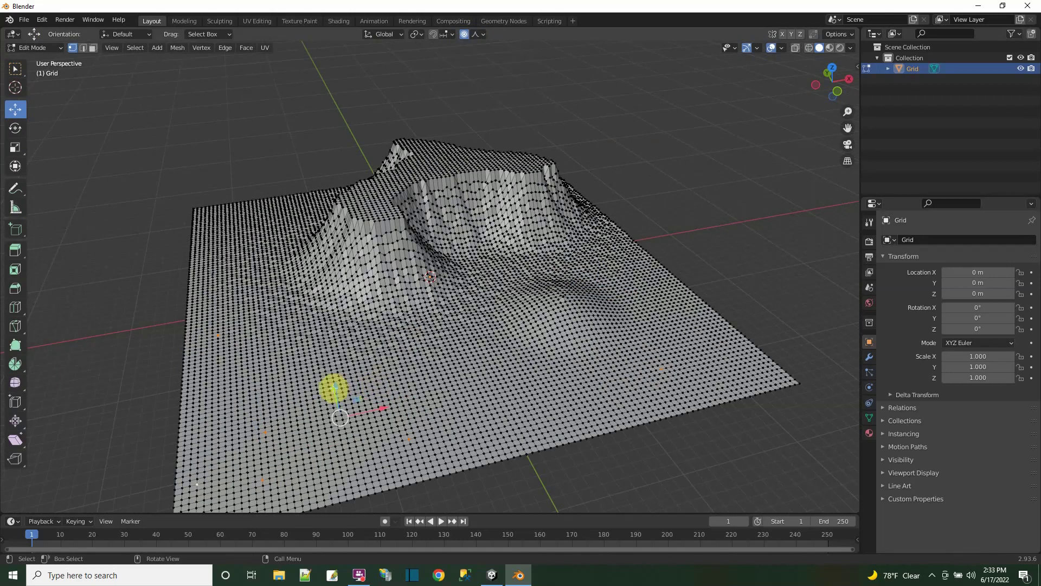
pyautogui.moveTo(337, 388); pyautogui.dragTo(329, 356)
pyautogui.moveTo(140, 476); pyautogui.dragTo(70, 476)
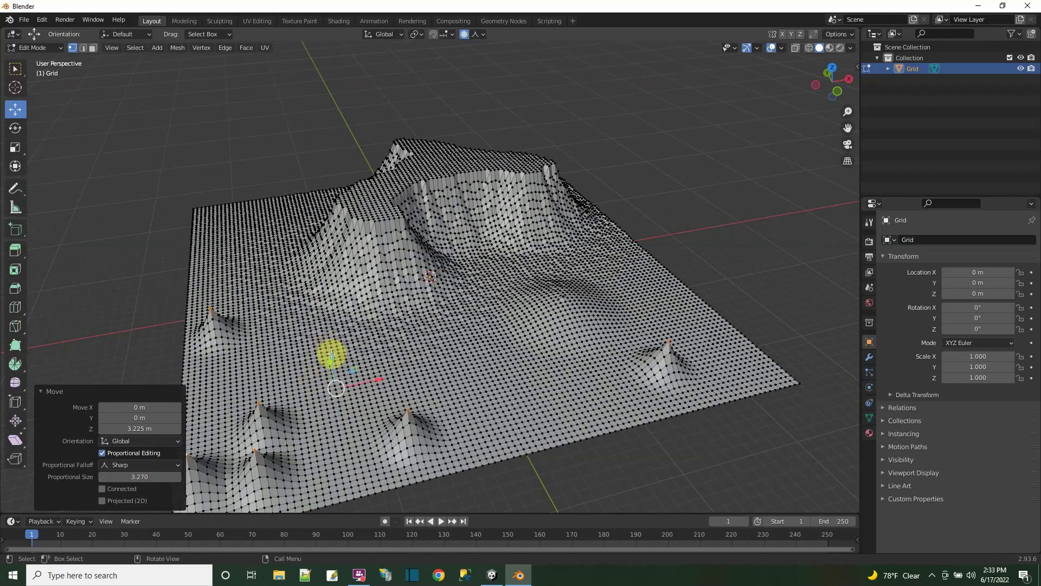
pyautogui.moveTo(331, 356); pyautogui.dragTo(332, 337)
# Step: Switch the peaks to Random falloff with Proportional Size 5.98
pyautogui.click(140, 465)
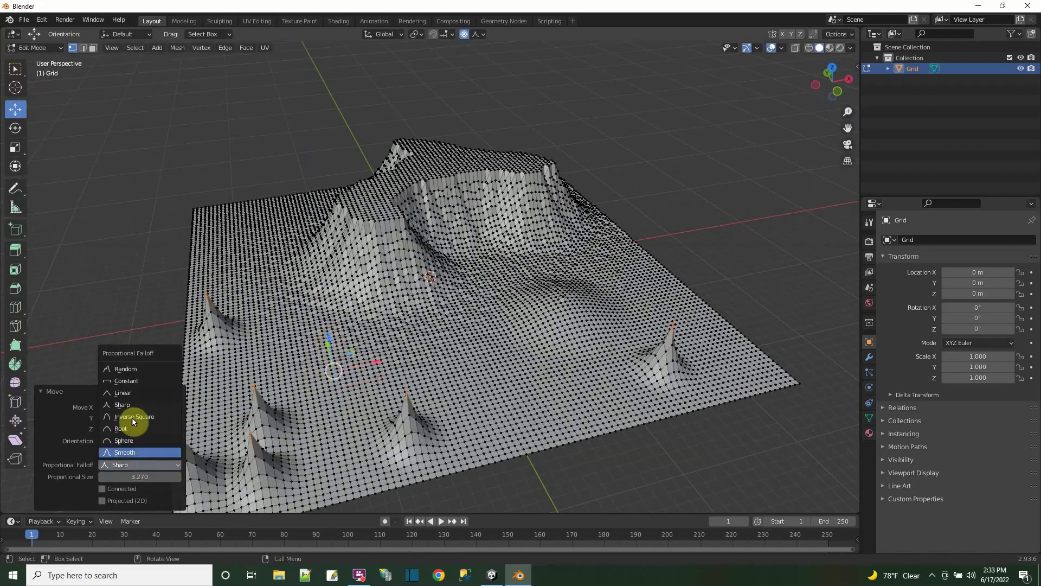
pyautogui.click(130, 368)
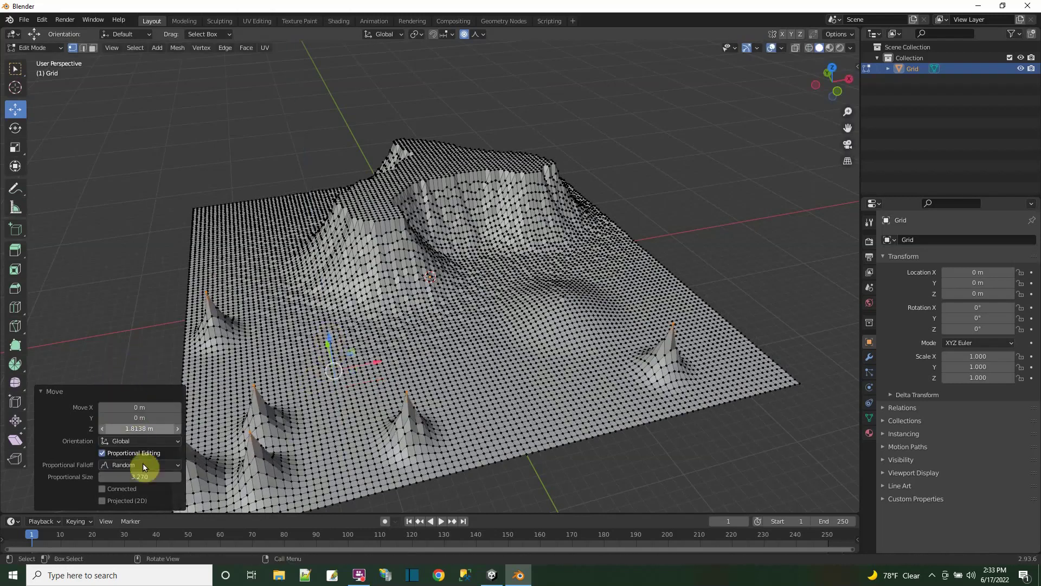
pyautogui.moveTo(139, 476); pyautogui.dragTo(176, 476)
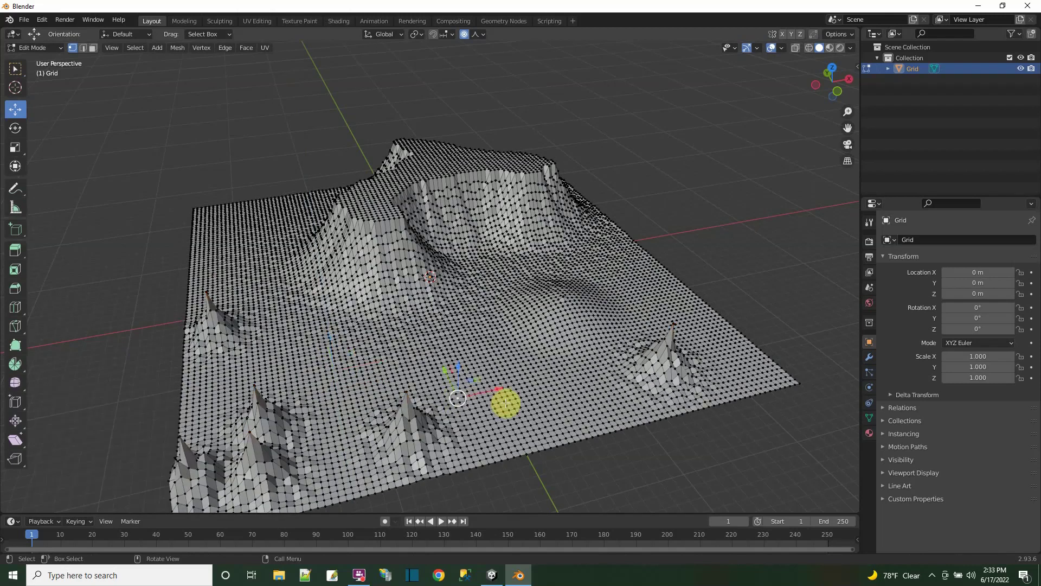
pyautogui.moveTo(504, 402); pyautogui.dragTo(247, 194, button='middle')
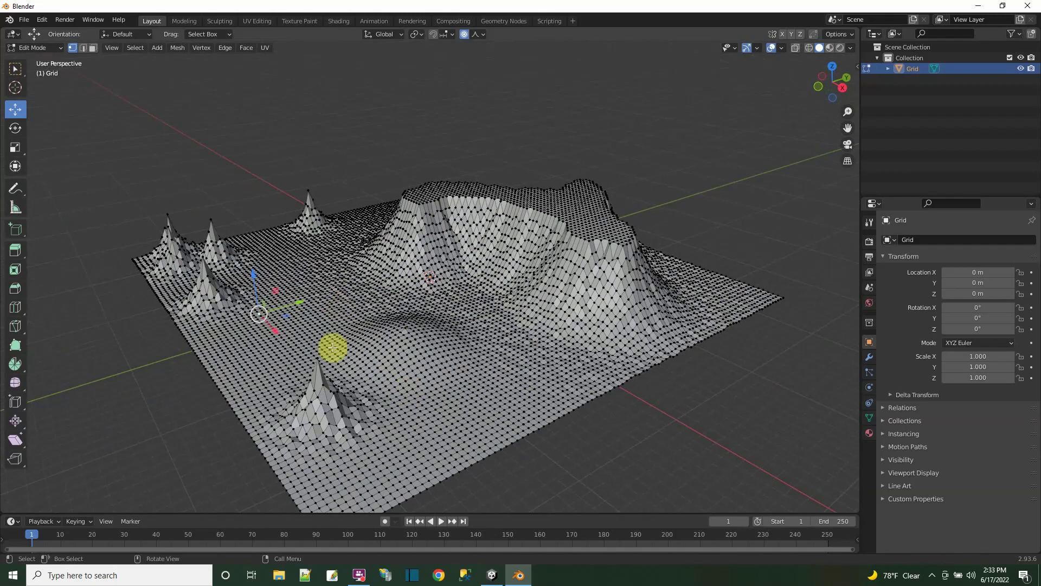
# Step: Orbit the view to inspect the terrain from a new angle
pyautogui.moveTo(420, 304); pyautogui.dragTo(566, 341, button='middle')
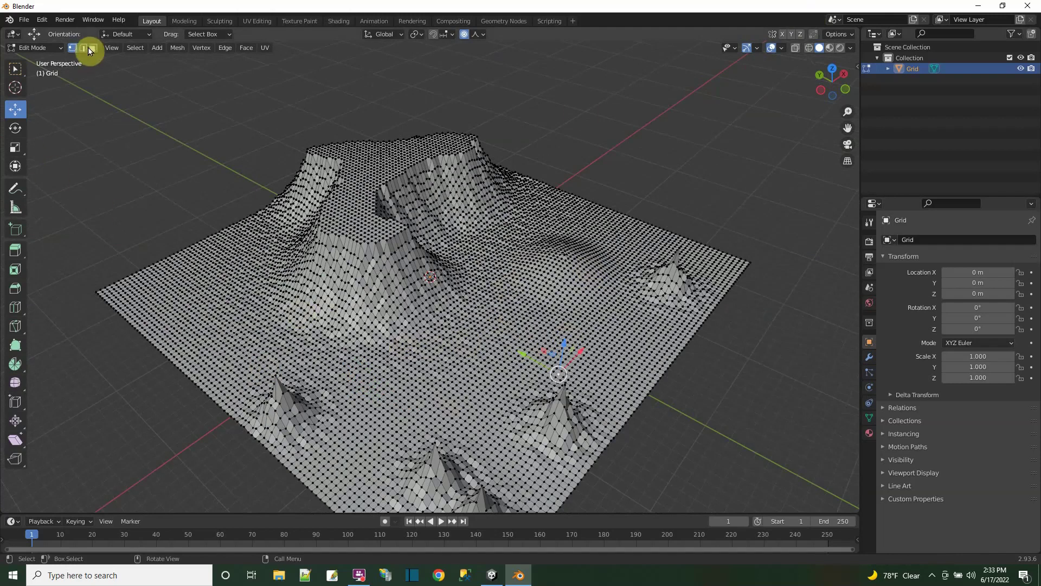
# Step: Circle-select a winding band of vertices curving around the big hill's base
pyautogui.click(16, 69)
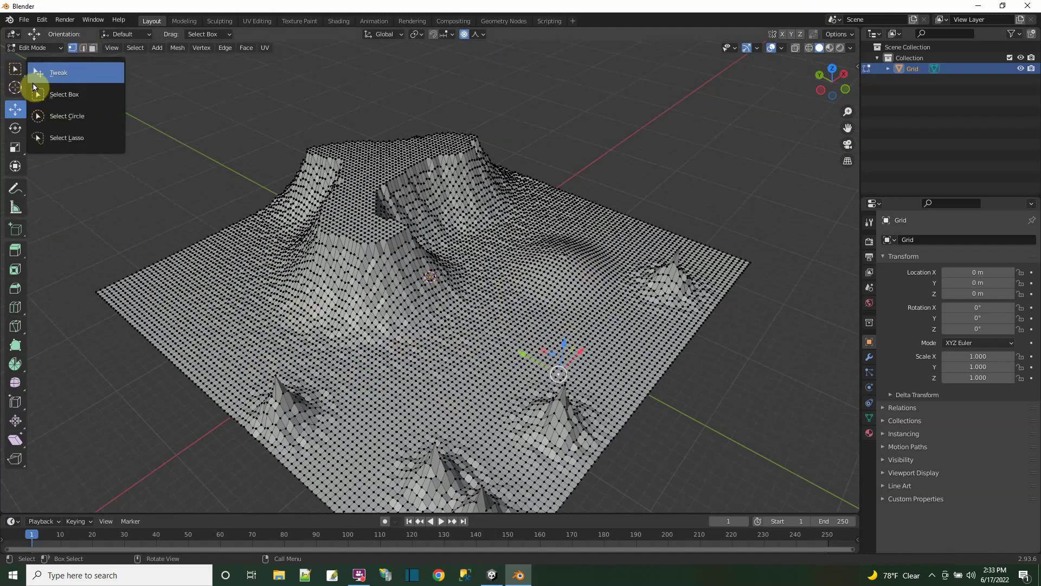
pyautogui.click(70, 117)
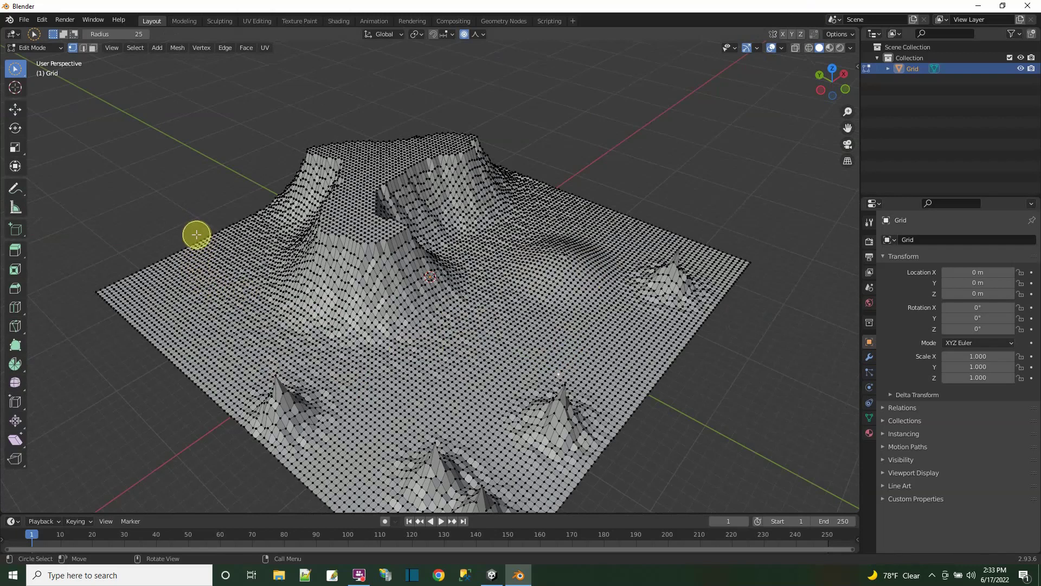
pyautogui.moveTo(196, 234)
pyautogui.mouseDown()
pyautogui.moveTo(212, 269)
pyautogui.moveTo(205, 318)
pyautogui.moveTo(235, 348)
pyautogui.moveTo(453, 380)
pyautogui.moveTo(543, 351)
pyautogui.mouseUp()
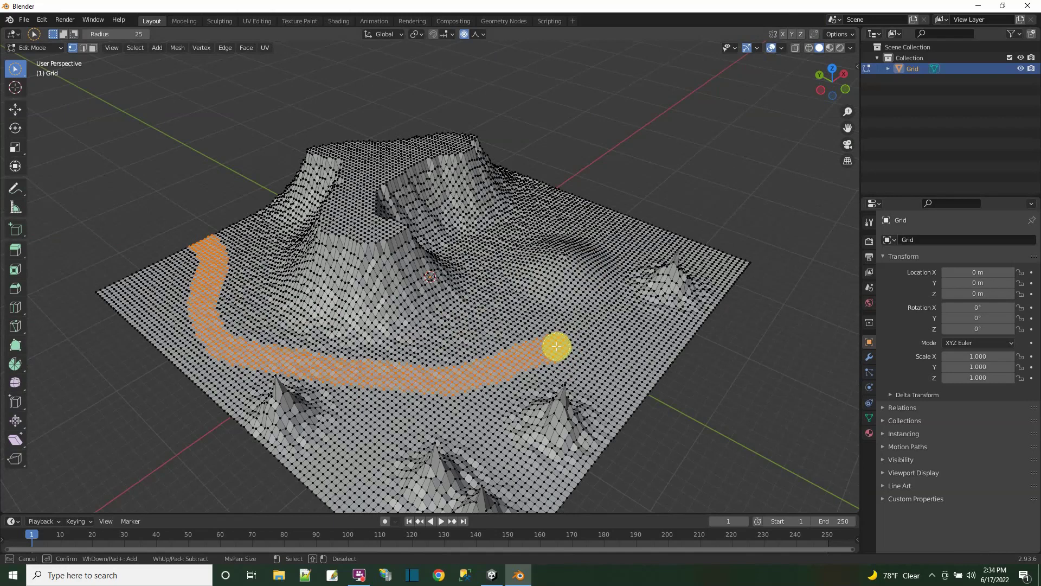
pyautogui.moveTo(597, 282)
pyautogui.mouseDown()
pyautogui.moveTo(606, 232)
pyautogui.moveTo(600, 174)
pyautogui.mouseUp()
pyautogui.moveTo(669, 401); pyautogui.dragTo(633, 367, button='middle')
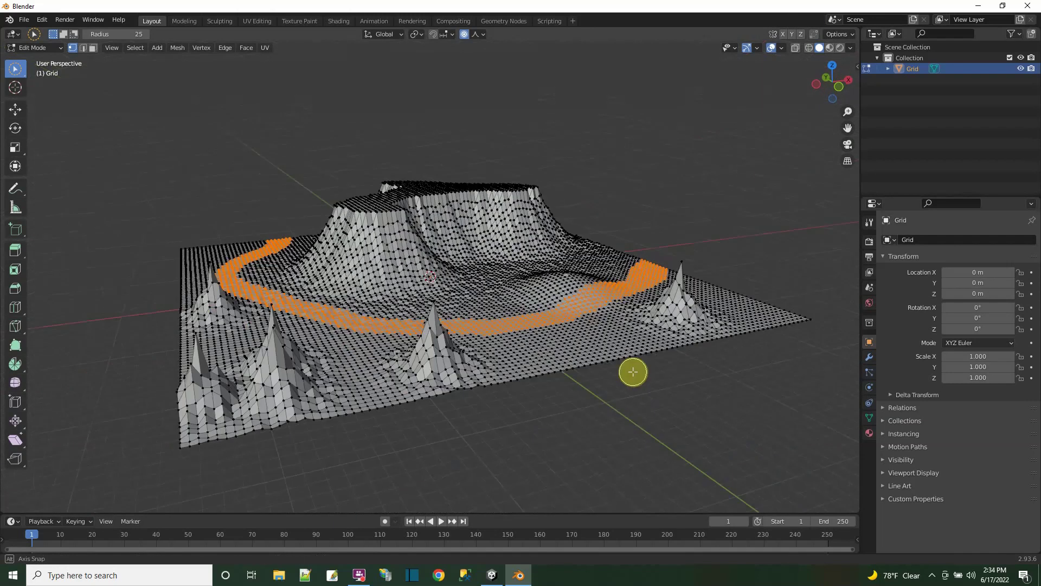
pyautogui.click(15, 109)
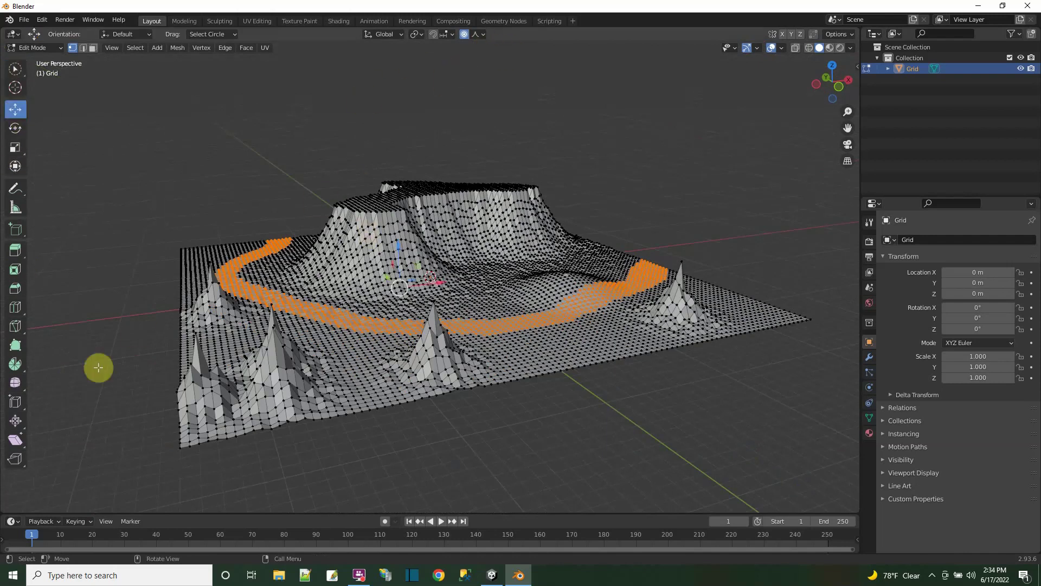
# Step: Enable proportional editing with Random falloff and lower the selected ring
pyautogui.click(464, 35)
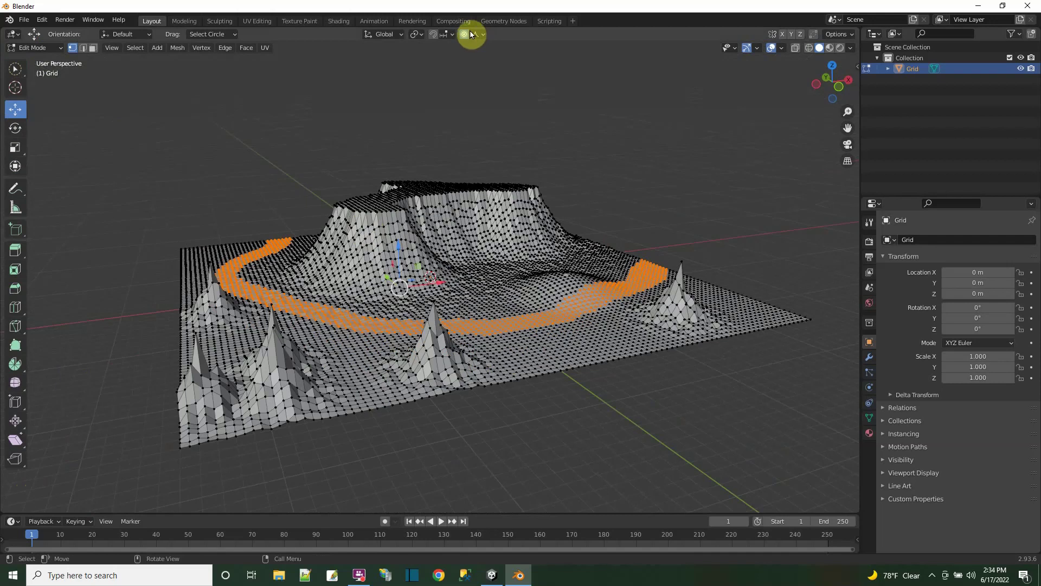
pyautogui.moveTo(467, 221); pyautogui.dragTo(465, 309, button='middle')
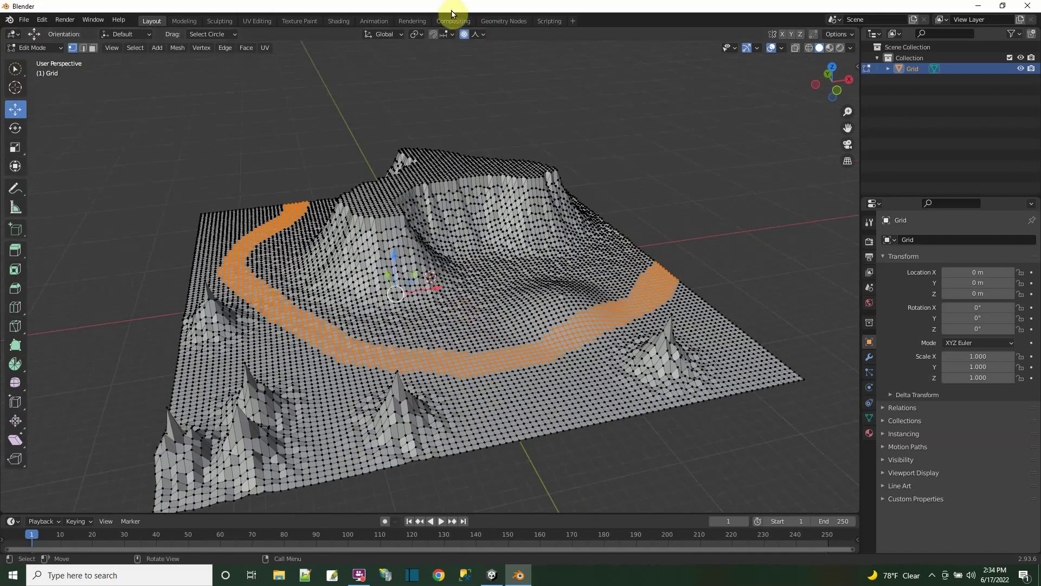
pyautogui.click(479, 34)
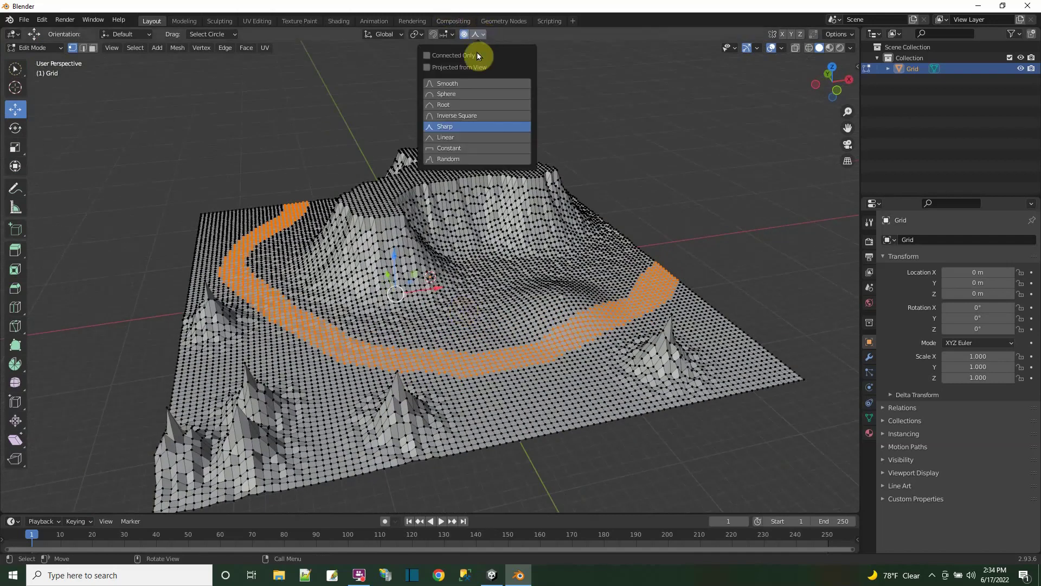
pyautogui.click(452, 159)
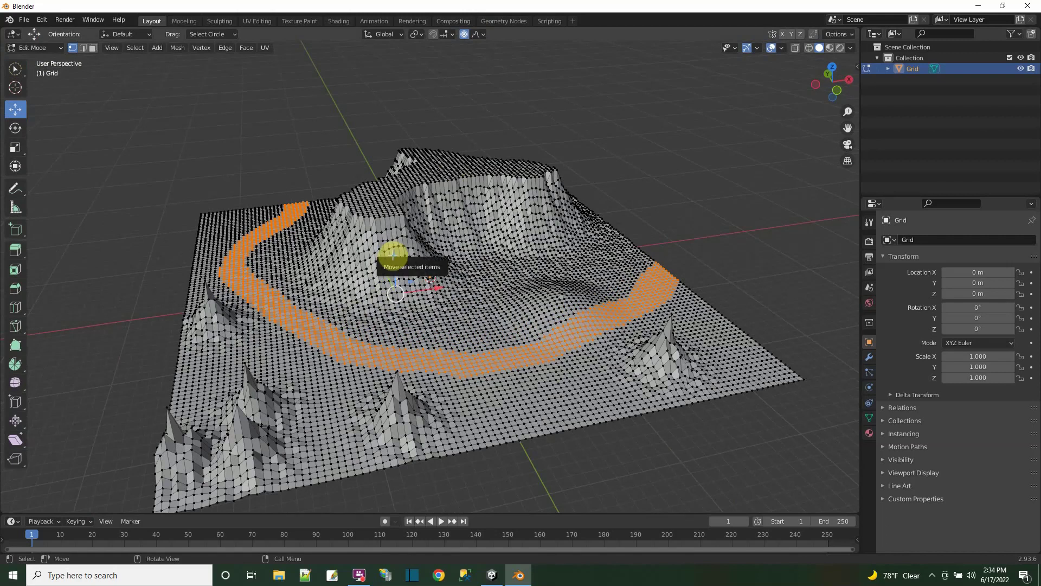
pyautogui.moveTo(393, 257); pyautogui.dragTo(393, 267)
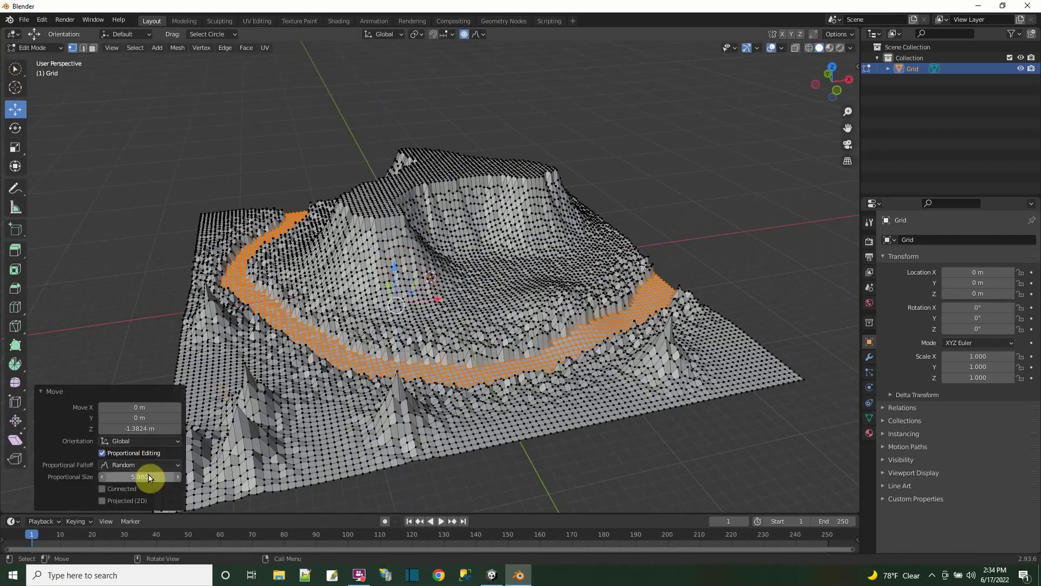
# Step: Shrink the falloff to size 1.51, push the ring slightly lower, and deselect all
pyautogui.moveTo(146, 477); pyautogui.dragTo(107, 477)
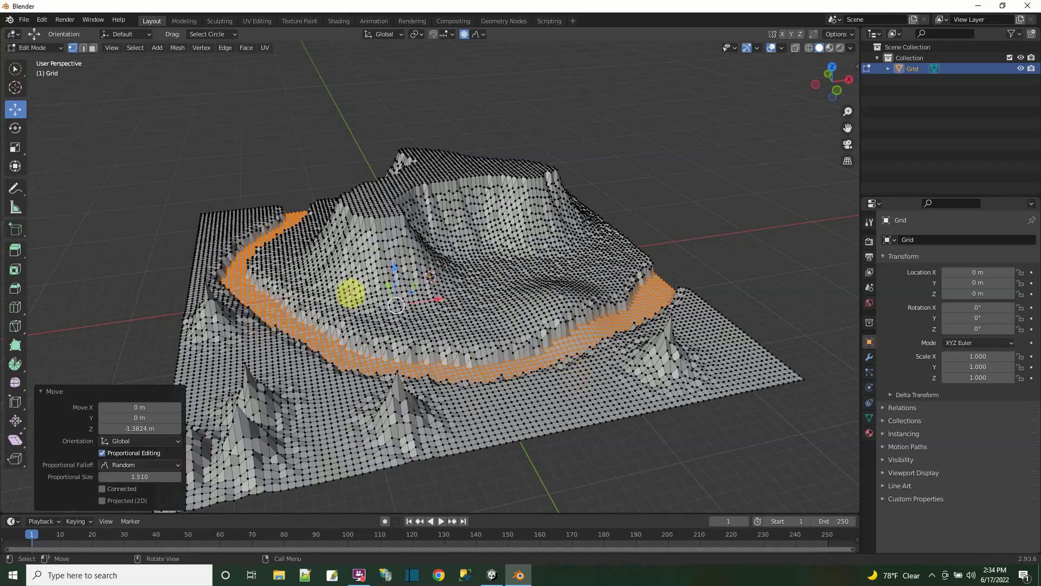
pyautogui.moveTo(394, 266); pyautogui.dragTo(394, 268)
pyautogui.hotkey('alt', 'a')
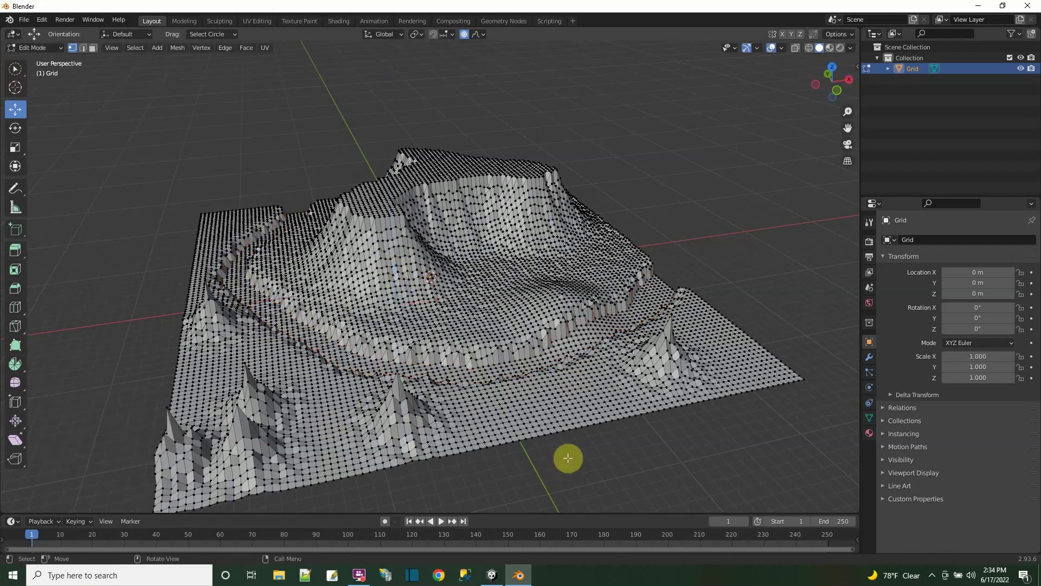
pyautogui.moveTo(565, 458); pyautogui.dragTo(532, 448, button='middle')
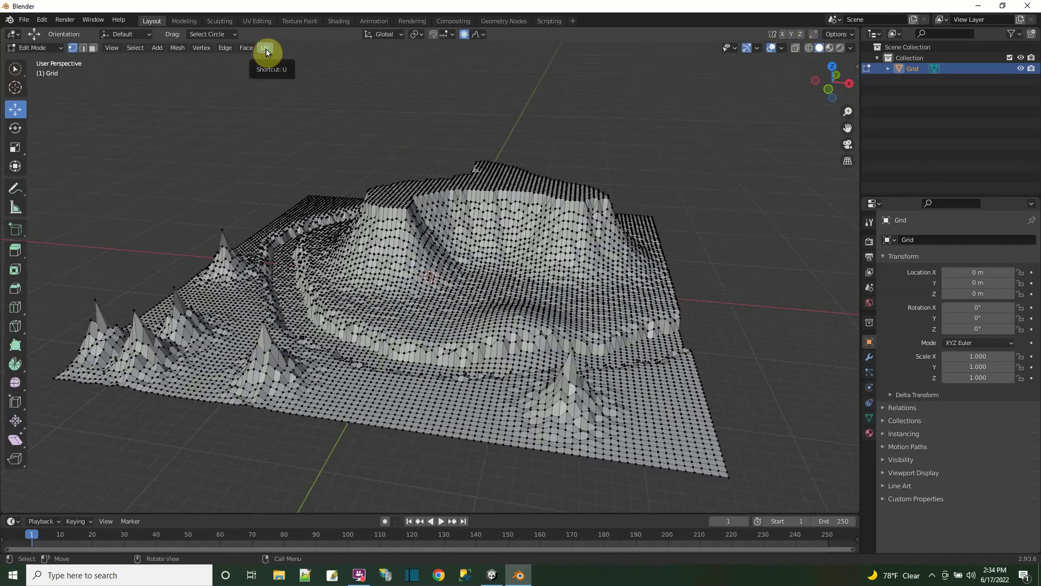
# Step: Switch to the UV Editing workspace in Face select mode with Material Preview shading
pyautogui.click(257, 23)
pyautogui.scroll(-8, 727, 356)
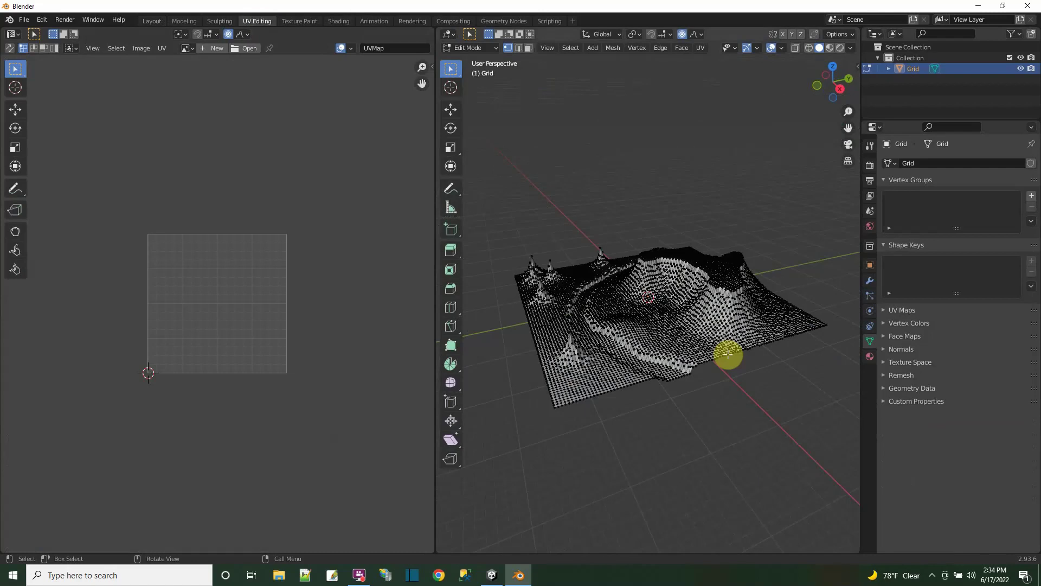
pyautogui.click(528, 50)
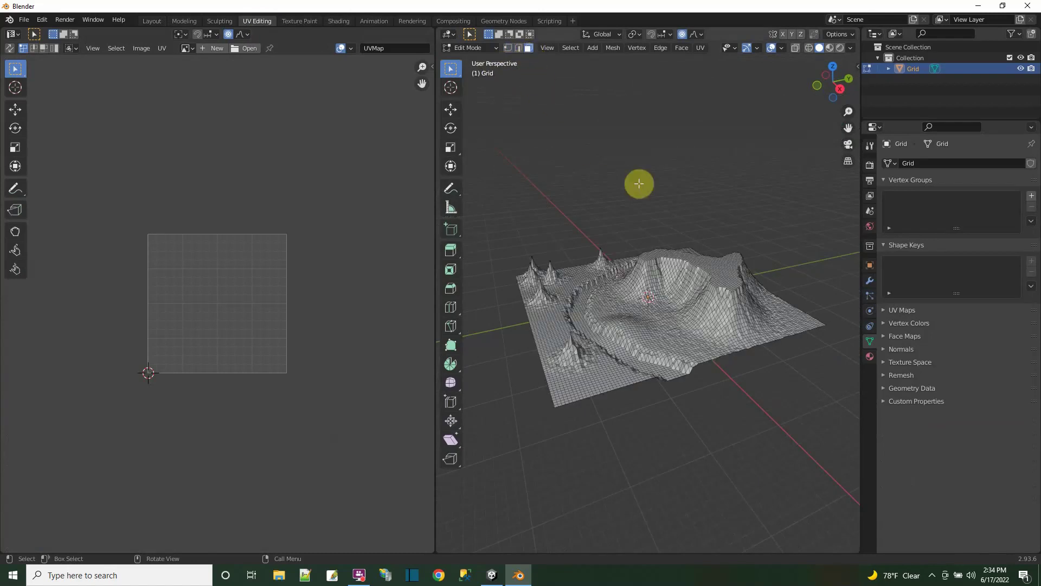
pyautogui.click(831, 49)
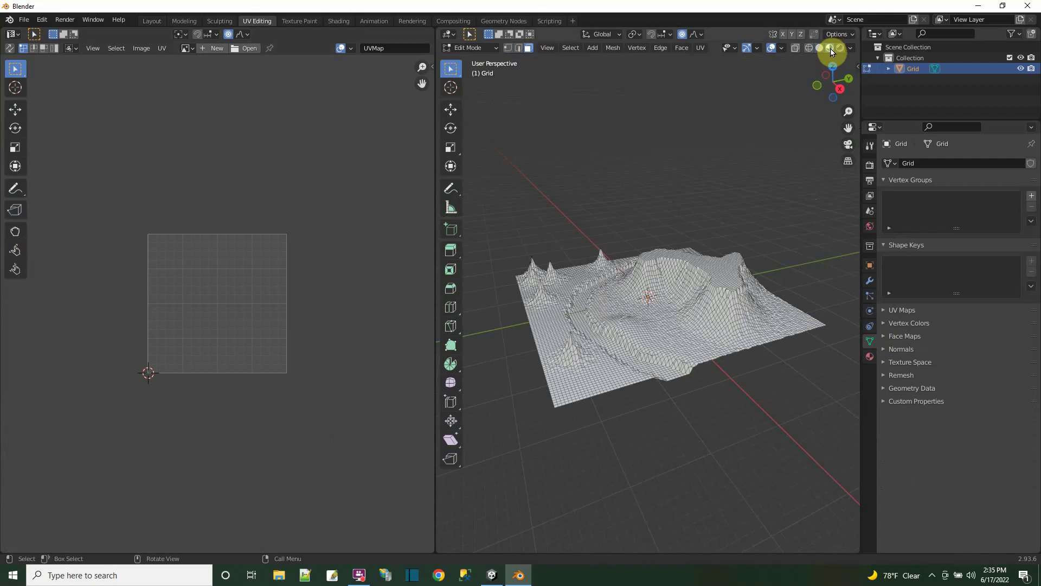
# Step: Add a new terrain material, Material.001, with an Image Texture driving its Base Color
pyautogui.click(869, 358)
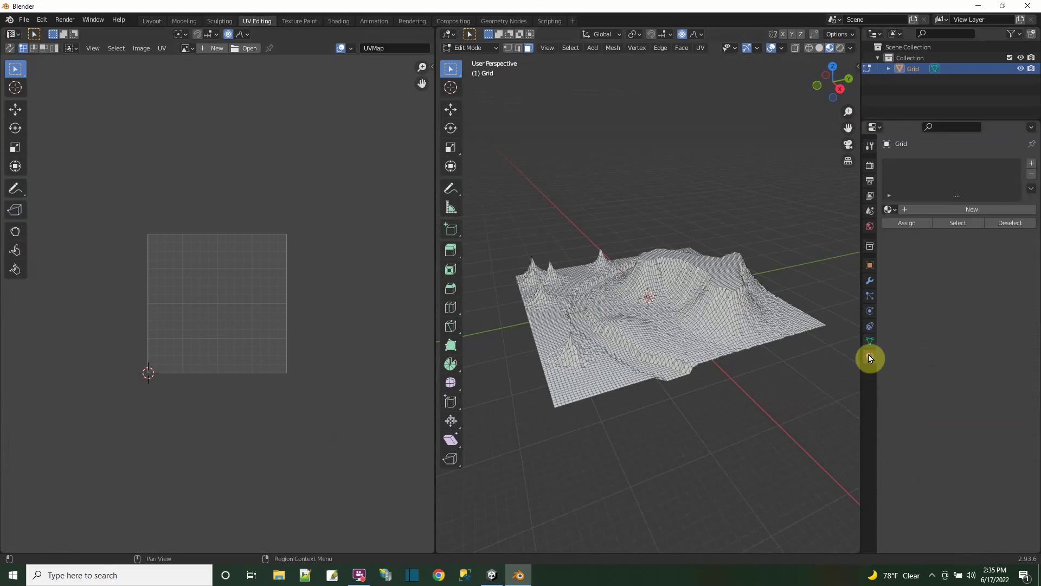
pyautogui.click(946, 210)
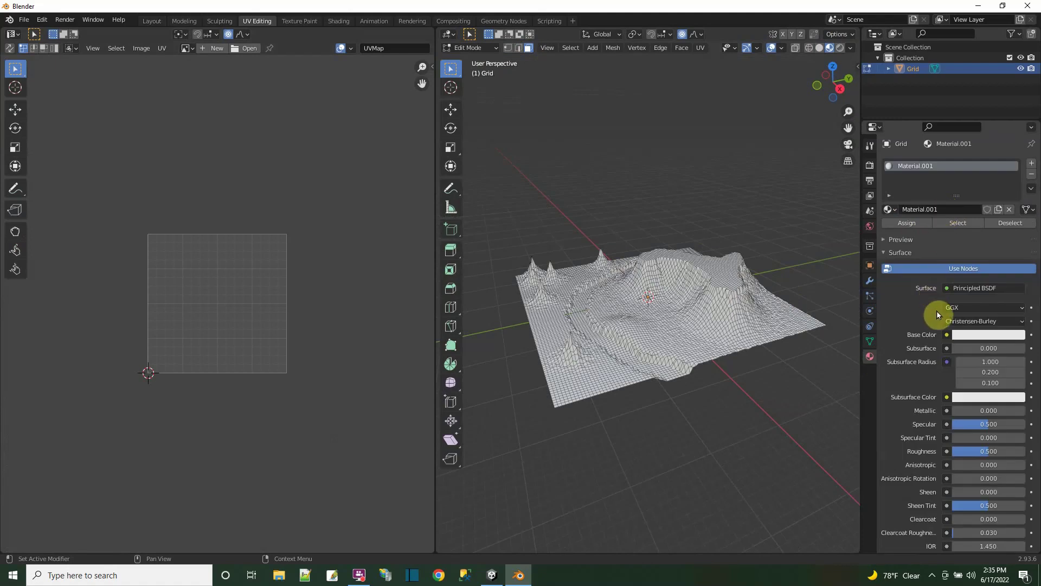
pyautogui.click(947, 335)
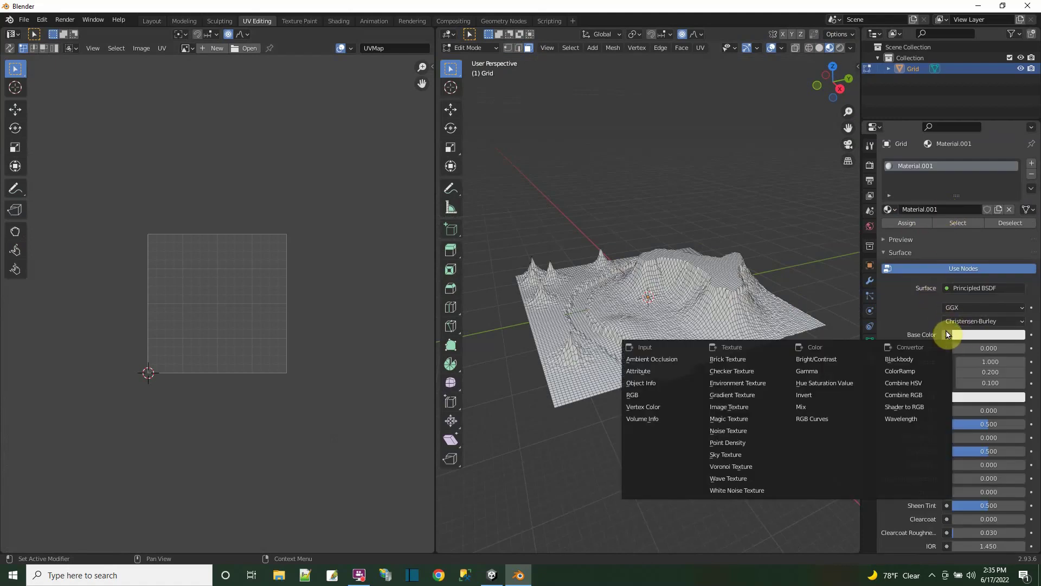
pyautogui.click(744, 407)
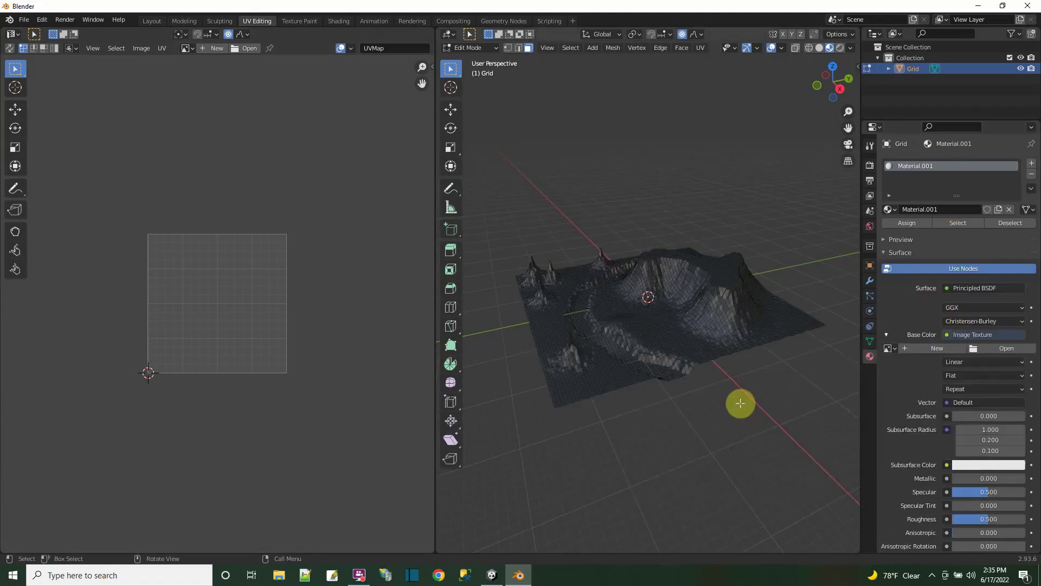
# Step: Load blender.jpg from the Desktop into the Image Texture and orbit to view the textured terrain
pyautogui.click(999, 349)
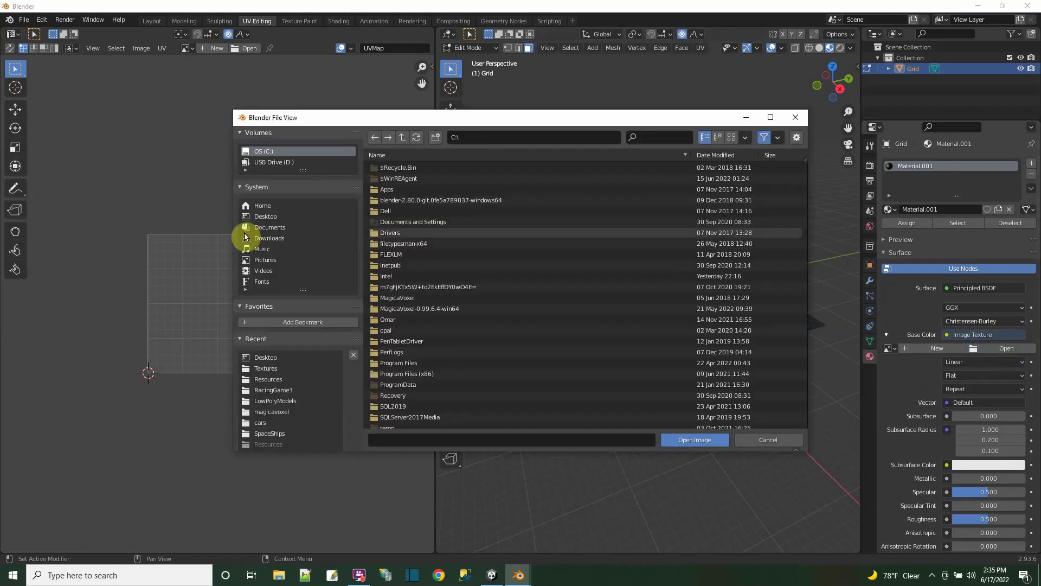
pyautogui.click(401, 223)
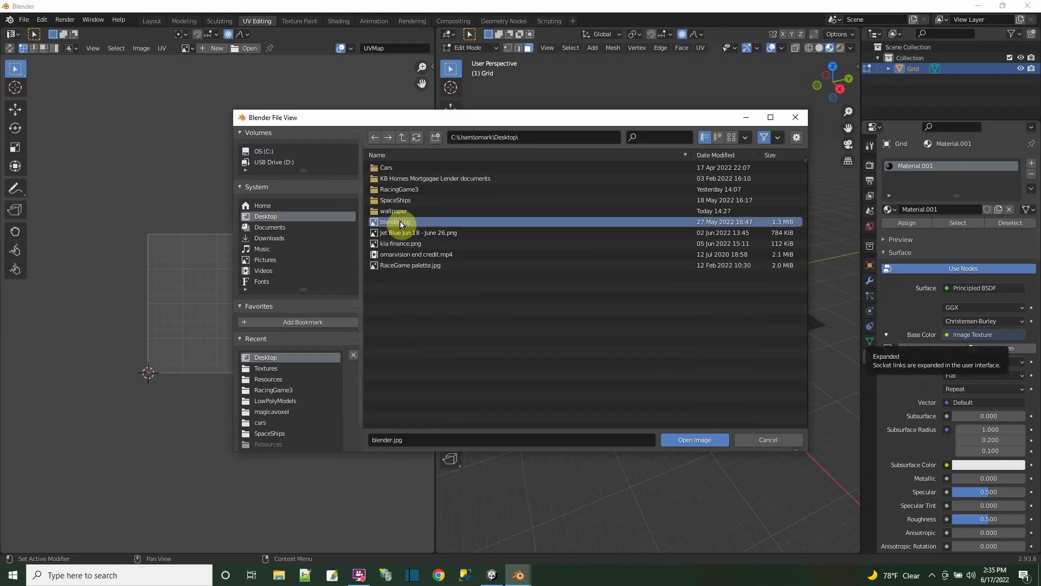
pyautogui.doubleClick(401, 223)
pyautogui.scroll(3, 693, 402)
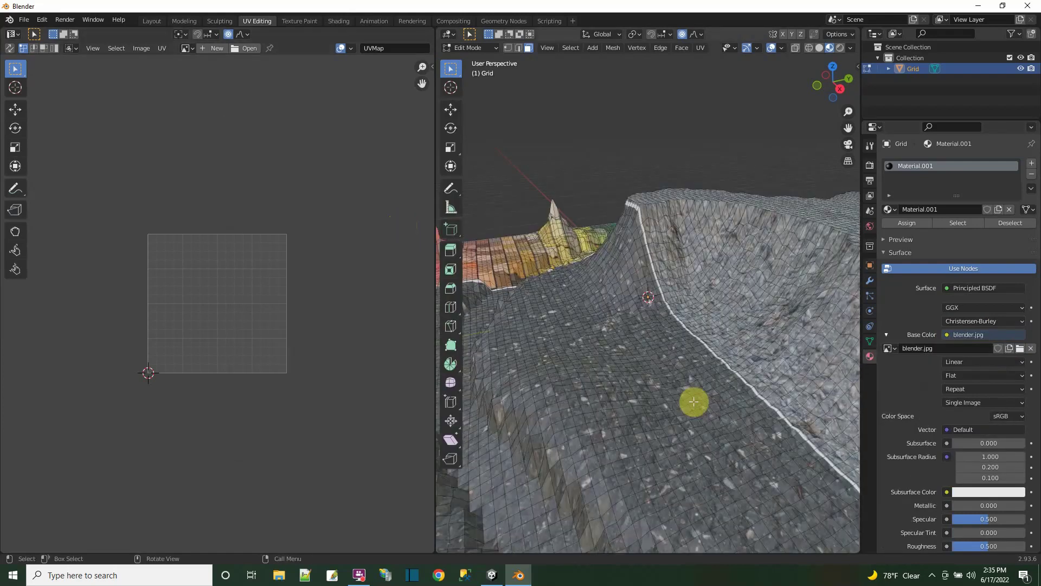
pyautogui.moveTo(693, 401); pyautogui.dragTo(704, 421, button='middle')
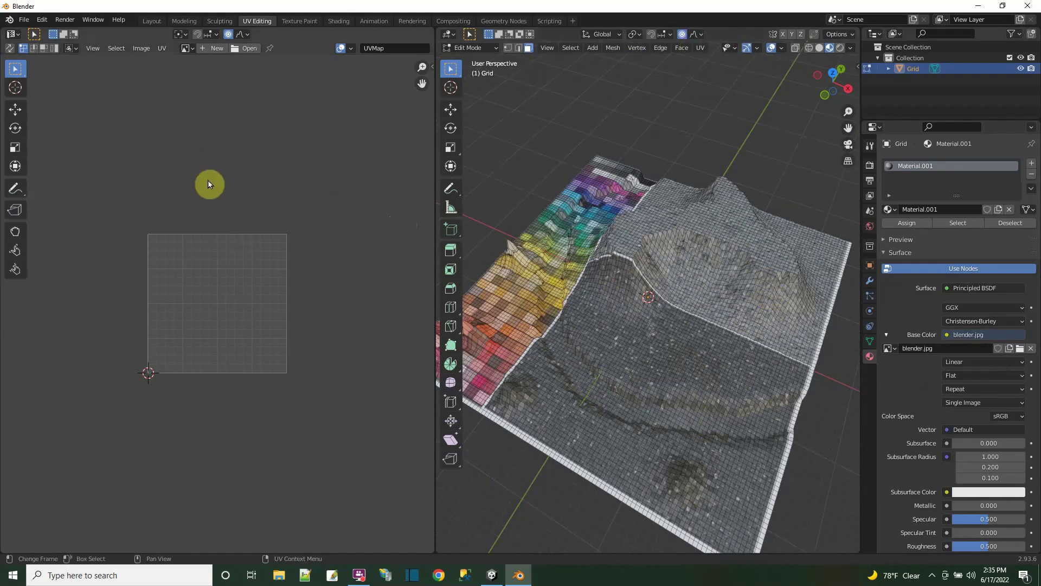
# Step: Display blender.jpg from the Desktop in the UV editor and zoom out to see the palette
pyautogui.click(238, 49)
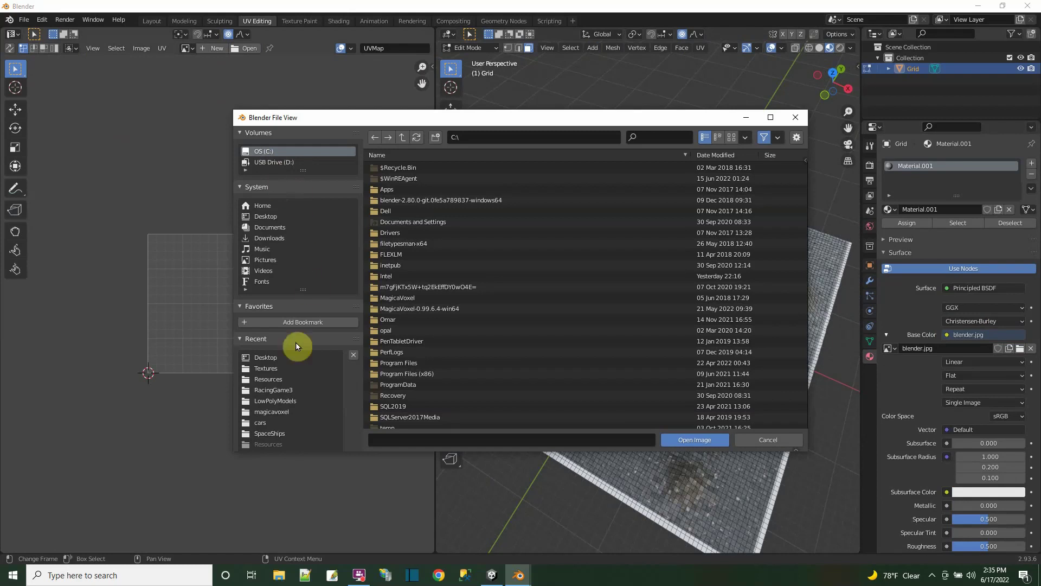
pyautogui.click(282, 360)
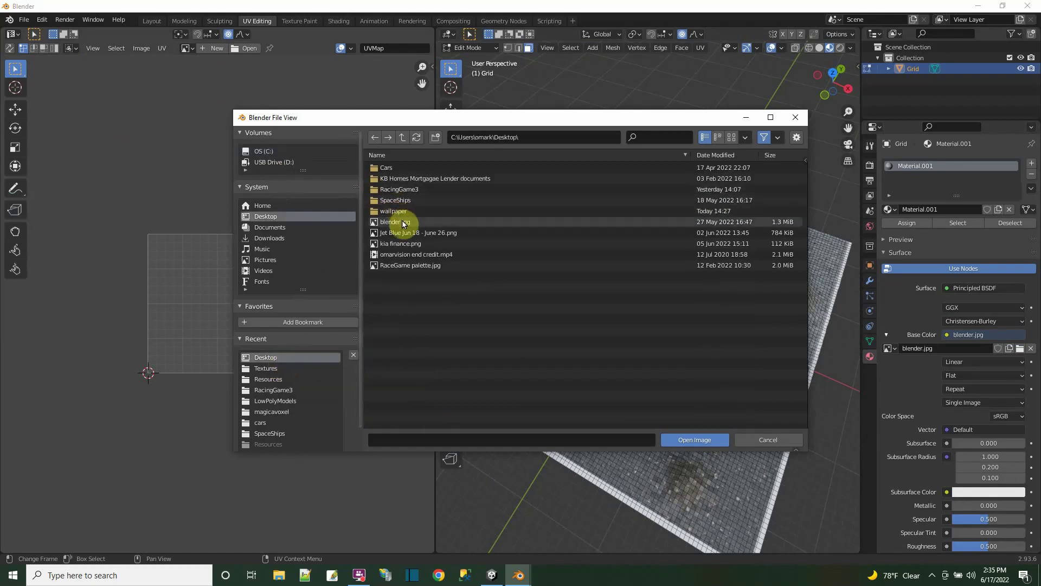
pyautogui.doubleClick(401, 222)
pyautogui.scroll(-4, 337, 288)
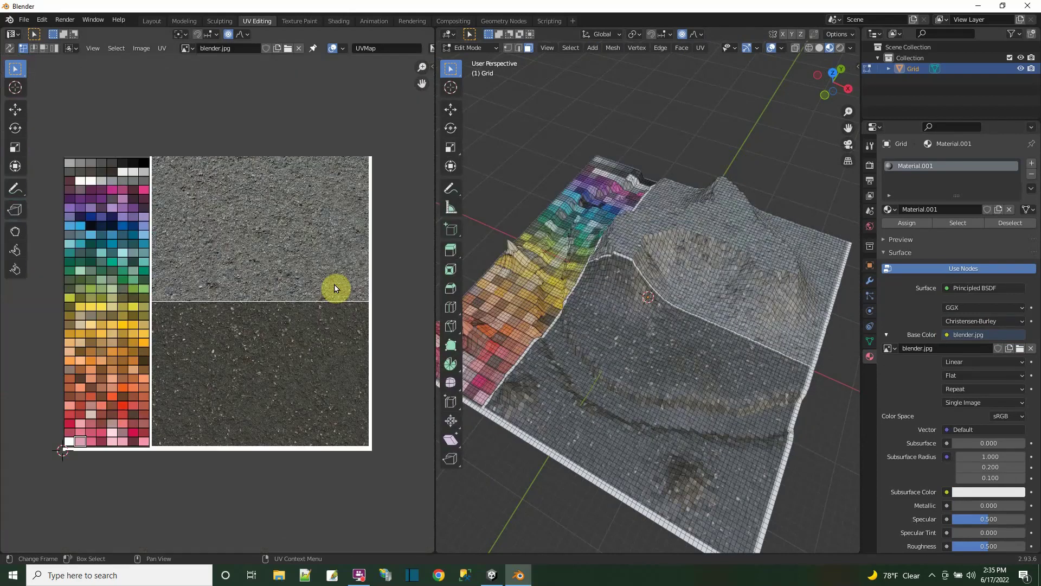
pyautogui.scroll(4, 623, 349)
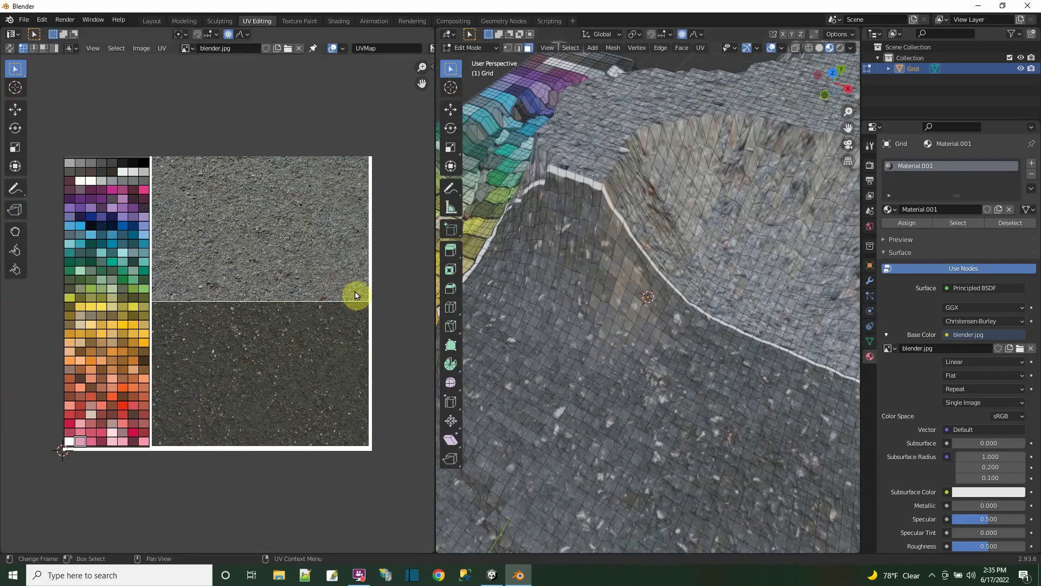
pyautogui.scroll(-5, 664, 231)
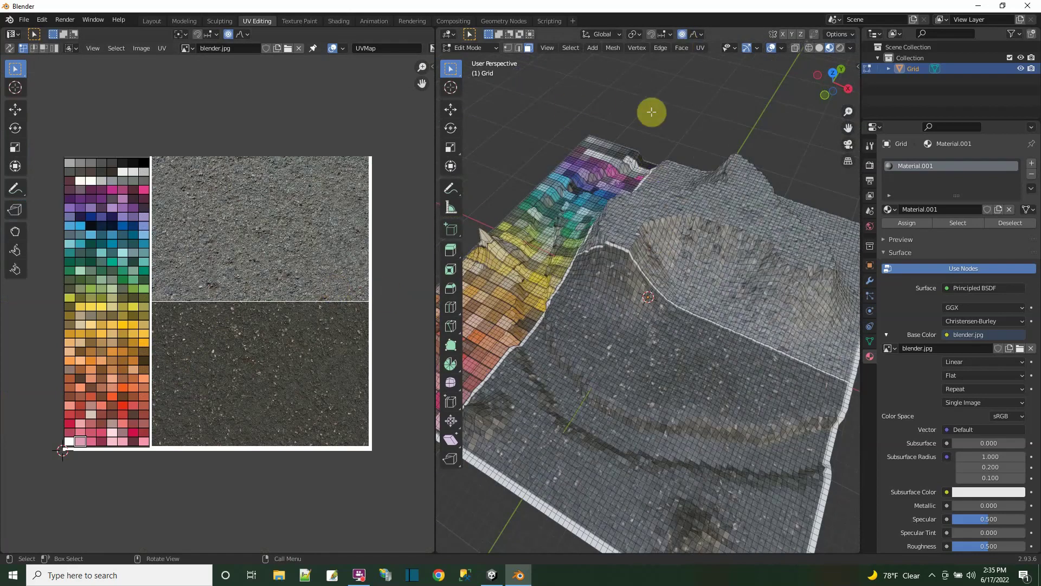
# Step: Select all terrain faces and UVs, then scale the UVs down to a tiny island
pyautogui.press('a')
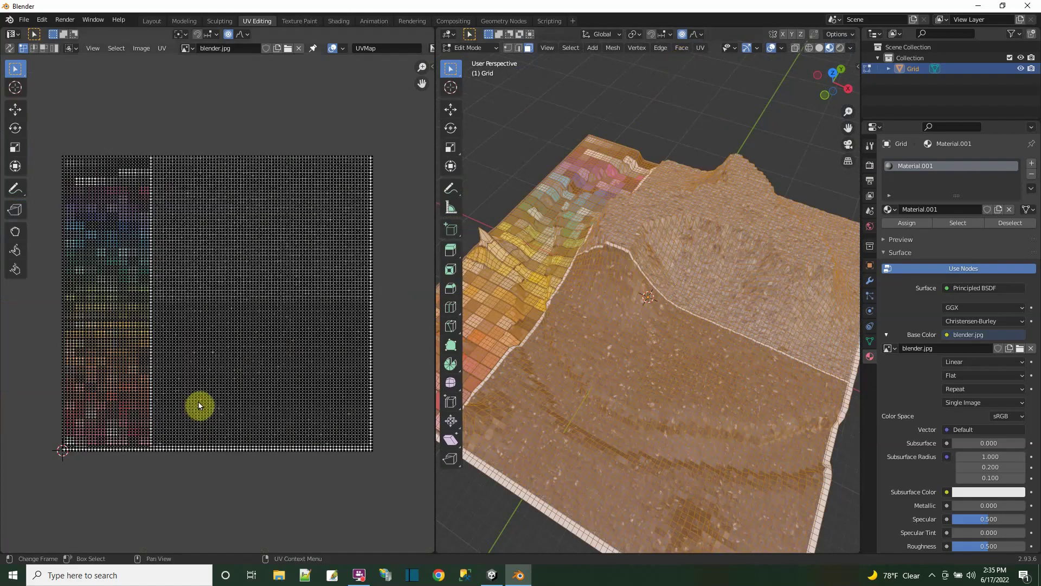
pyautogui.click(700, 48)
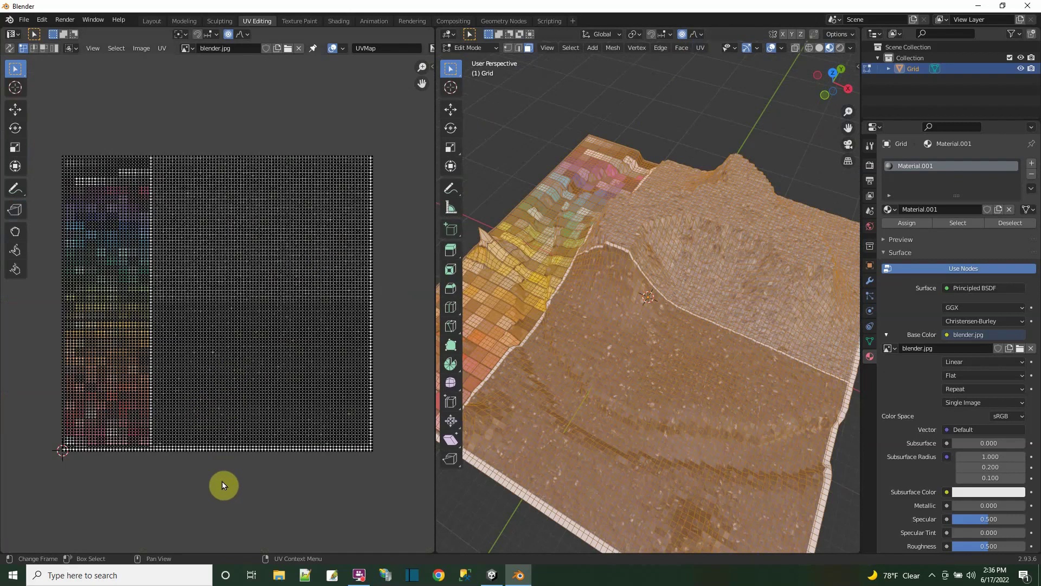
pyautogui.press('a')
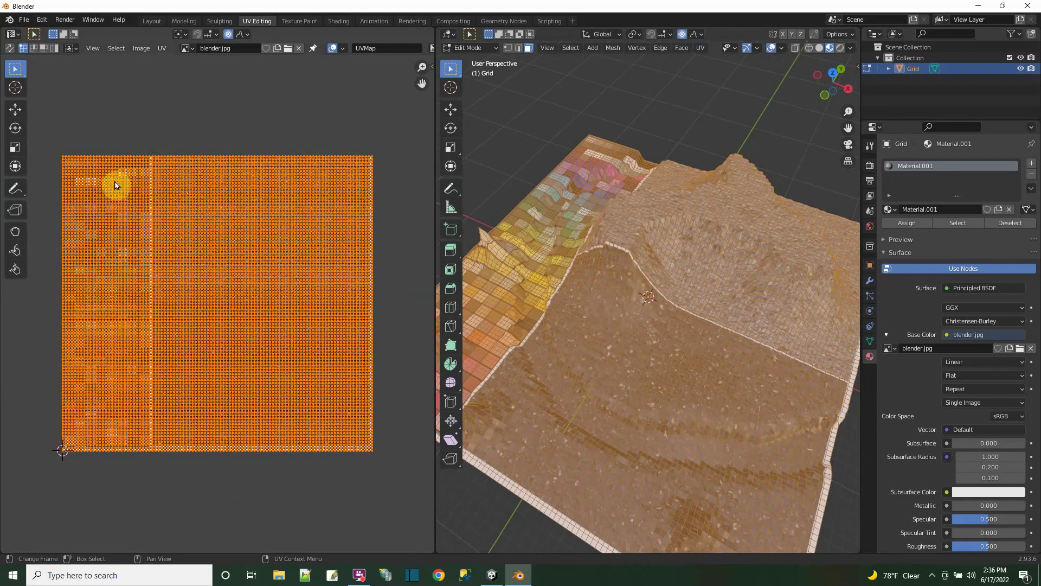
pyautogui.click(15, 147)
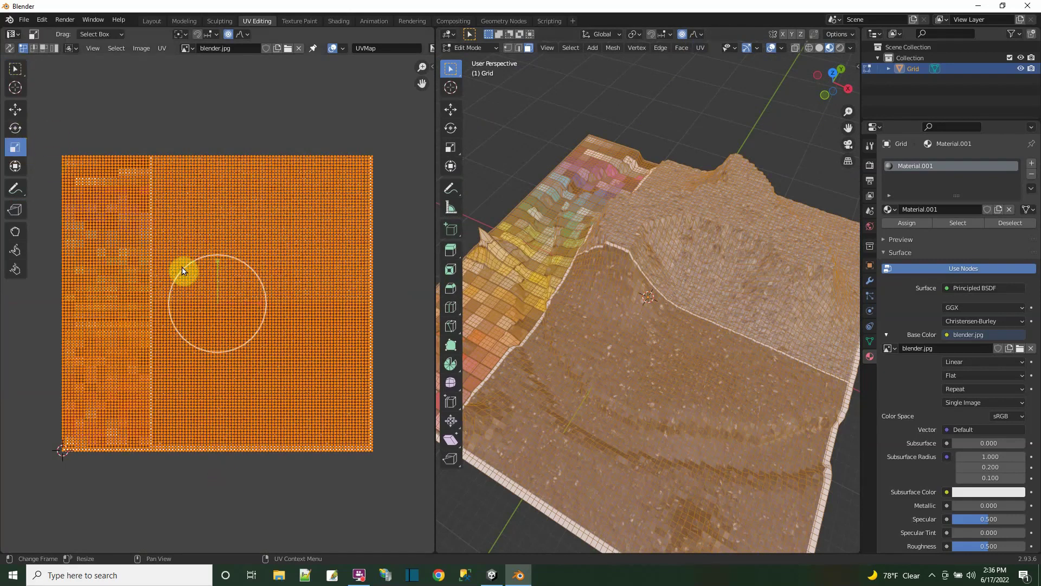
pyautogui.moveTo(184, 270); pyautogui.dragTo(216, 302)
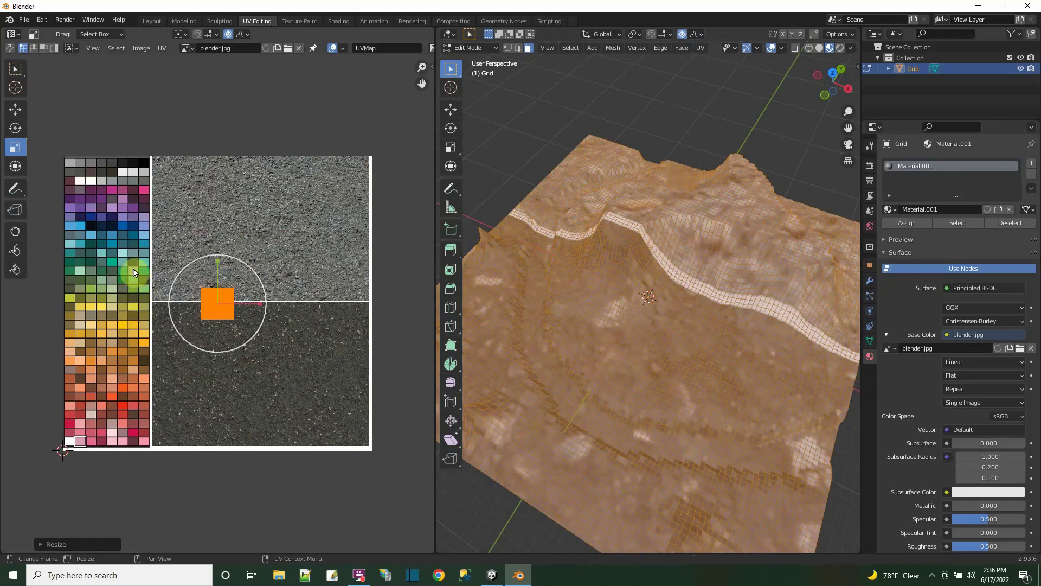
pyautogui.moveTo(186, 262); pyautogui.dragTo(194, 288)
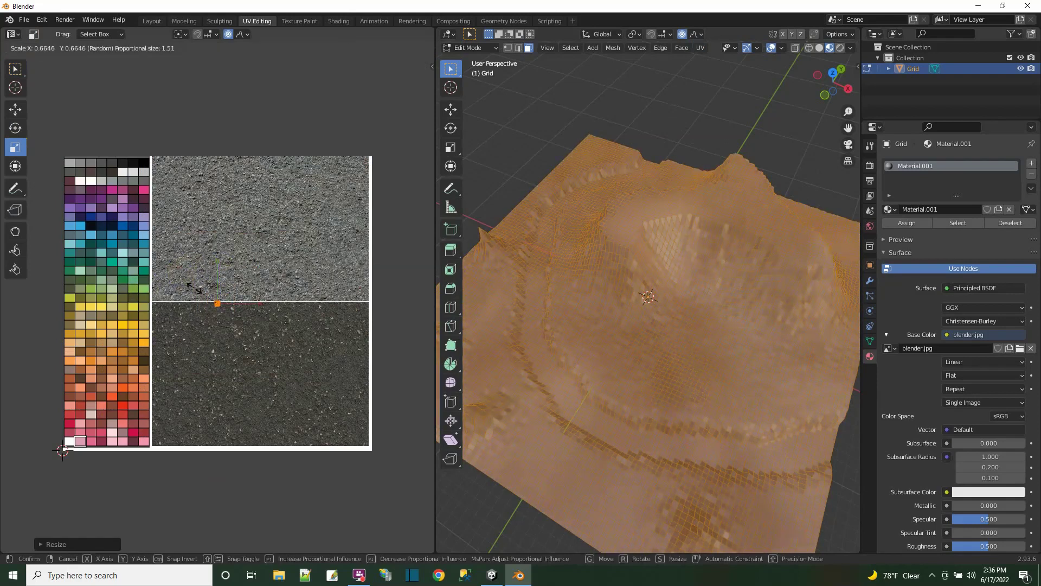
pyautogui.click(201, 293)
pyautogui.click(16, 110)
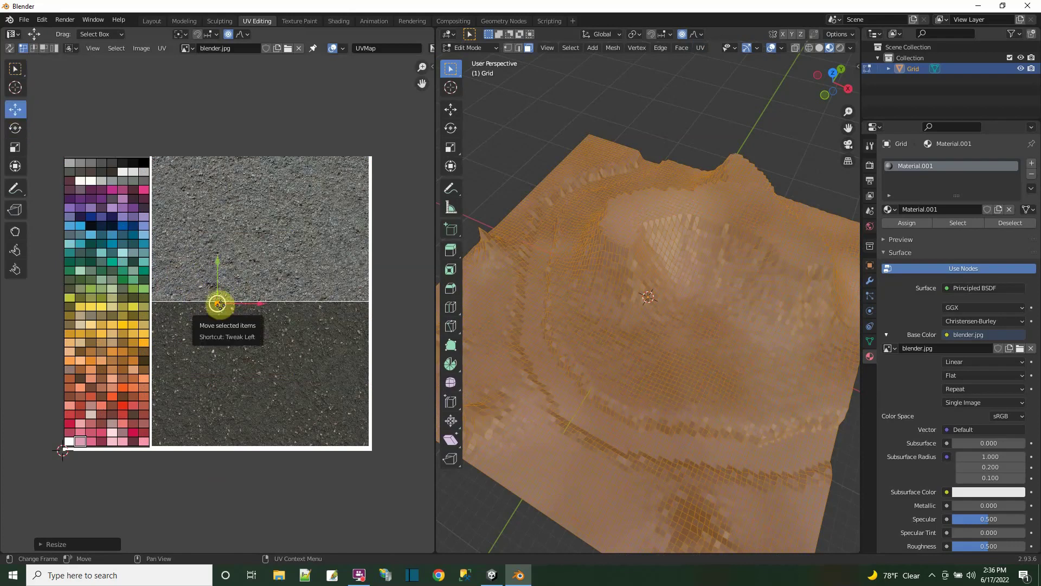
# Step: Slide the shrunken UV island onto a green palette swatch so the terrain turns green
pyautogui.moveTo(216, 300); pyautogui.dragTo(147, 243)
pyautogui.moveTo(461, 347); pyautogui.dragTo(602, 330, button='middle')
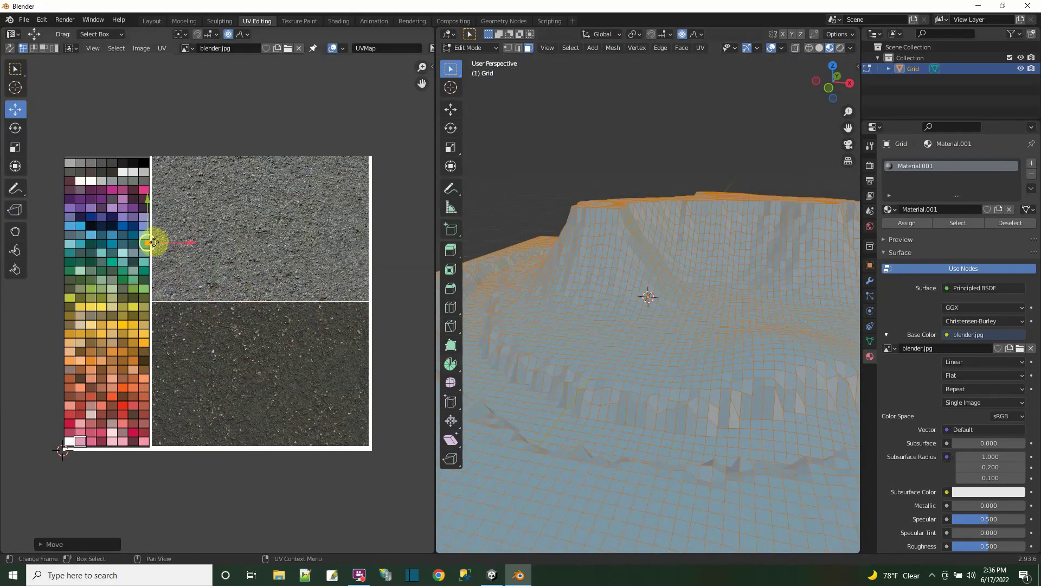
pyautogui.moveTo(148, 243); pyautogui.dragTo(148, 282)
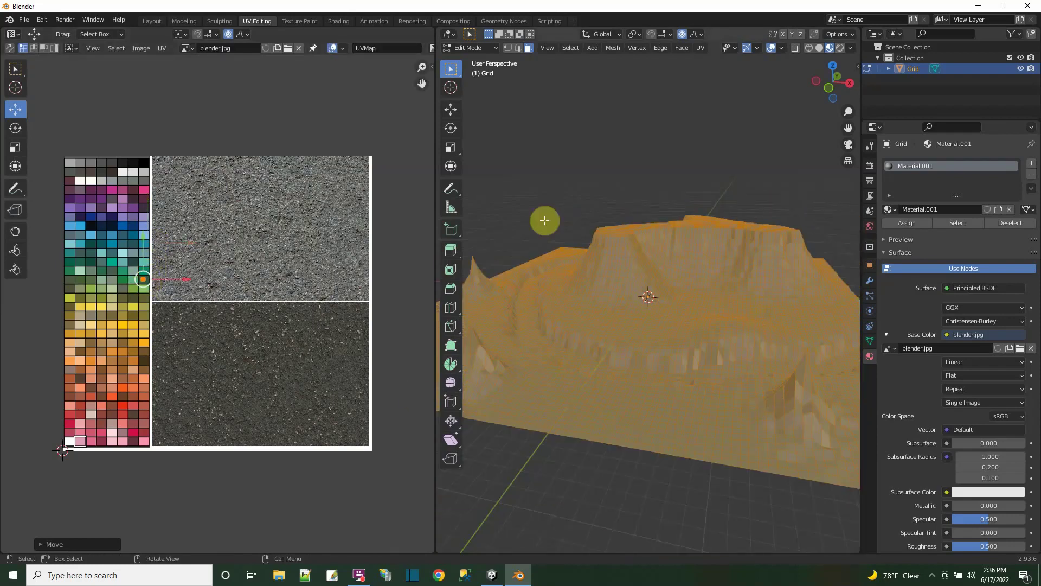
pyautogui.click(555, 202)
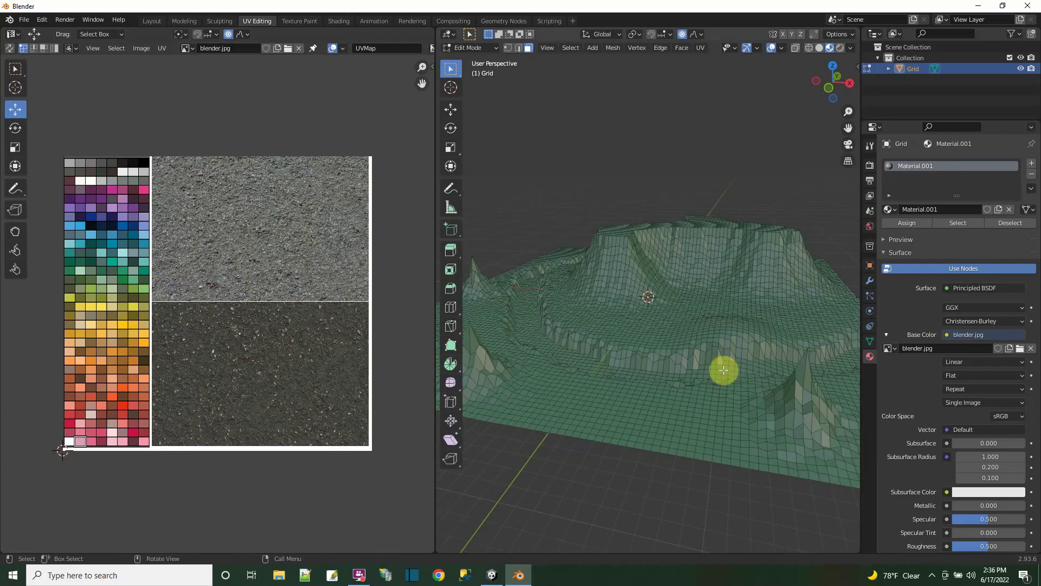
pyautogui.press('a')
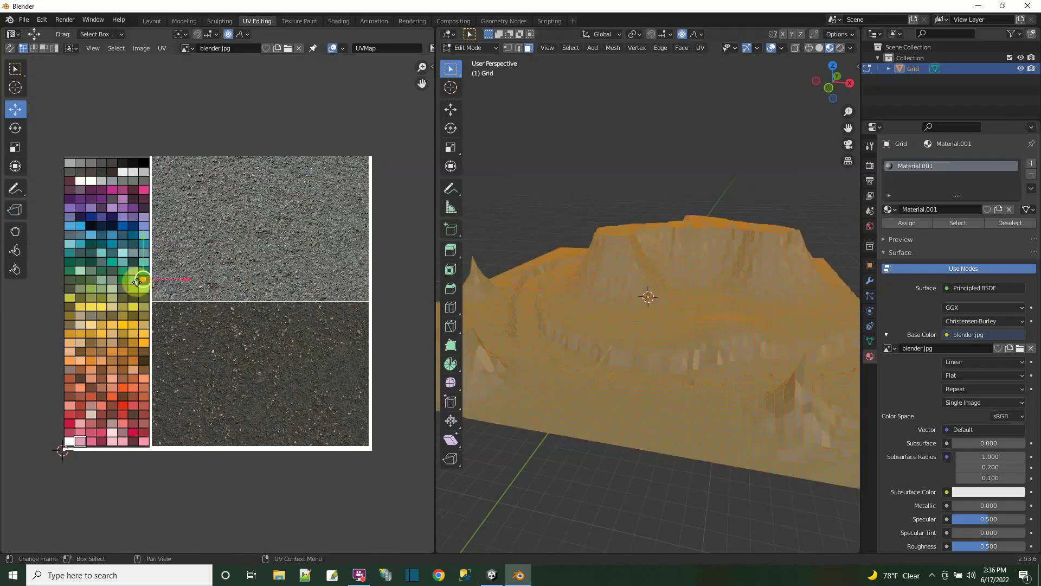
pyautogui.moveTo(140, 277); pyautogui.dragTo(79, 274)
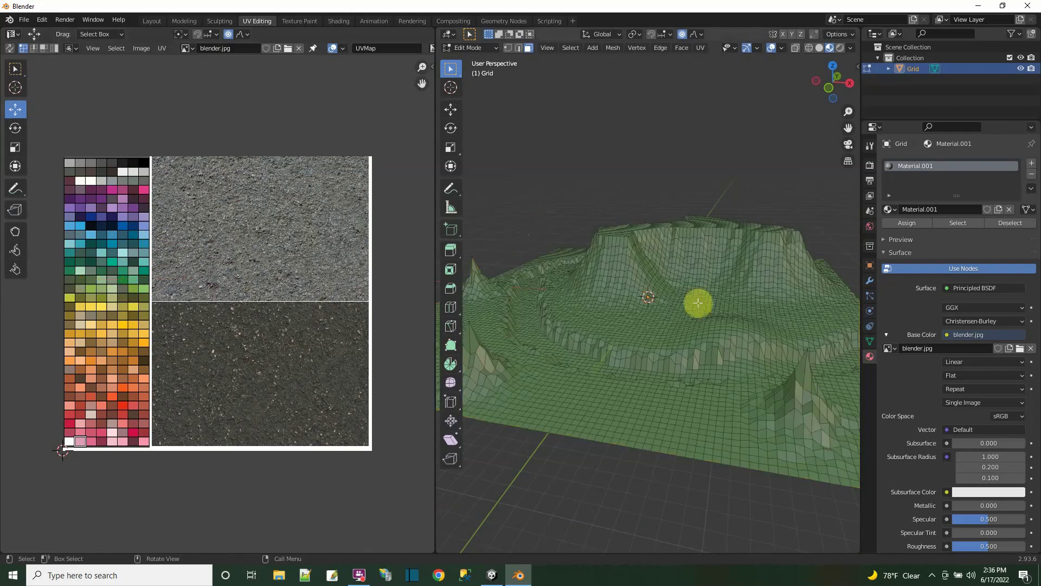
pyautogui.moveTo(738, 408); pyautogui.dragTo(772, 418, button='middle')
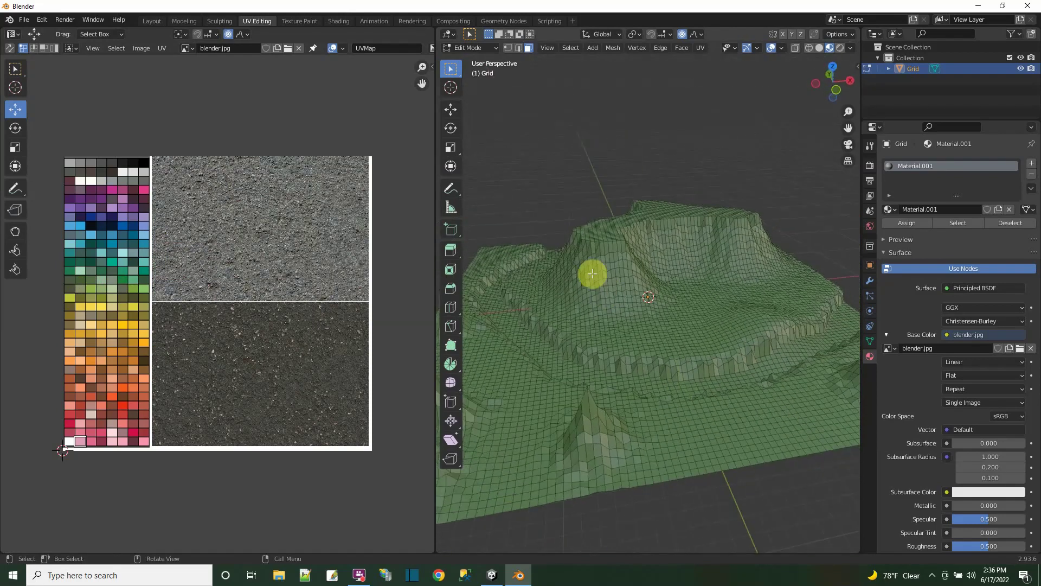
# Step: From the right side view, box-select the terrain's base vertices and orbit to check the selection
pyautogui.click(849, 81)
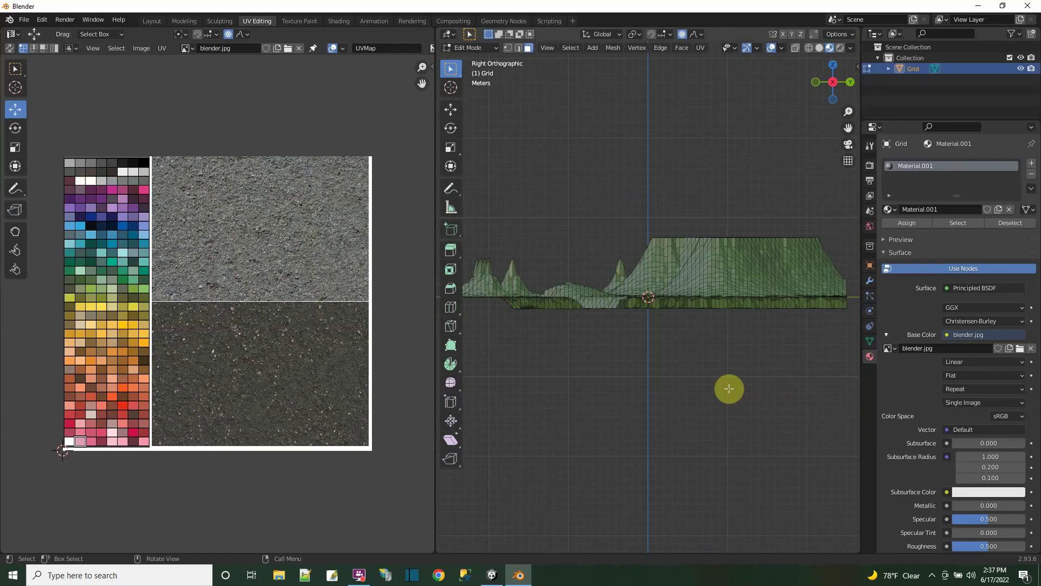
pyautogui.scroll(-1, 716, 386)
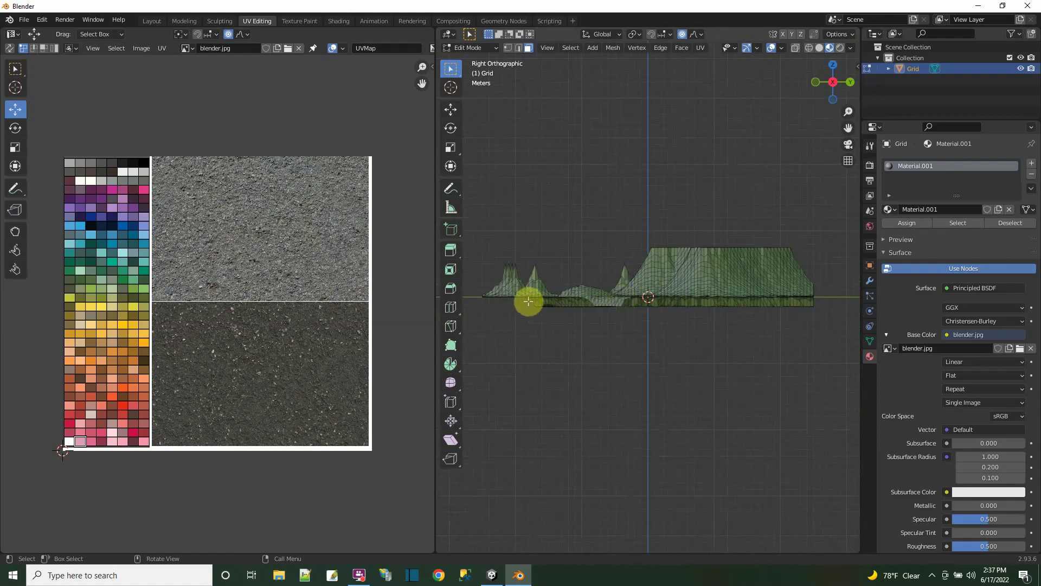
pyautogui.moveTo(518, 301); pyautogui.dragTo(832, 324)
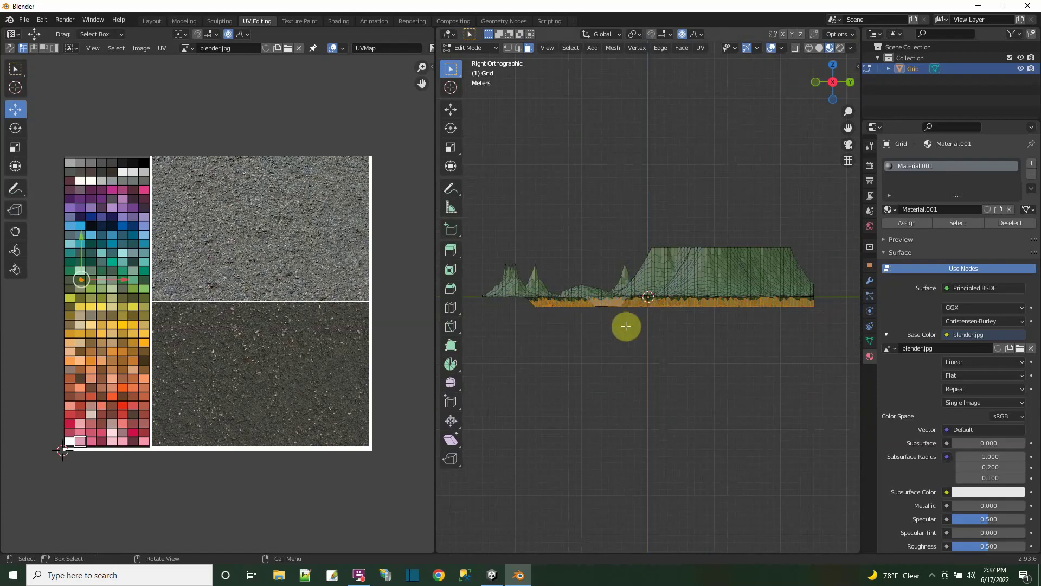
pyautogui.moveTo(623, 322); pyautogui.dragTo(755, 356, button='middle')
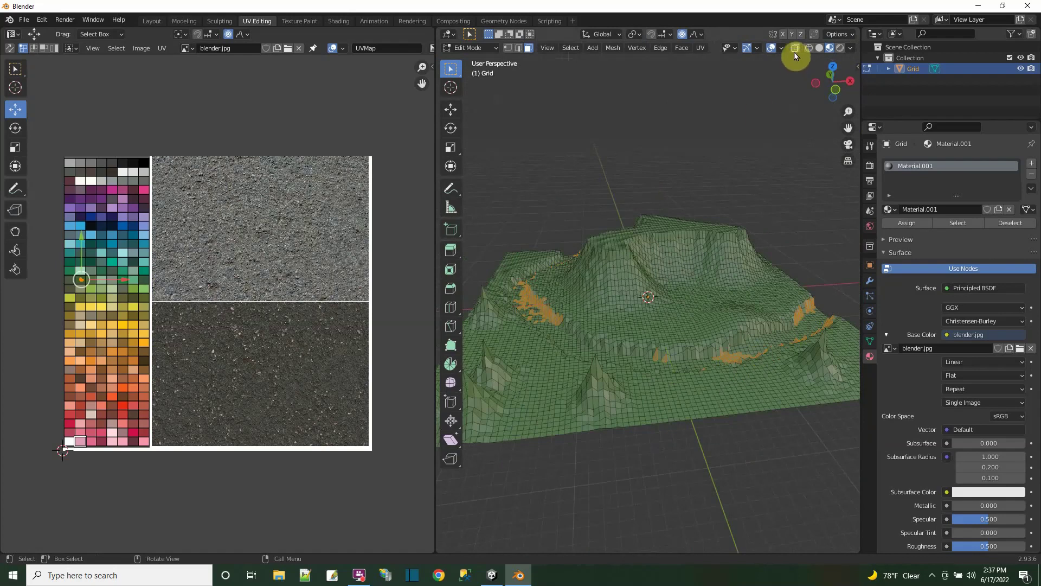
# Step: In front view with X-ray on, select the low vertices and move their UVs onto blue
pyautogui.click(835, 90)
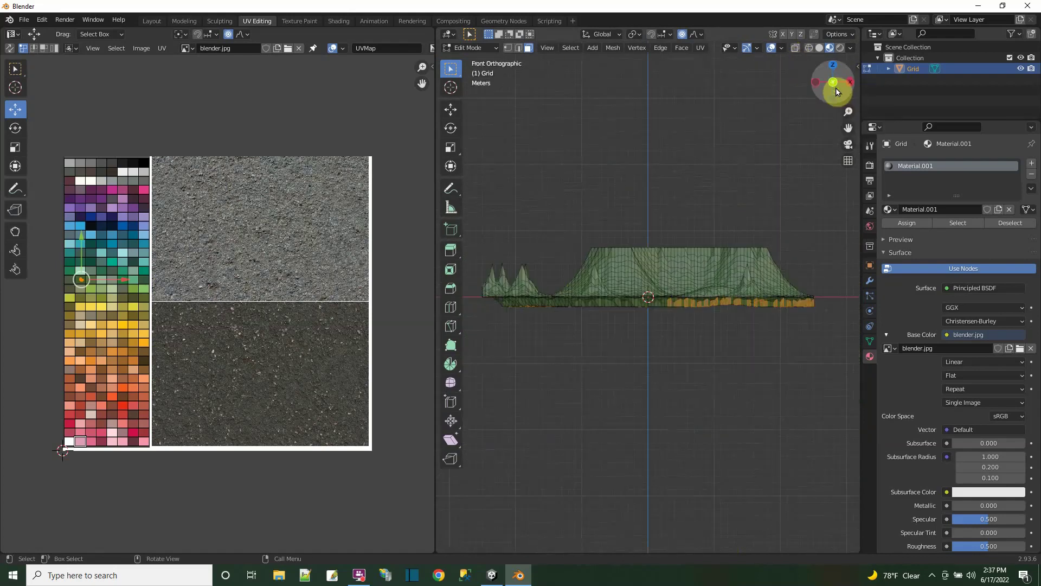
pyautogui.click(794, 49)
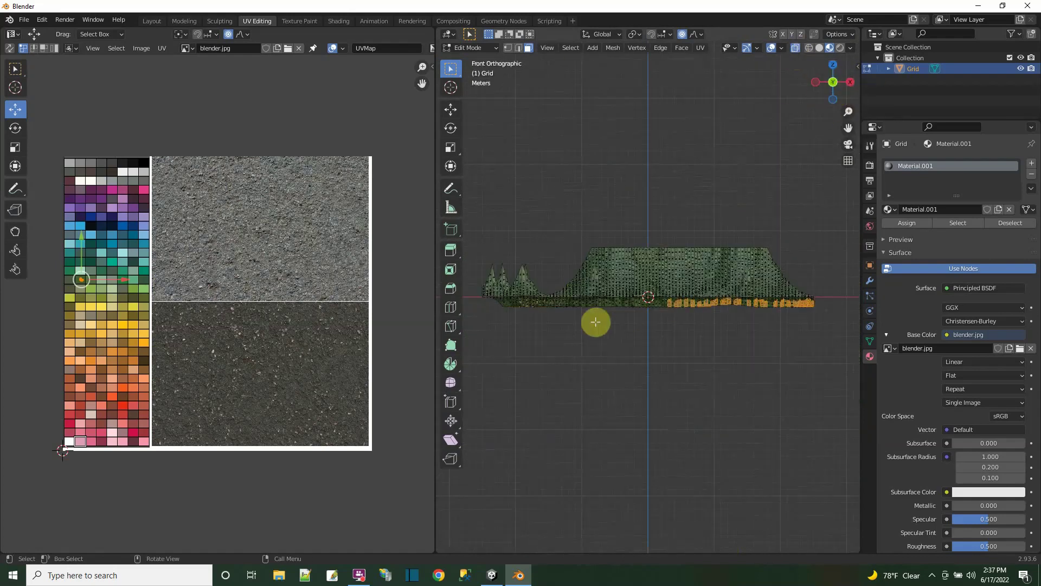
pyautogui.moveTo(488, 303); pyautogui.dragTo(827, 322)
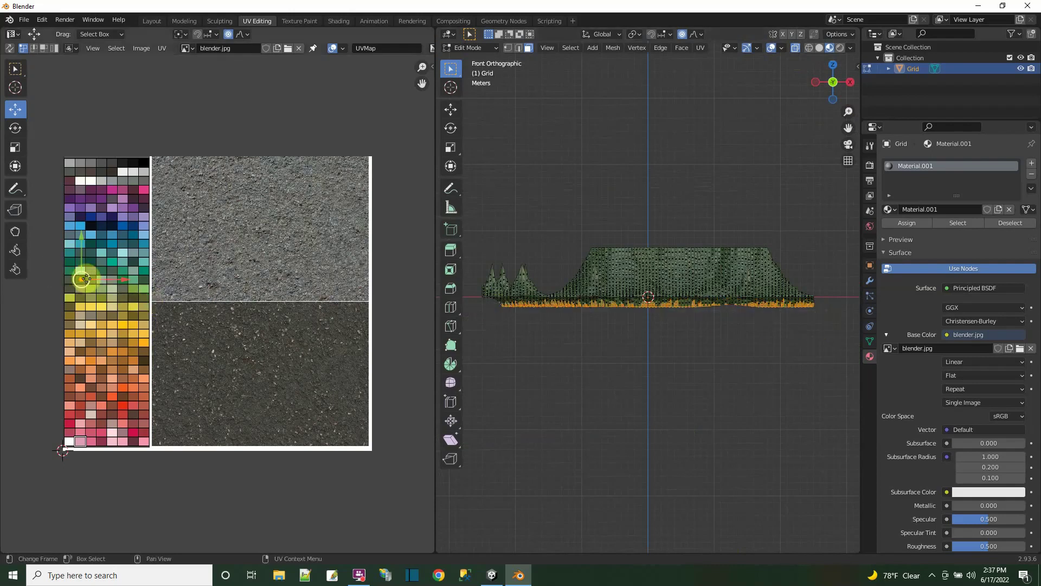
pyautogui.moveTo(81, 279); pyautogui.dragTo(127, 219)
pyautogui.moveTo(675, 363); pyautogui.dragTo(634, 418, button='middle')
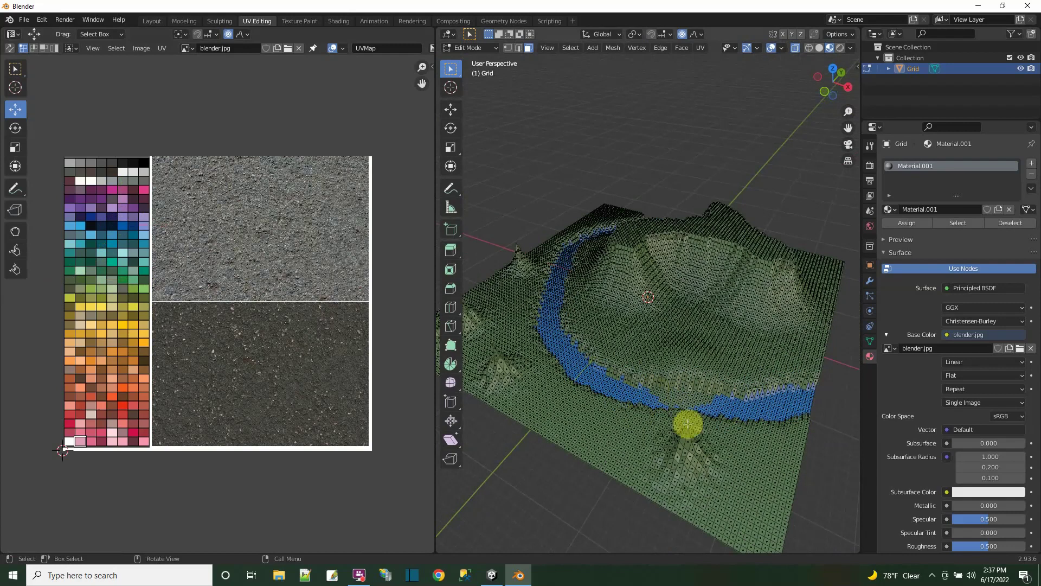
# Step: Box-select the bottom row of terrain vertices in Front Orthographic view
pyautogui.click(824, 92)
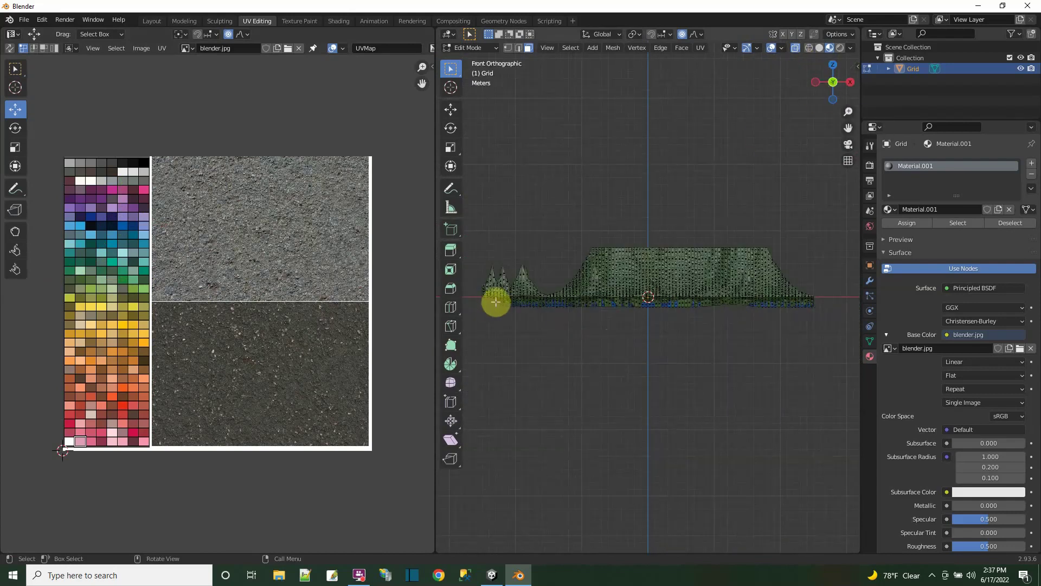
pyautogui.moveTo(485, 301); pyautogui.dragTo(829, 320)
pyautogui.moveTo(734, 344); pyautogui.dragTo(758, 399, button='middle')
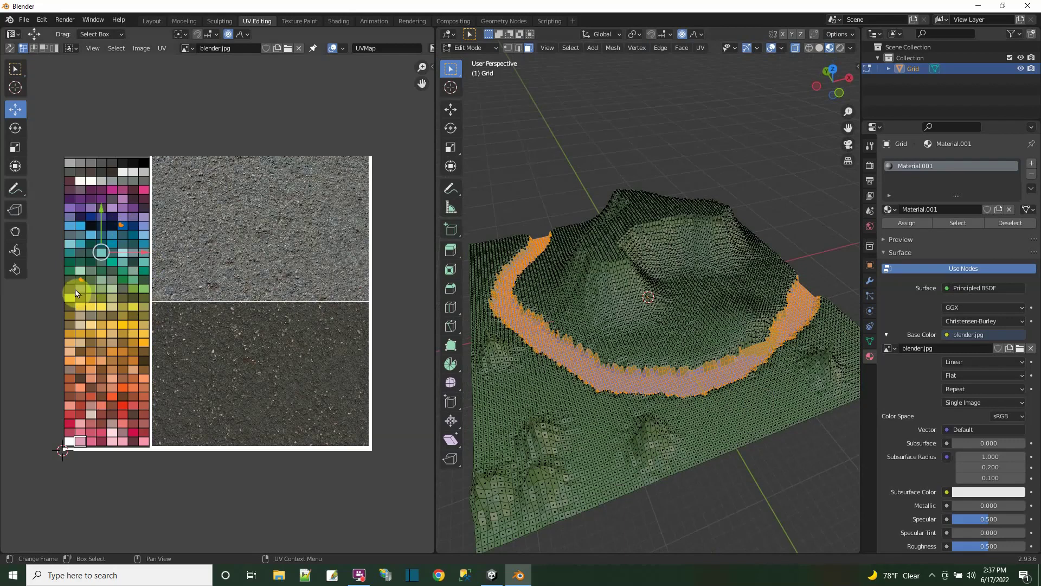
# Step: Box-select those faces' UVs and move them up toward the palette's top swatches
pyautogui.press('b')
pyautogui.moveTo(94, 298); pyautogui.dragTo(95, 297)
pyautogui.press('g')
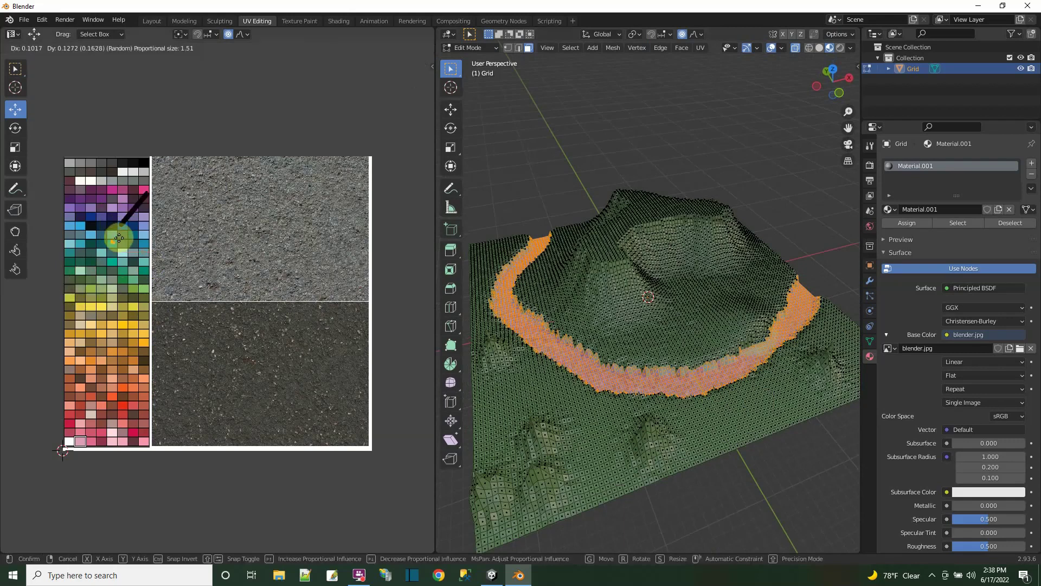
pyautogui.click(119, 237)
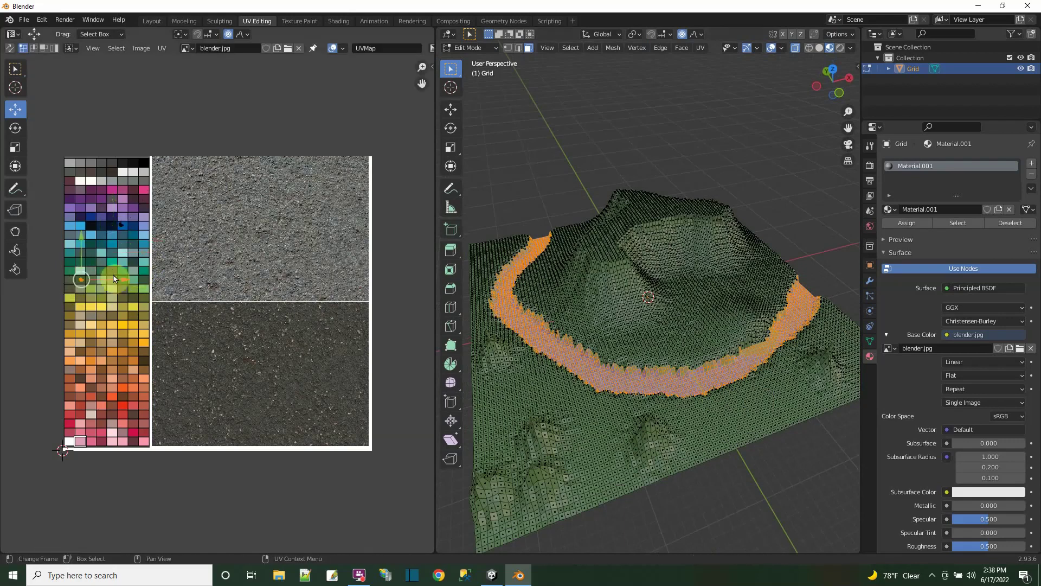
pyautogui.moveTo(85, 274); pyautogui.dragTo(126, 221)
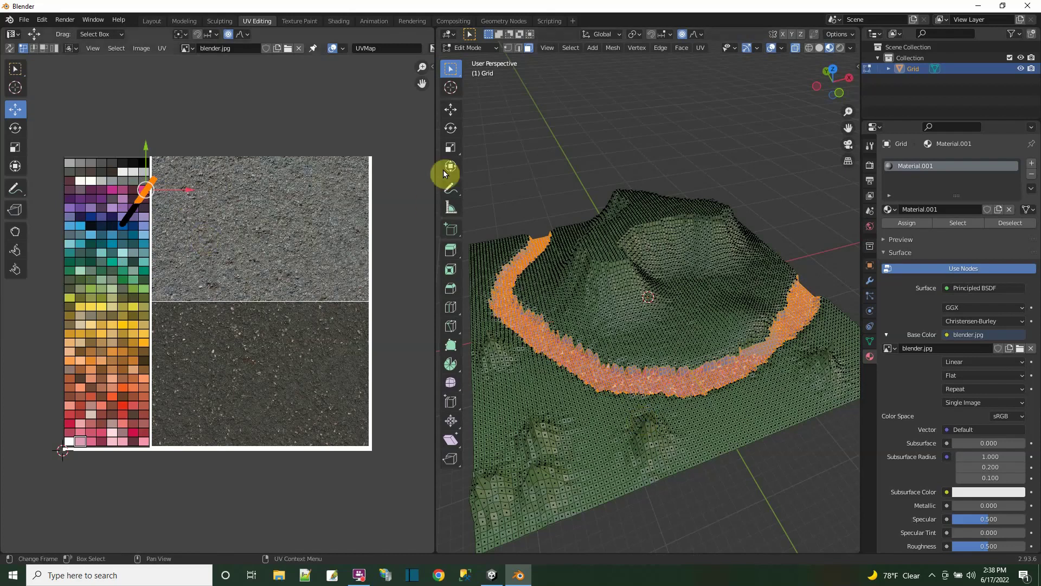
# Step: Lightmap Pack the river-channel UVs, select them all, and scale them down to a small square
pyautogui.click(700, 48)
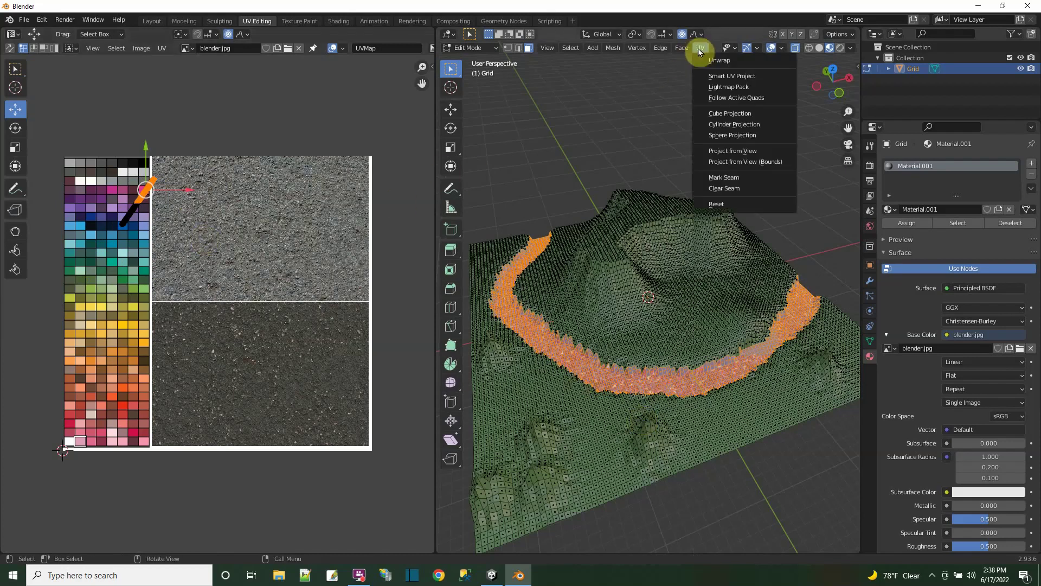
pyautogui.click(722, 87)
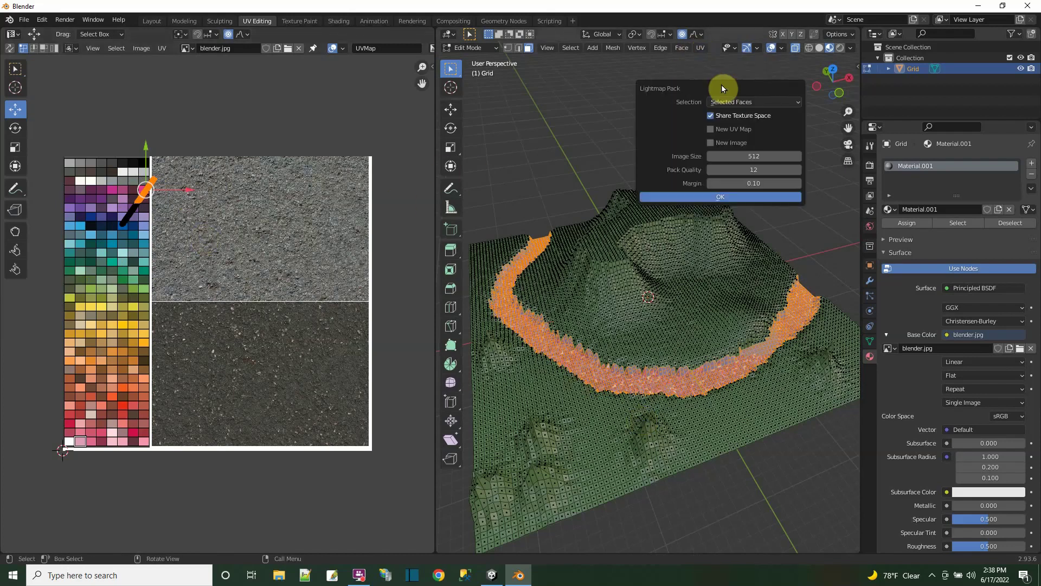
pyautogui.click(722, 200)
pyautogui.press('a')
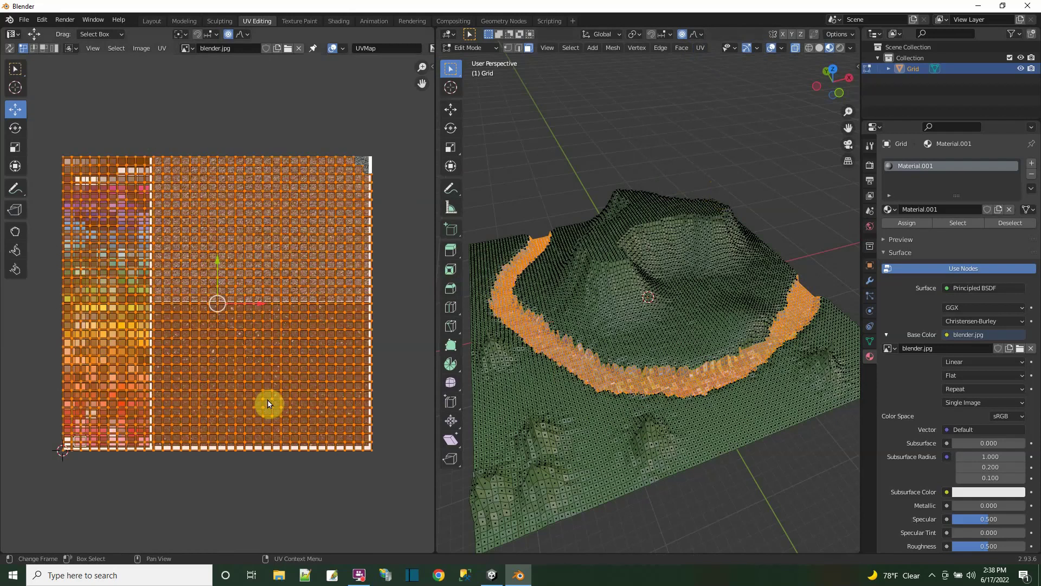
pyautogui.click(15, 148)
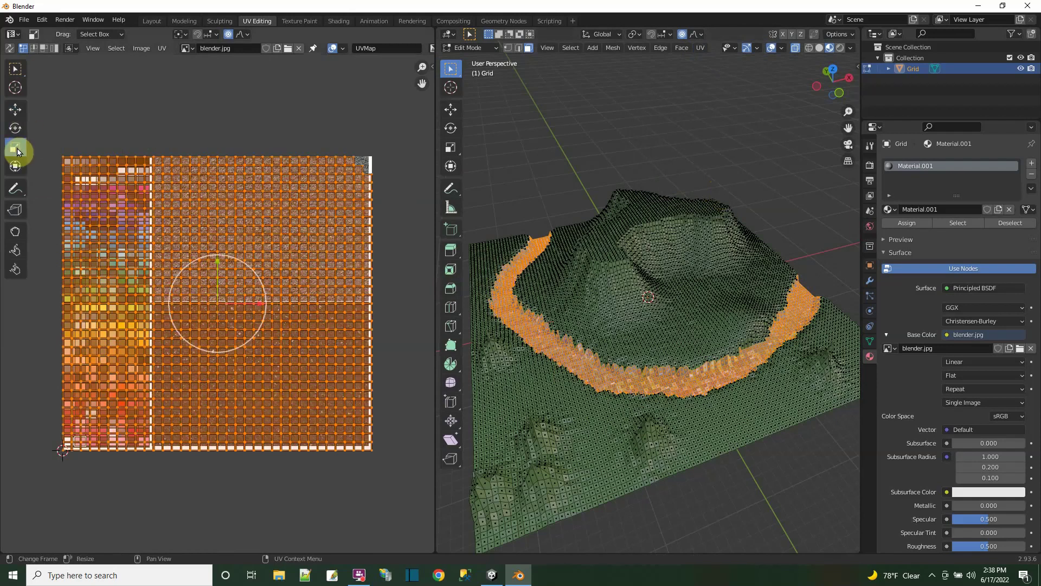
pyautogui.moveTo(186, 268)
pyautogui.mouseDown()
pyautogui.moveTo(217, 301)
pyautogui.moveTo(158, 235)
pyautogui.moveTo(46, 174)
pyautogui.mouseUp()
pyautogui.click(15, 109)
# Step: Move the shrunken UVs onto a blue swatch, then deselect and orbit to view the blue ring
pyautogui.click(215, 300)
pyautogui.click(15, 147)
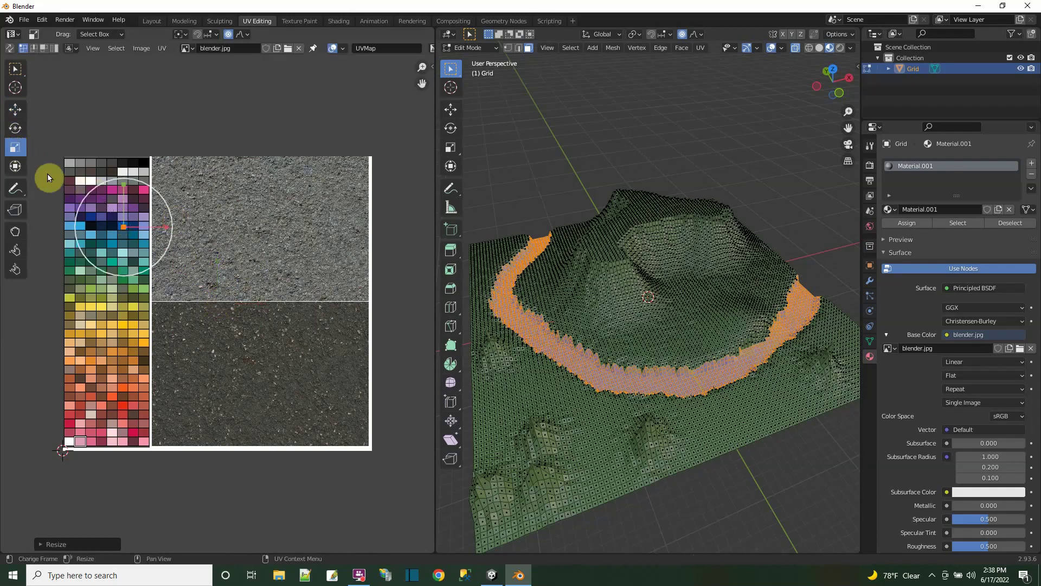
pyautogui.click(17, 115)
pyautogui.scroll(3, 146, 307)
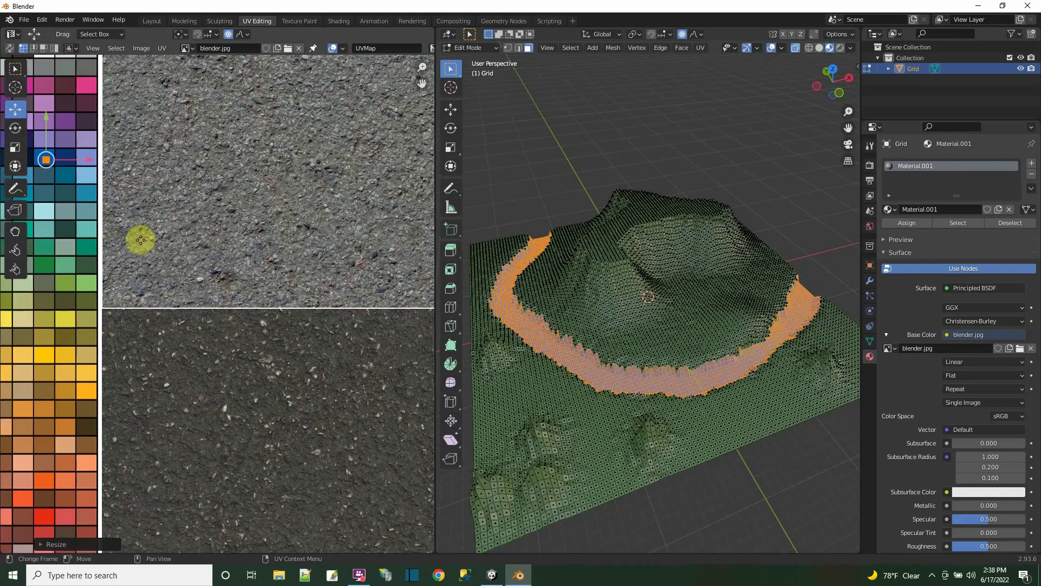
pyautogui.moveTo(131, 215); pyautogui.dragTo(129, 212)
pyautogui.click(573, 355)
pyautogui.scroll(2, 628, 383)
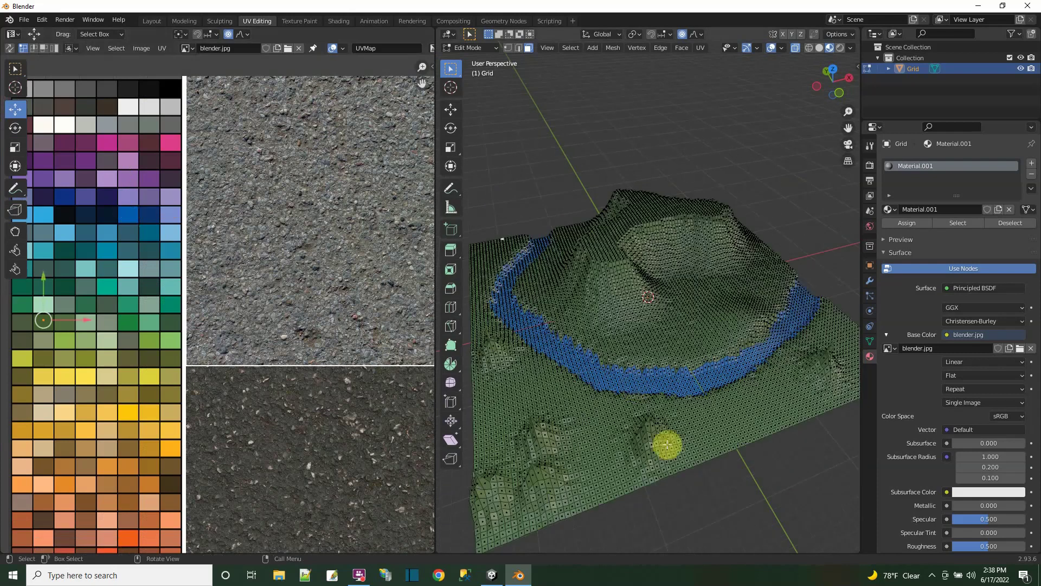
pyautogui.moveTo(714, 458); pyautogui.dragTo(717, 413, button='middle')
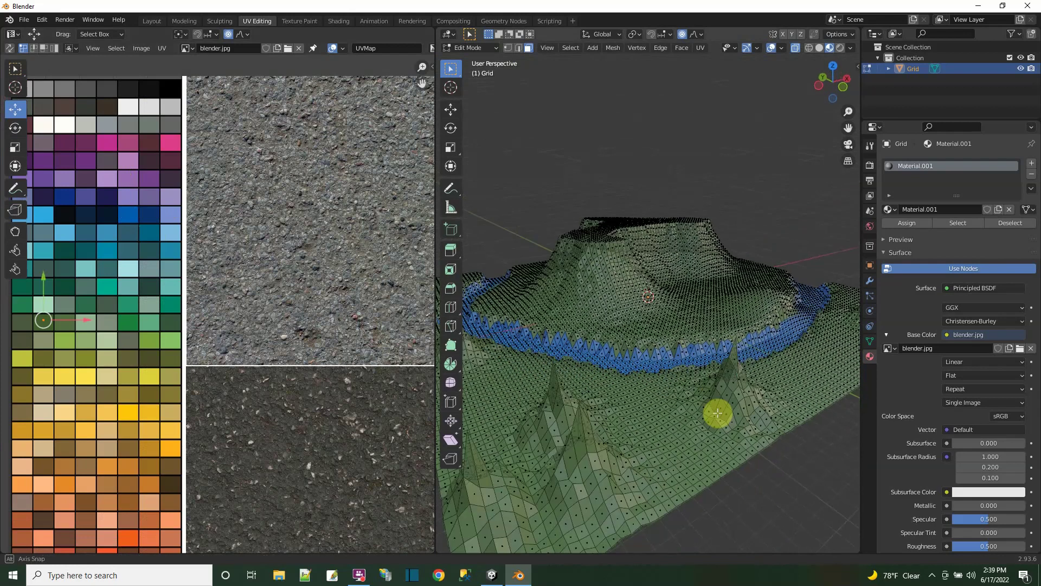
# Step: In front view, frame and select the three spiky peaks on the left
pyautogui.click(844, 87)
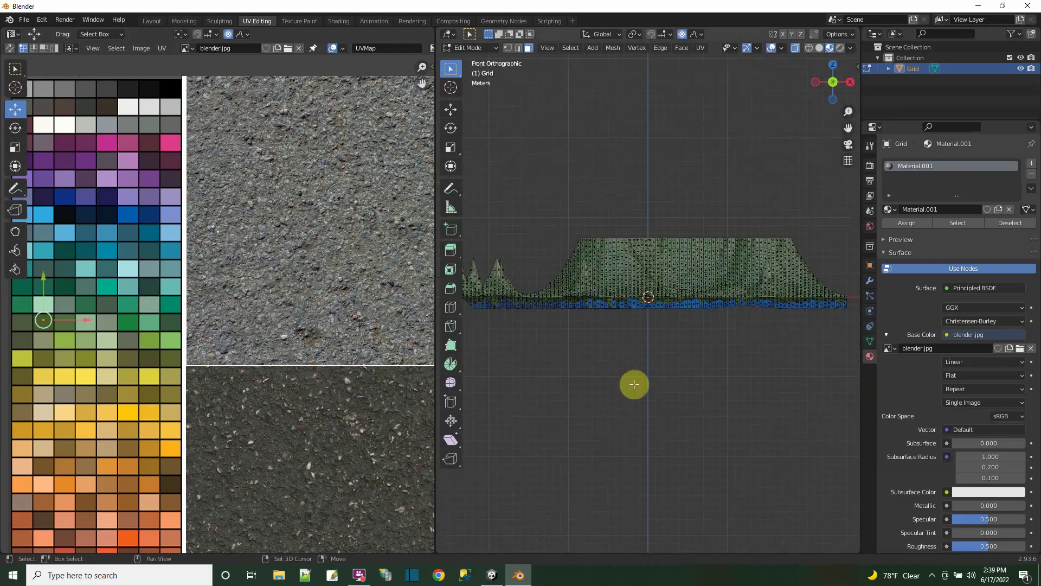
pyautogui.keyDown('shift'); pyautogui.moveTo(634, 384); pyautogui.dragTo(755, 414, button='middle'); pyautogui.keyUp('shift')
pyautogui.scroll(4, 613, 349)
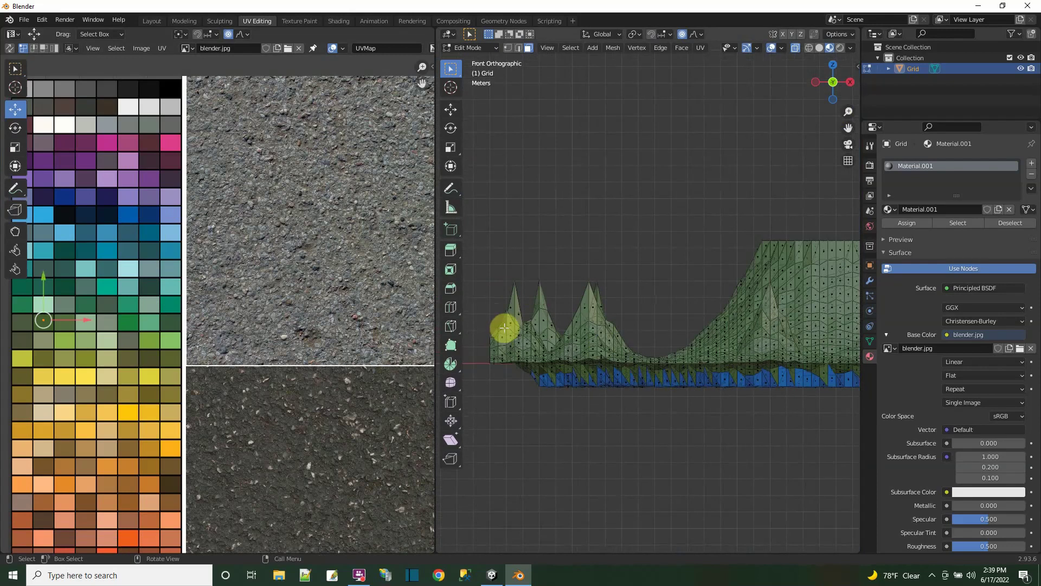
pyautogui.moveTo(480, 280); pyautogui.dragTo(636, 350)
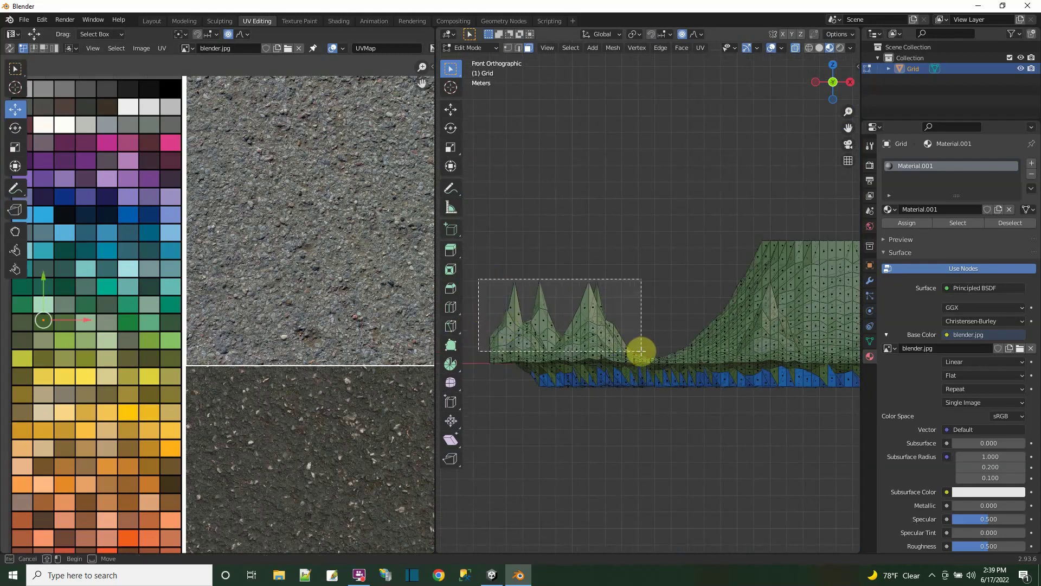
pyautogui.moveTo(641, 351); pyautogui.dragTo(640, 351)
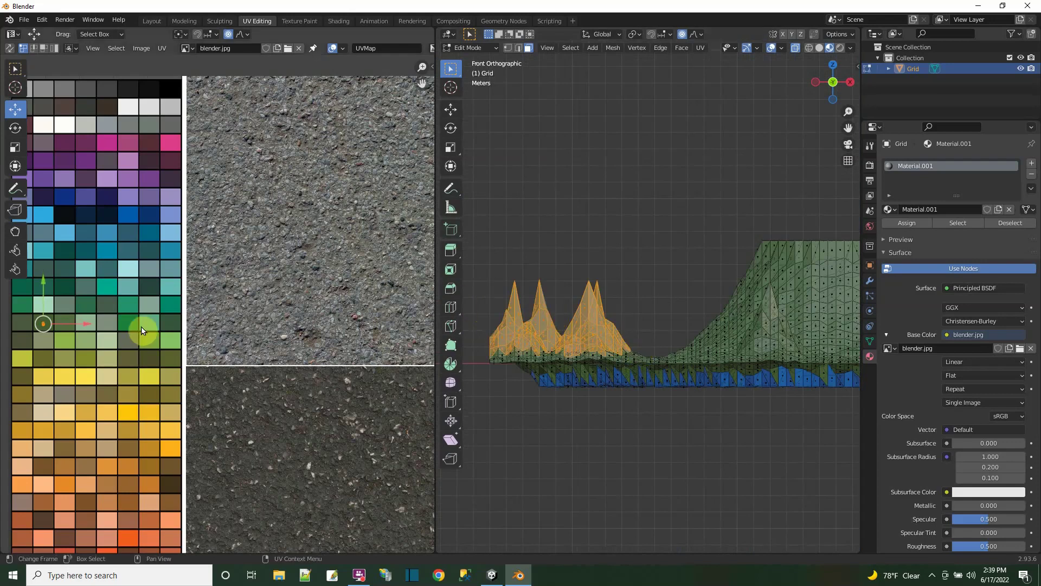
pyautogui.scroll(-2, 65, 360)
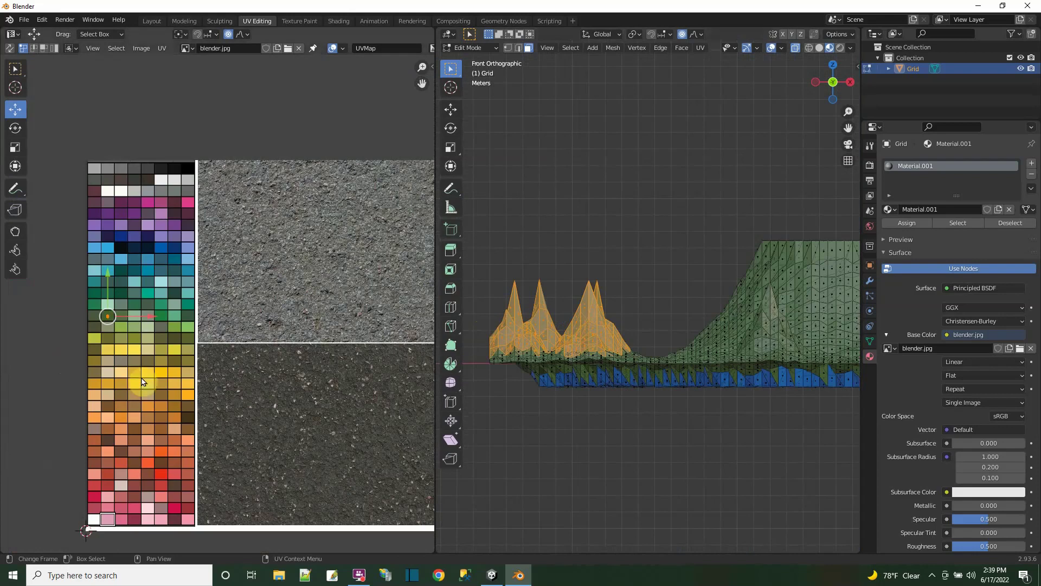
# Step: Move the peaks' UVs onto a yellow-tan palette square and clear the selection
pyautogui.moveTo(108, 315)
pyautogui.mouseDown()
pyautogui.moveTo(135, 358)
pyautogui.moveTo(117, 393)
pyautogui.moveTo(194, 384)
pyautogui.moveTo(112, 395)
pyautogui.moveTo(149, 394)
pyautogui.moveTo(131, 387)
pyautogui.moveTo(140, 399)
pyautogui.mouseUp()
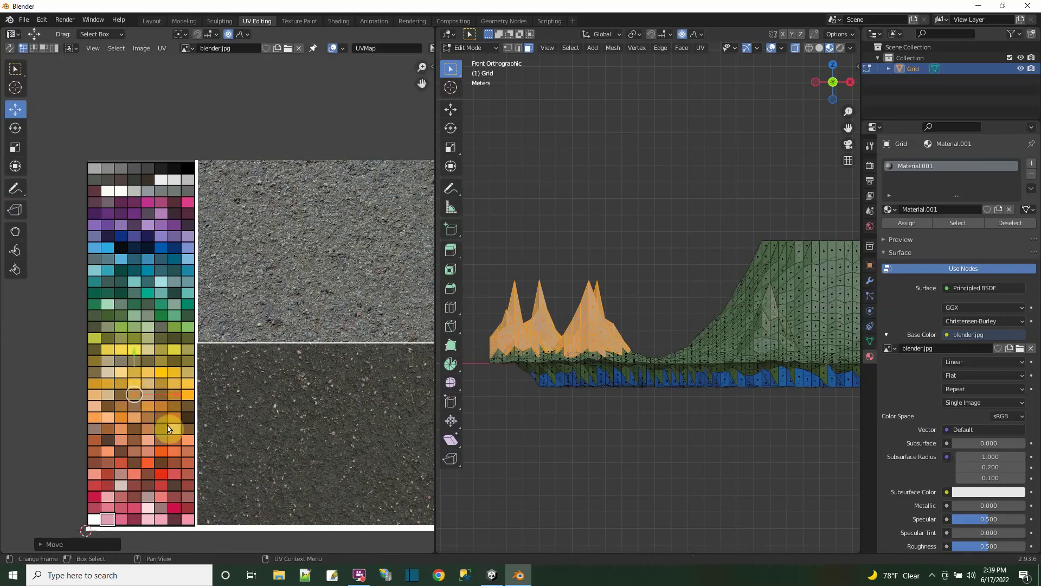
pyautogui.scroll(4, 170, 430)
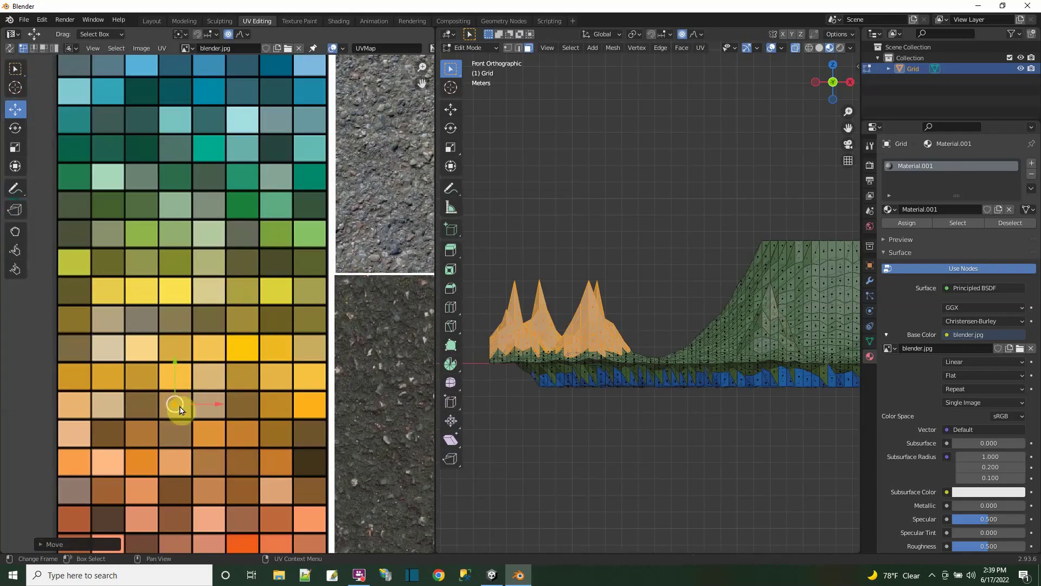
pyautogui.scroll(-2, 640, 432)
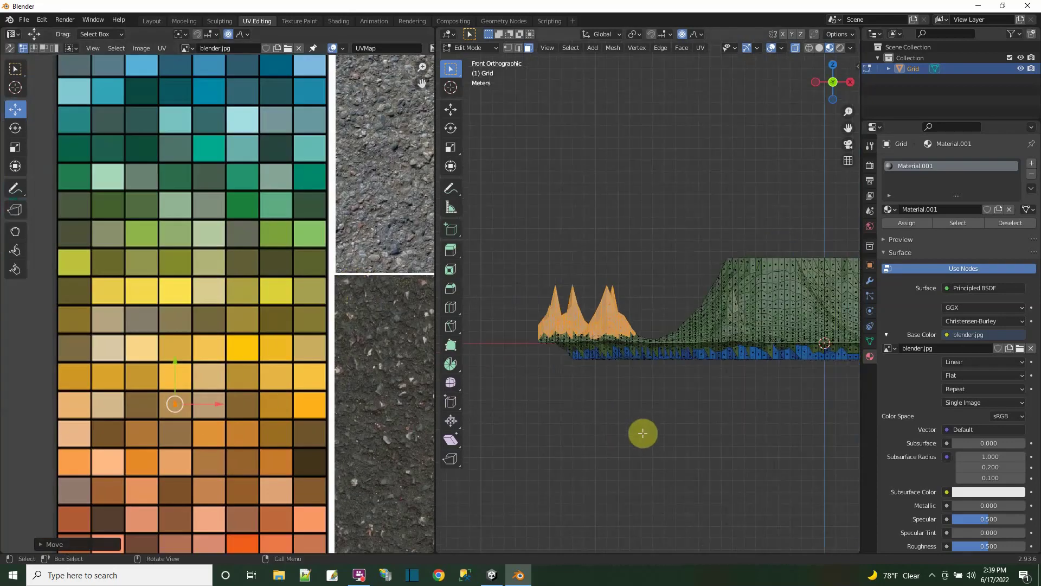
pyautogui.click(642, 433)
# Step: Box-select the peaks and move their UVs up onto a paler swatch for snow-white tips
pyautogui.moveTo(516, 278); pyautogui.dragTo(632, 307)
pyautogui.scroll(-2, 254, 383)
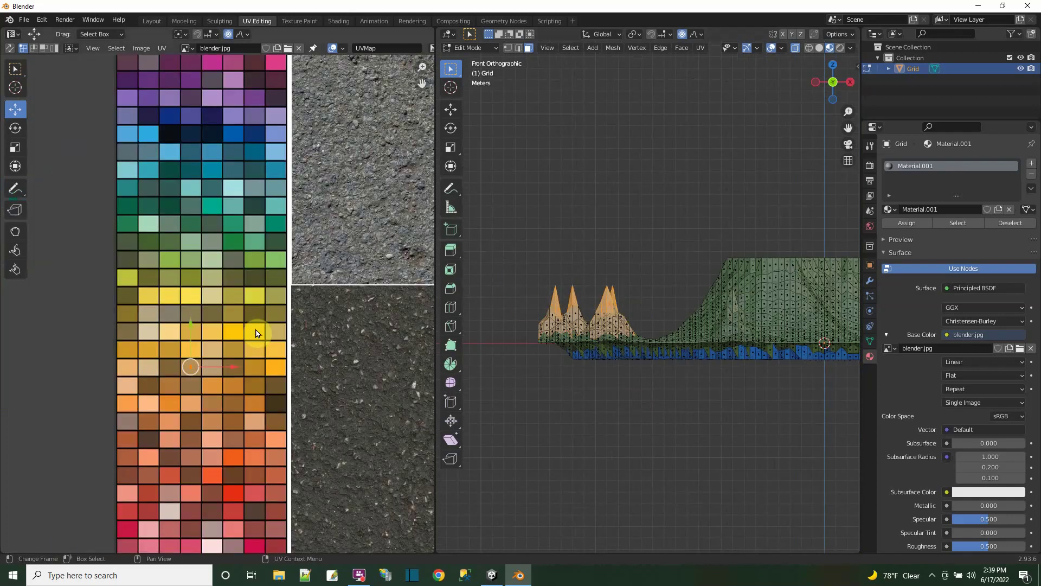
pyautogui.moveTo(251, 214); pyautogui.dragTo(195, 374, button='middle')
pyautogui.moveTo(152, 482); pyautogui.dragTo(203, 142)
pyautogui.click(645, 426)
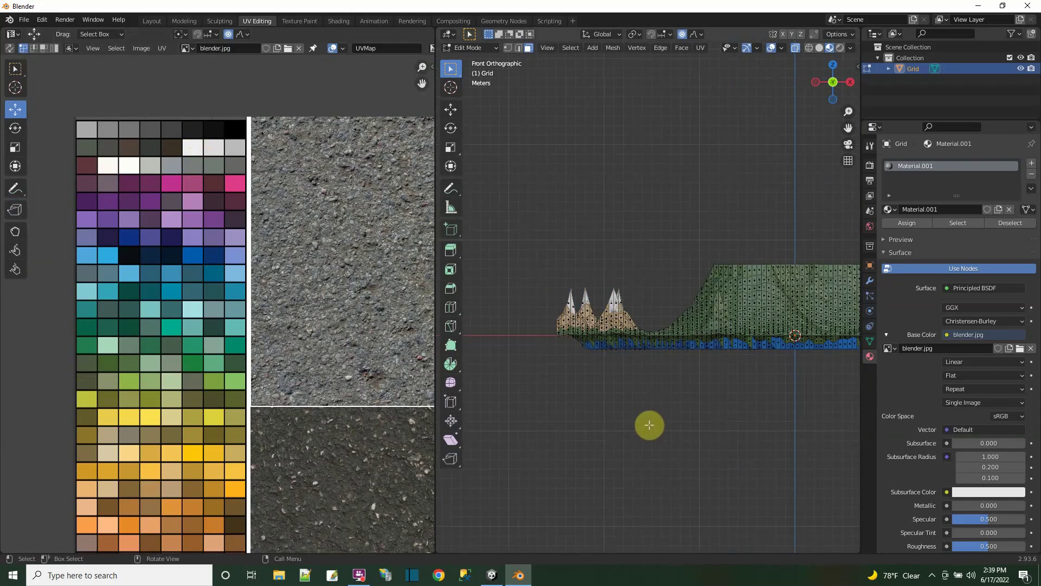
pyautogui.moveTo(649, 424); pyautogui.dragTo(764, 287, button='middle')
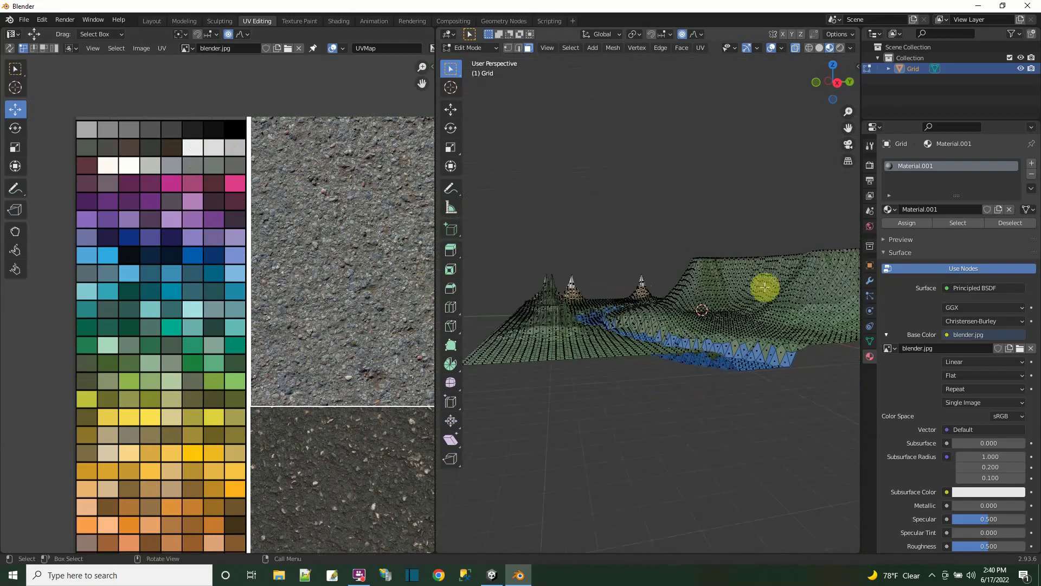
# Step: Switch to a right orthographic view and box-select the two spikes at the terrain's left end
pyautogui.click(837, 83)
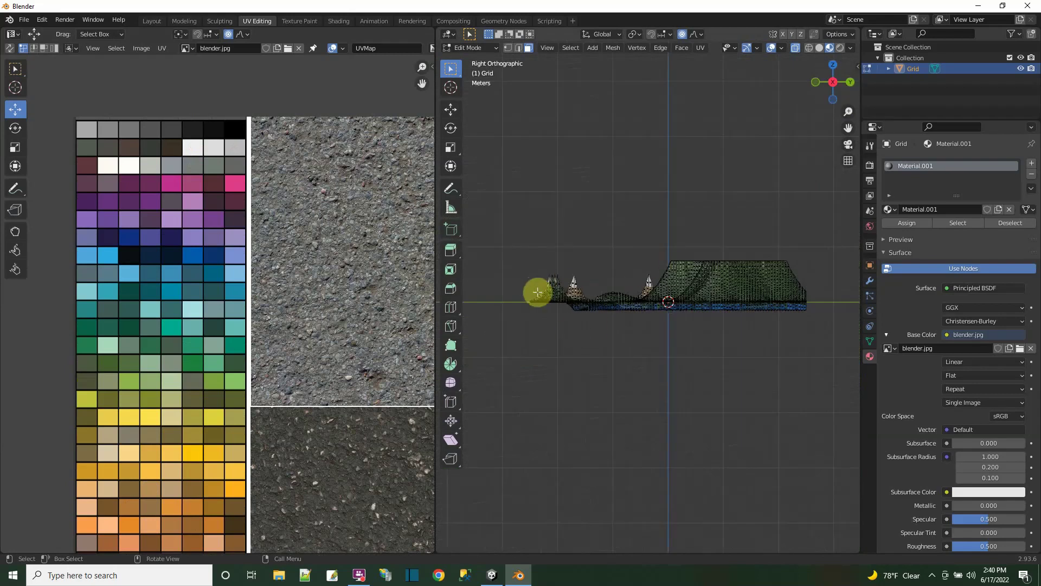
pyautogui.moveTo(514, 268); pyautogui.dragTo(569, 297)
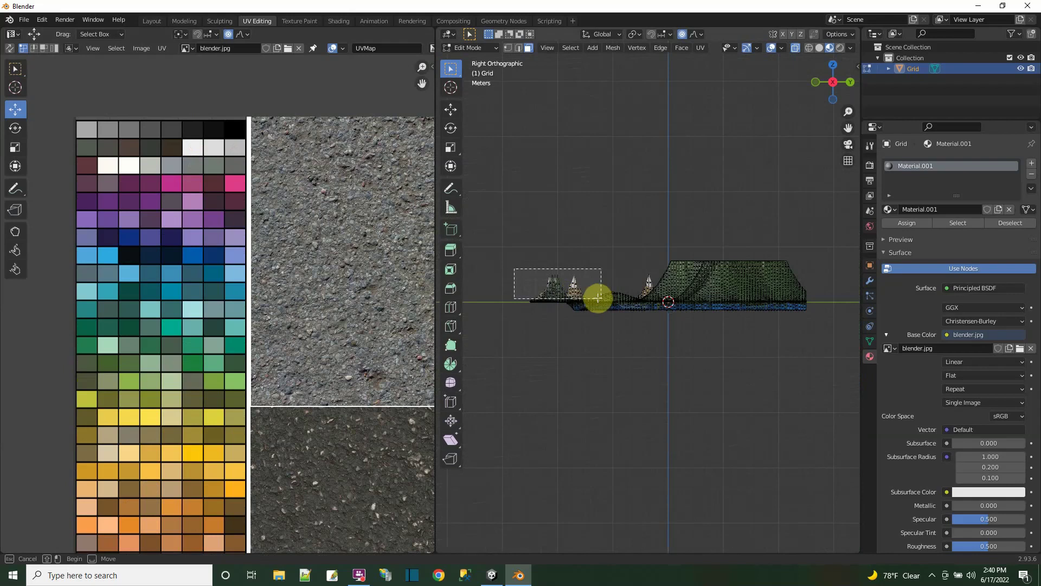
pyautogui.moveTo(592, 298); pyautogui.dragTo(594, 298)
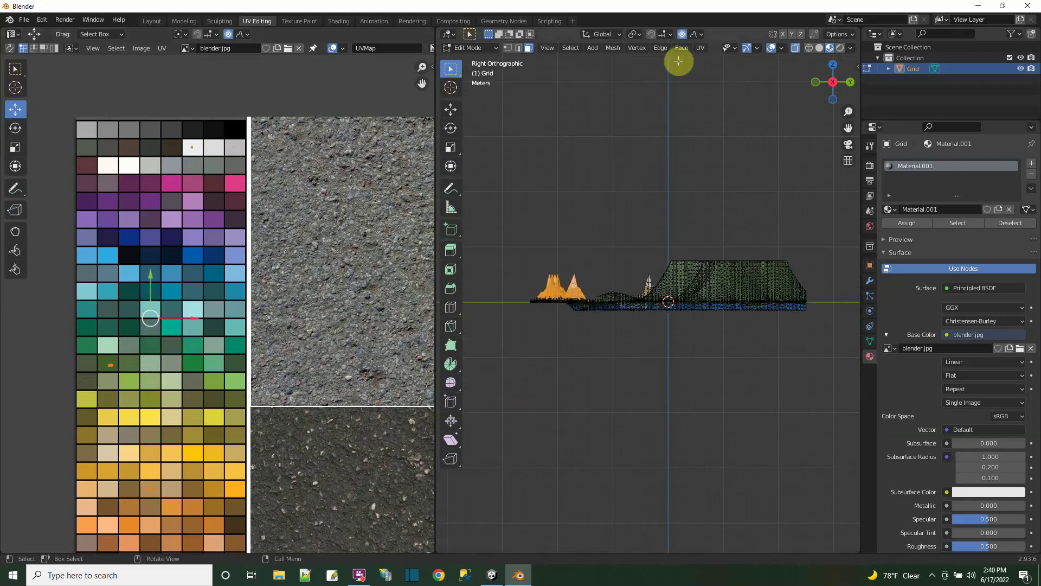
pyautogui.scroll(-2, 128, 439)
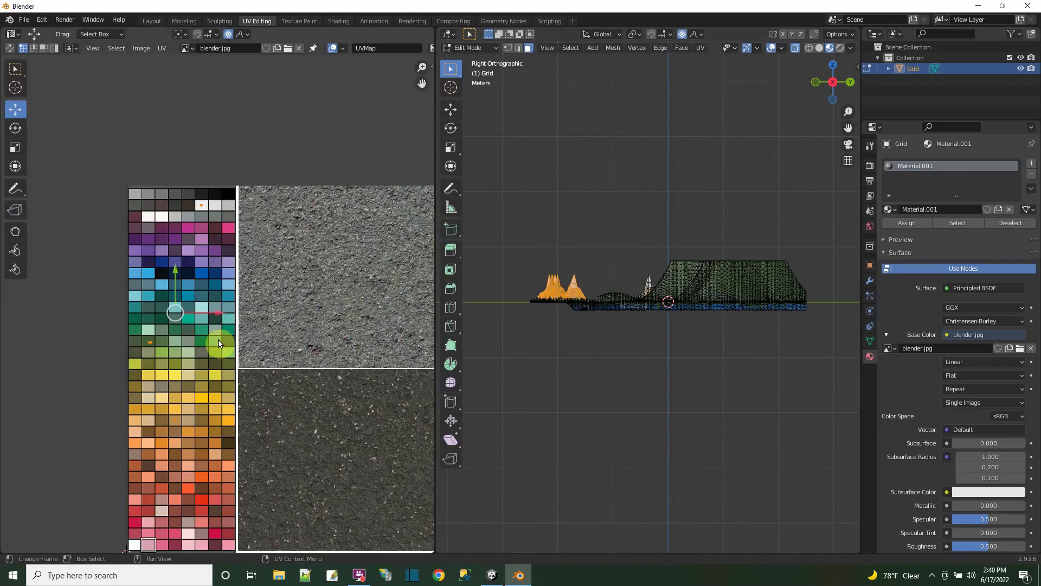
# Step: Lightmap-pack the spikes' UVs and scale them down to a tiny island for a pale swatch
pyautogui.click(701, 48)
pyautogui.click(727, 86)
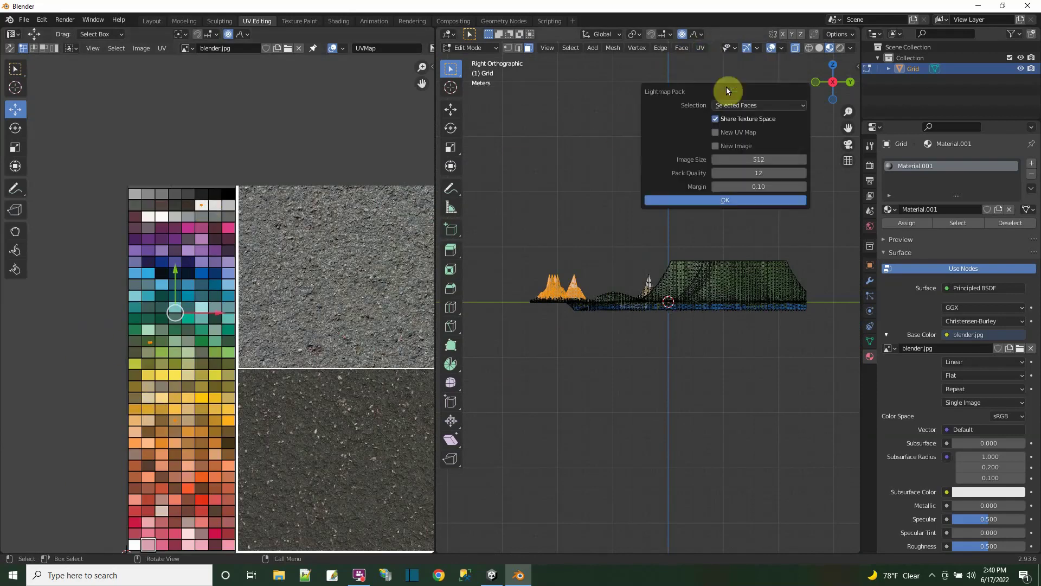
pyautogui.click(727, 201)
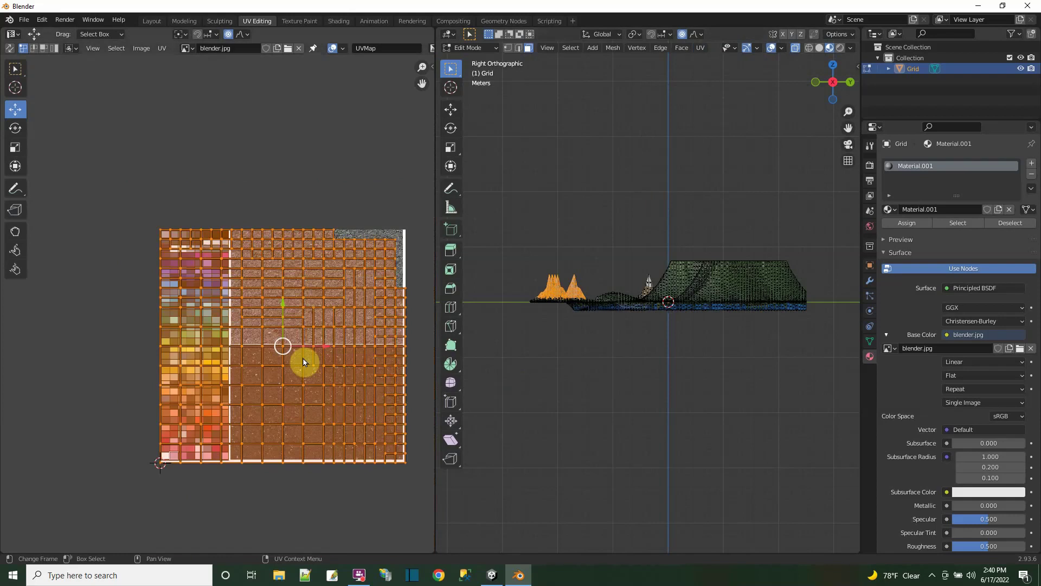
pyautogui.click(15, 156)
pyautogui.moveTo(249, 309); pyautogui.dragTo(193, 438)
pyautogui.scroll(3, 64, 83)
pyautogui.click(15, 110)
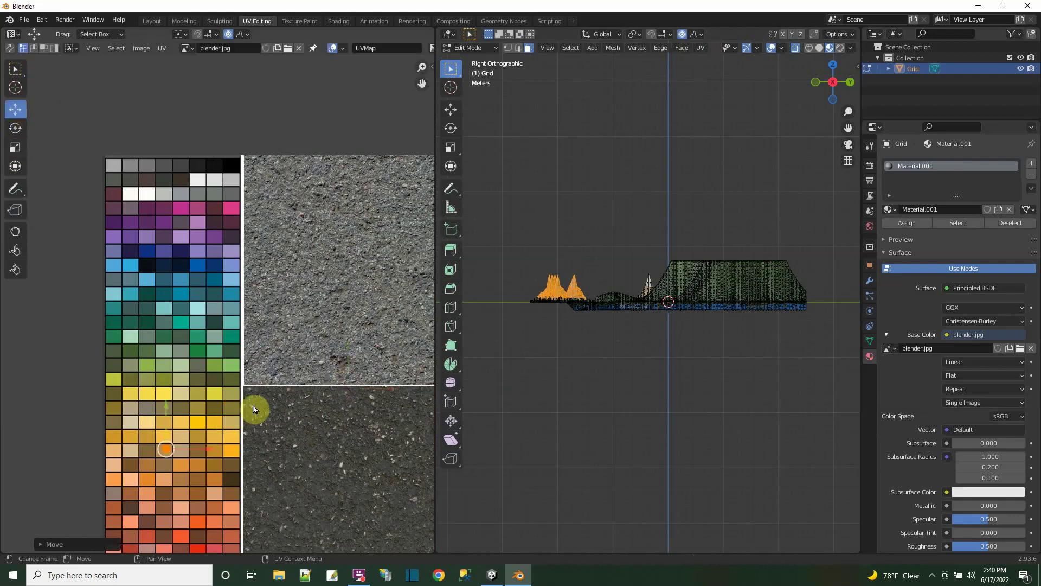
# Step: Reselect the peaks, then deselect and orbit over the river terrain to check their pale colour
pyautogui.click(558, 305)
pyautogui.moveTo(534, 270); pyautogui.dragTo(579, 283)
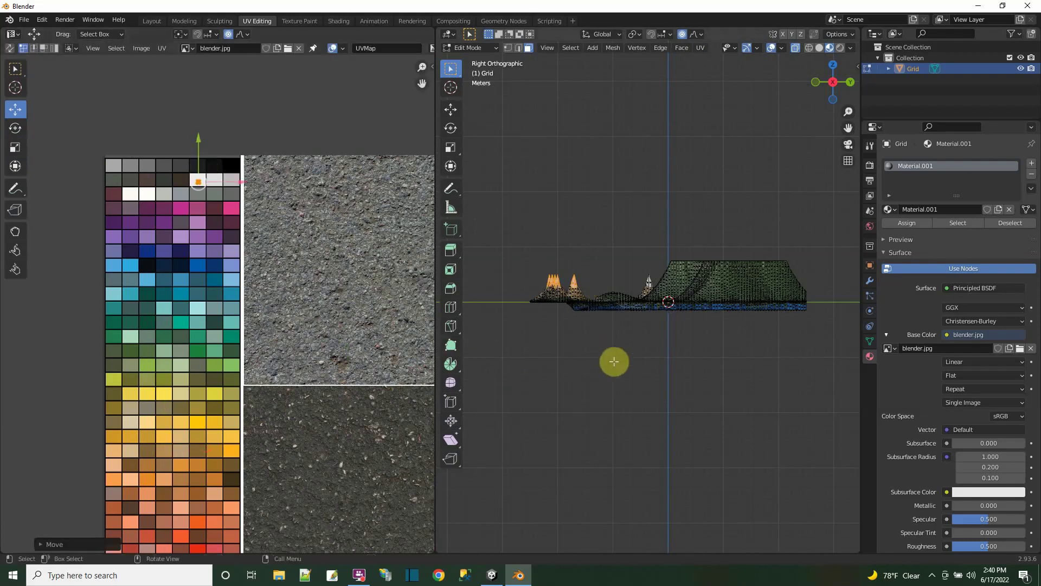
pyautogui.click(615, 365)
pyautogui.scroll(-1, 615, 365)
pyautogui.moveTo(615, 365); pyautogui.dragTo(669, 383, button='middle')
pyautogui.scroll(3, 783, 379)
pyautogui.moveTo(783, 379); pyautogui.dragTo(749, 363, button='middle')
pyautogui.scroll(3, 749, 362)
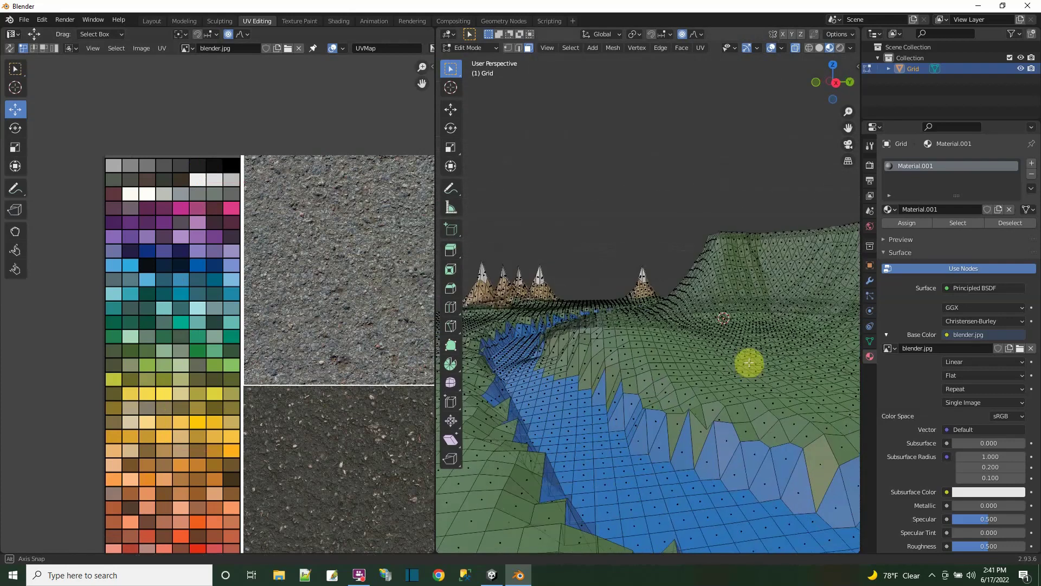
pyautogui.scroll(-6, 749, 363)
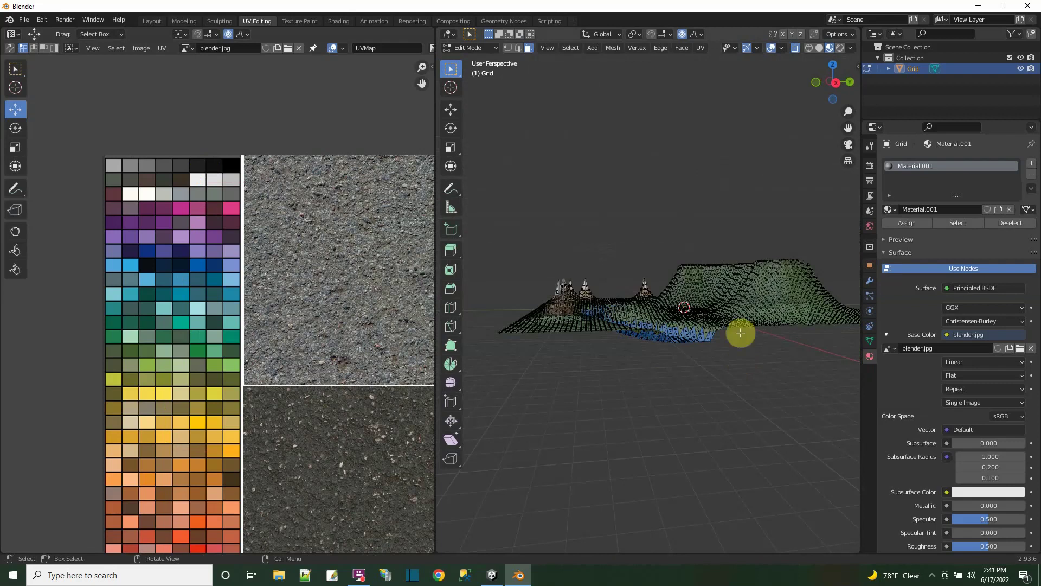
# Step: Switch to a left orthographic view, frame the terrain, and box-select the plateau's flat top
pyautogui.click(836, 85)
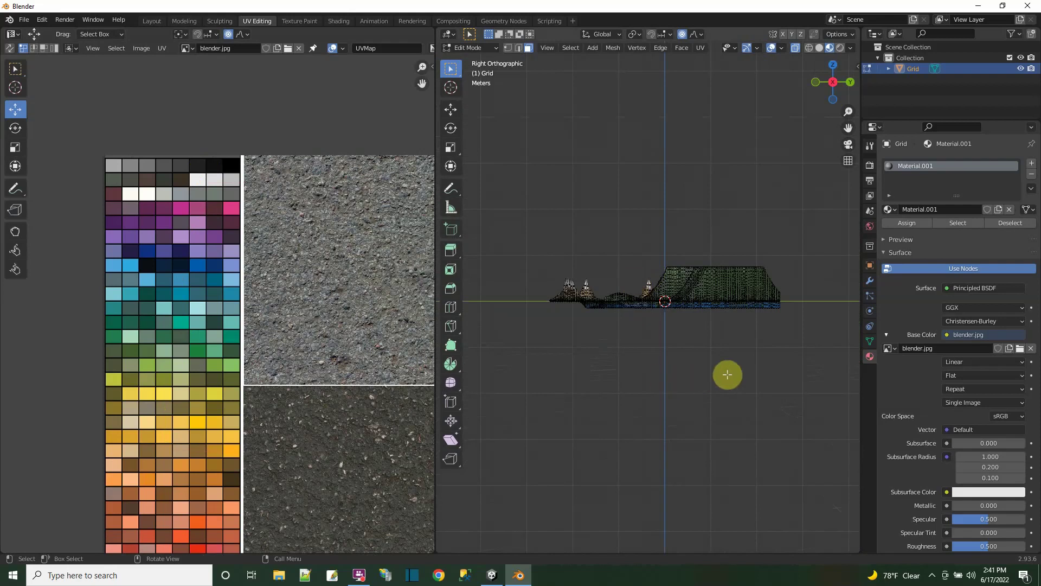
pyautogui.moveTo(727, 372); pyautogui.dragTo(563, 379, button='middle')
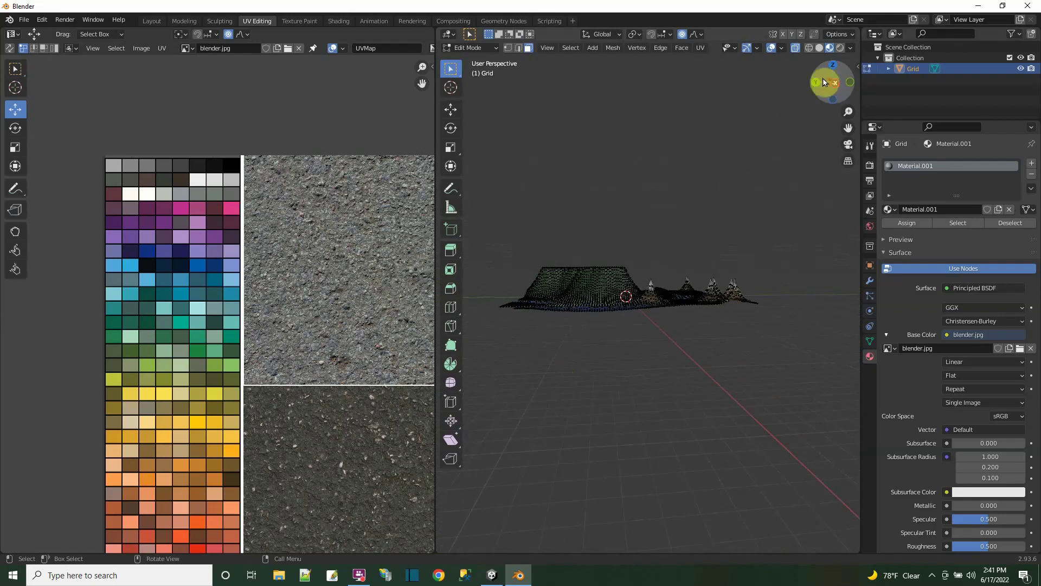
pyautogui.click(836, 87)
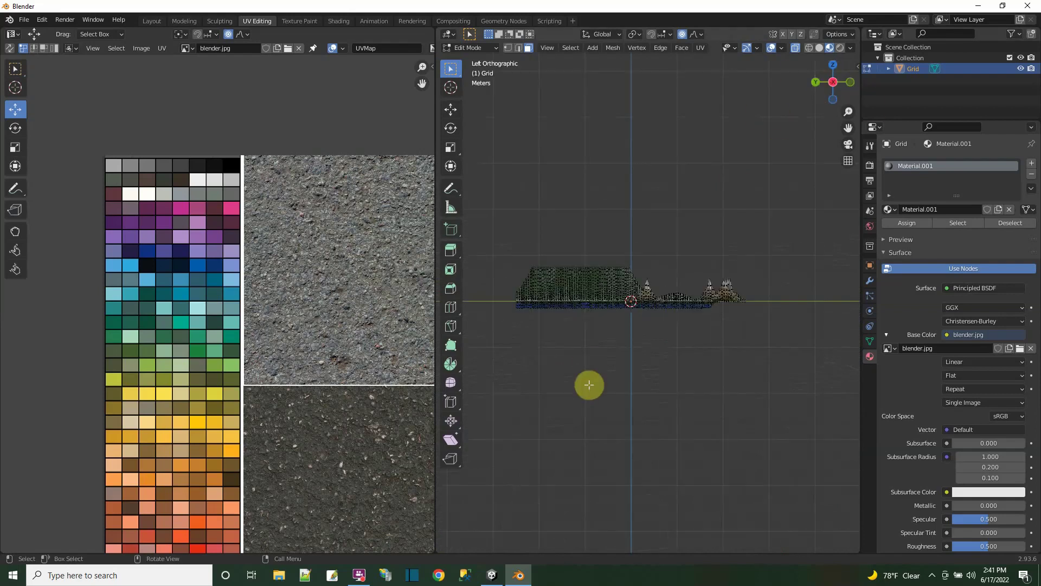
pyautogui.scroll(3, 588, 385)
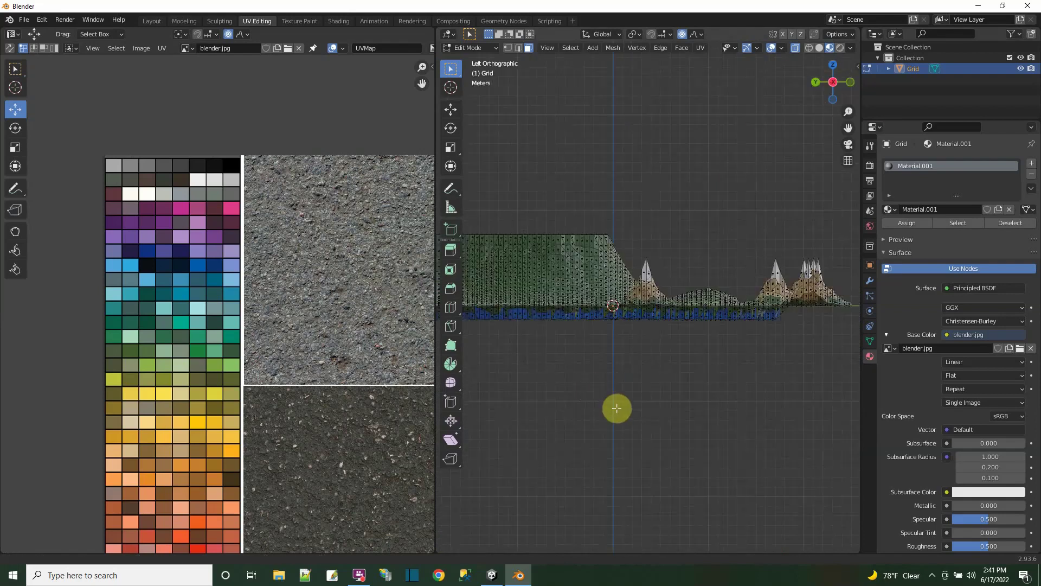
pyautogui.keyDown('shift'); pyautogui.moveTo(615, 408); pyautogui.dragTo(680, 450, button='middle'); pyautogui.keyUp('shift')
pyautogui.scroll(-2, 653, 456)
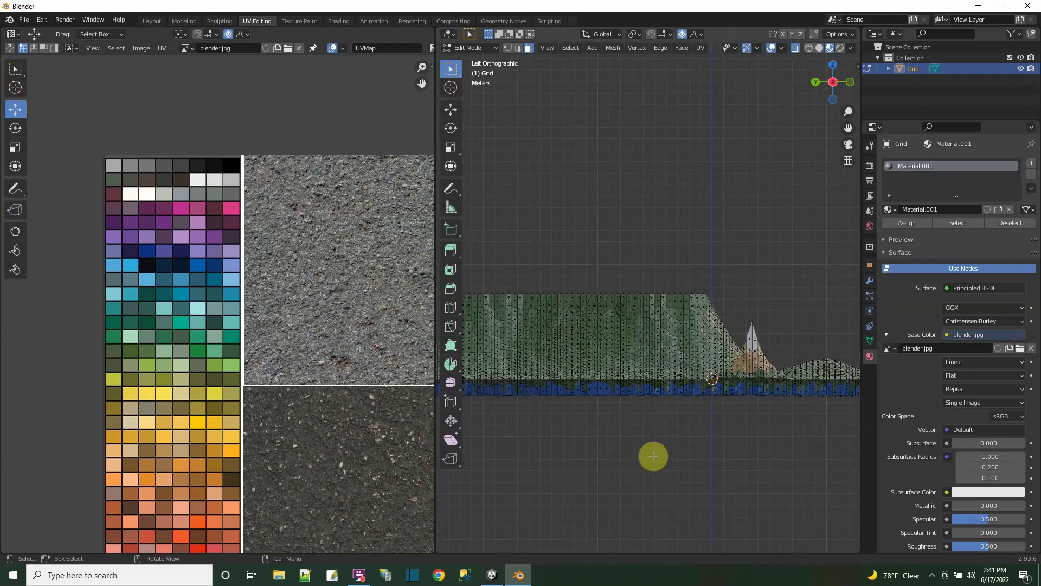
pyautogui.moveTo(476, 272); pyautogui.dragTo(714, 343)
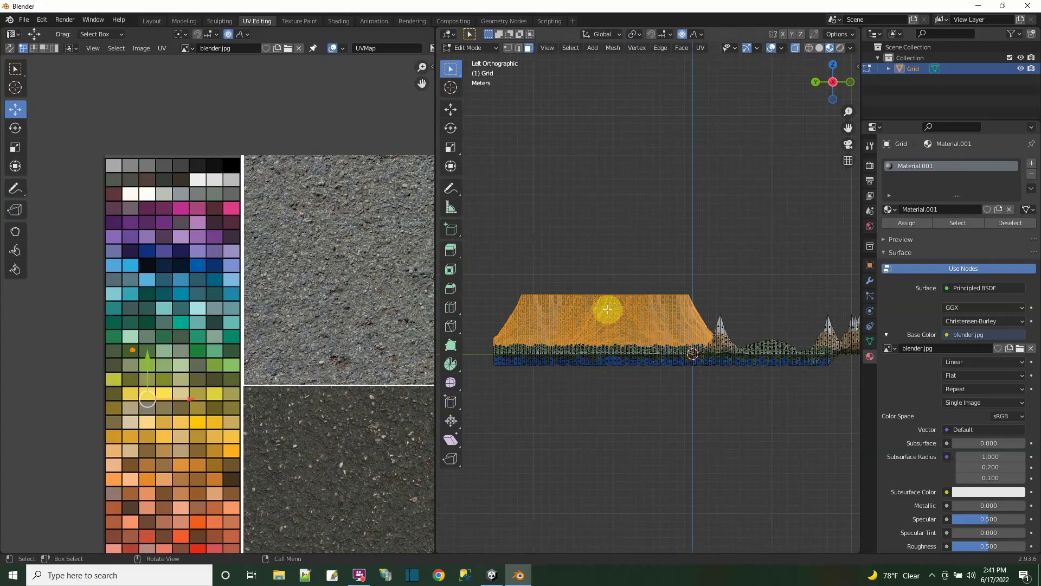
pyautogui.scroll(-1, 191, 420)
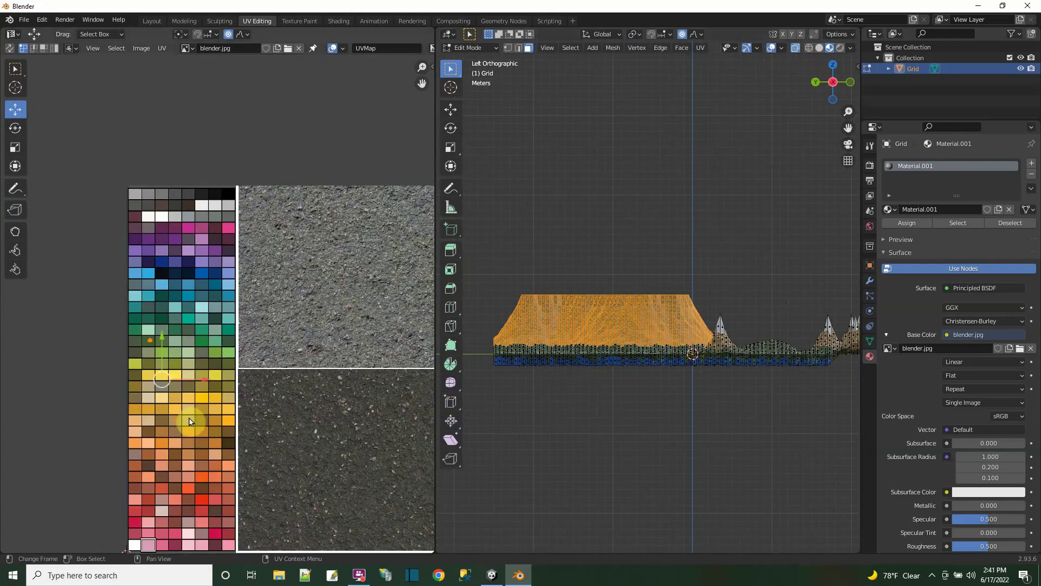
# Step: Lightmap-pack the plateau UVs, shrink them to a tiny square, and place it on an orange-brown swatch
pyautogui.click(700, 49)
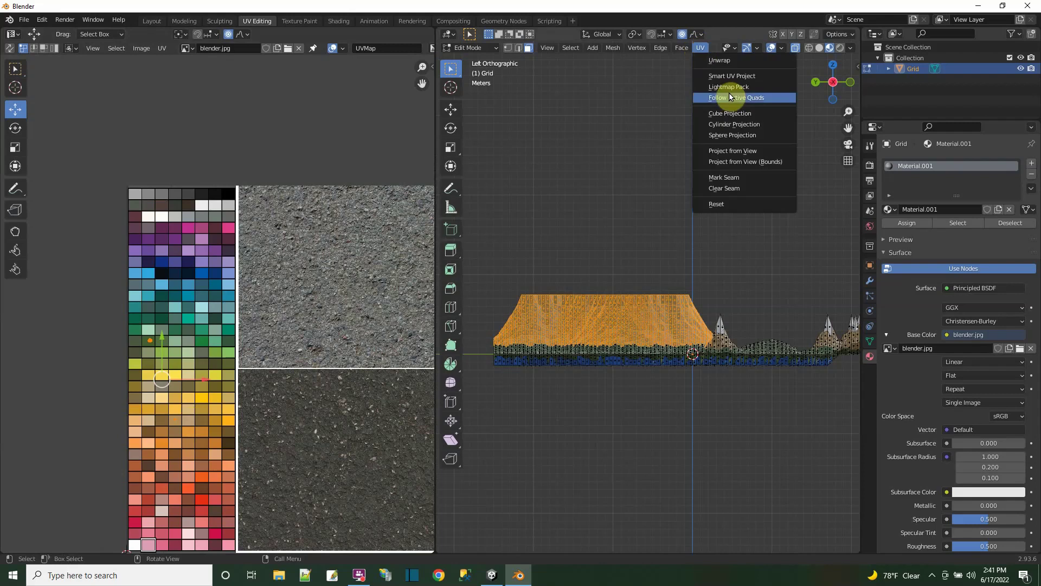
pyautogui.click(729, 91)
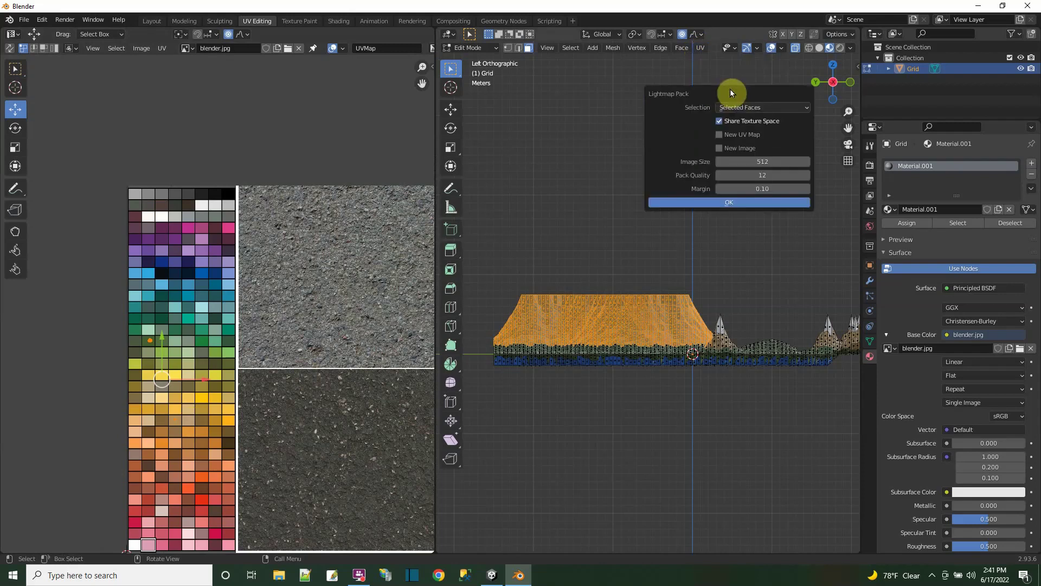
pyautogui.click(704, 203)
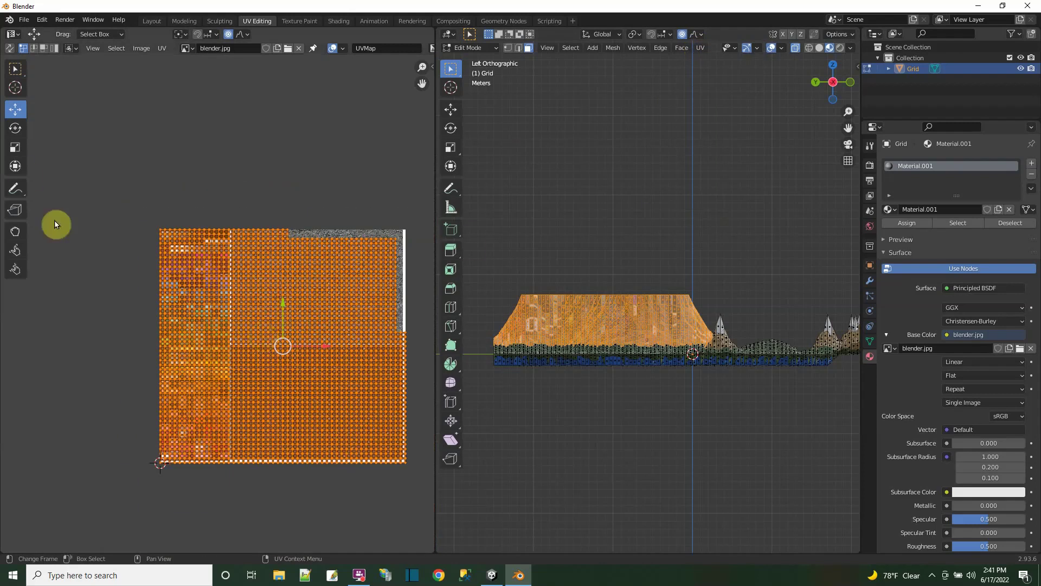
pyautogui.click(14, 148)
pyautogui.moveTo(249, 313)
pyautogui.mouseDown()
pyautogui.moveTo(277, 345)
pyautogui.moveTo(262, 306)
pyautogui.moveTo(274, 326)
pyautogui.moveTo(251, 309)
pyautogui.mouseUp()
pyautogui.click(15, 109)
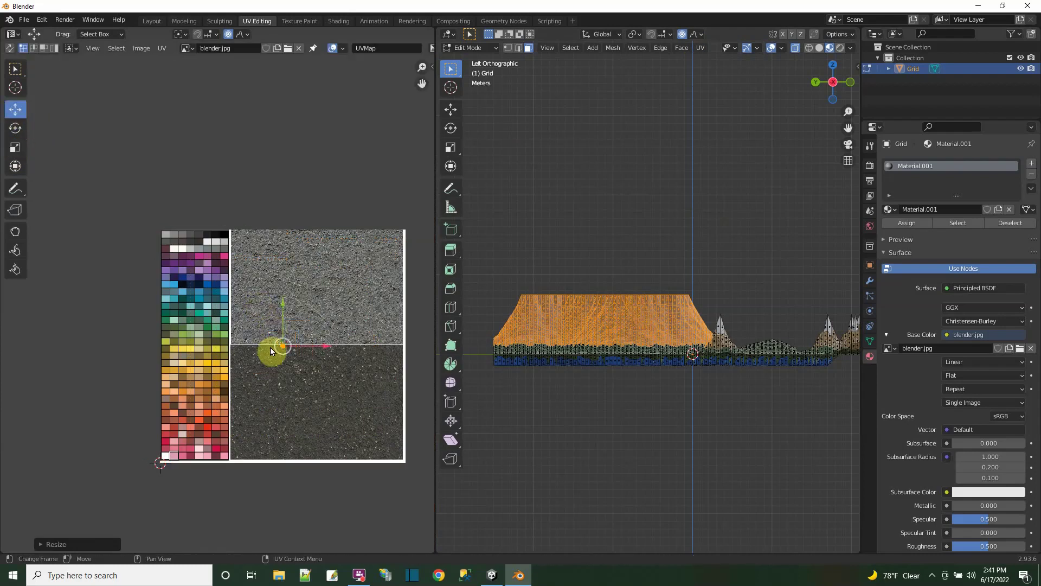
pyautogui.moveTo(283, 345); pyautogui.dragTo(206, 386)
pyautogui.scroll(5, 206, 386)
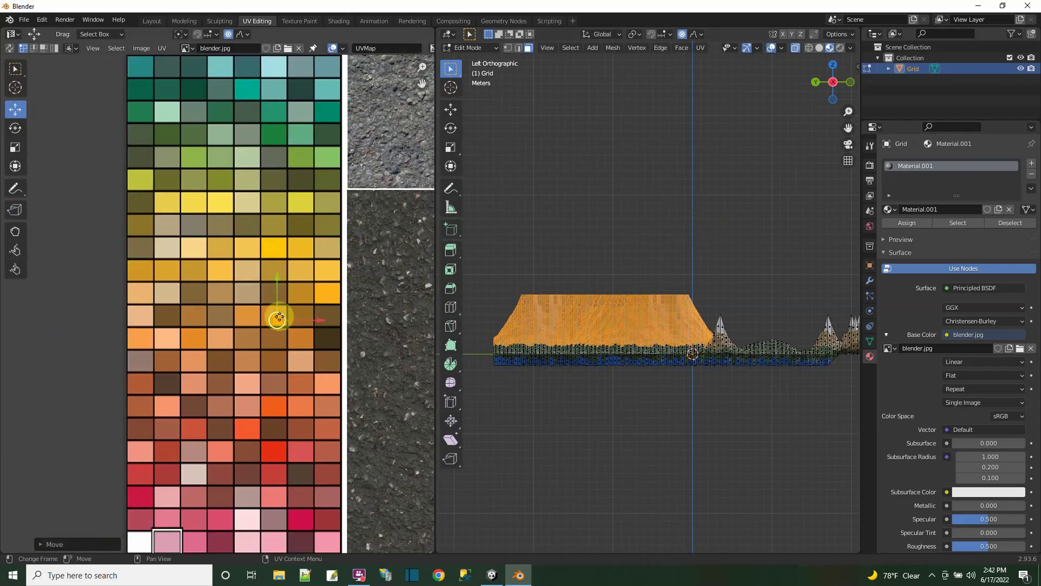
pyautogui.moveTo(275, 316); pyautogui.dragTo(305, 376)
# Step: Reselect the plateau top and move its UV island up onto a light grey swatch, then orbit
pyautogui.scroll(1, 615, 401)
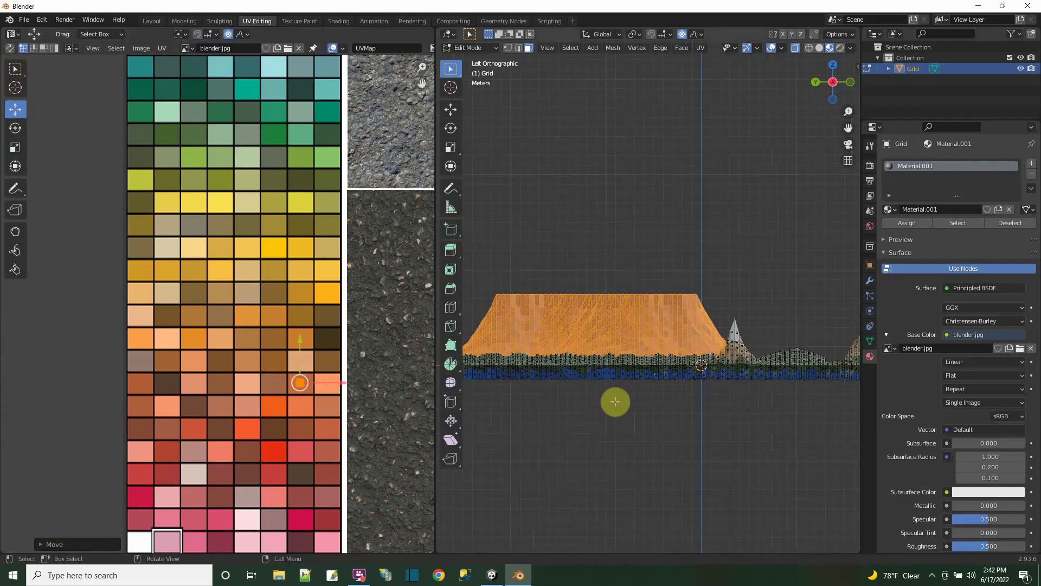
pyautogui.click(618, 412)
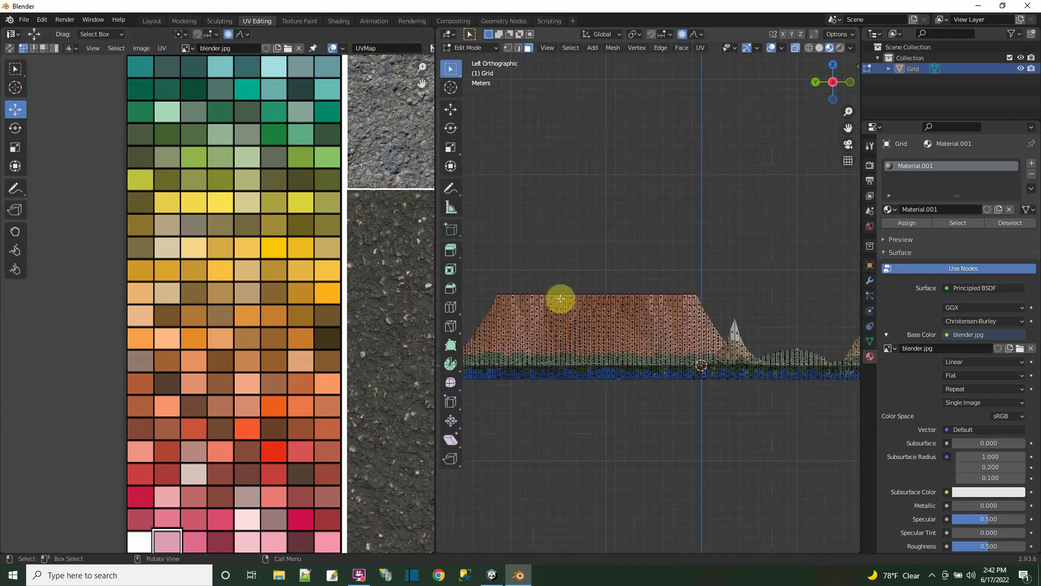
pyautogui.moveTo(477, 285); pyautogui.dragTo(709, 298)
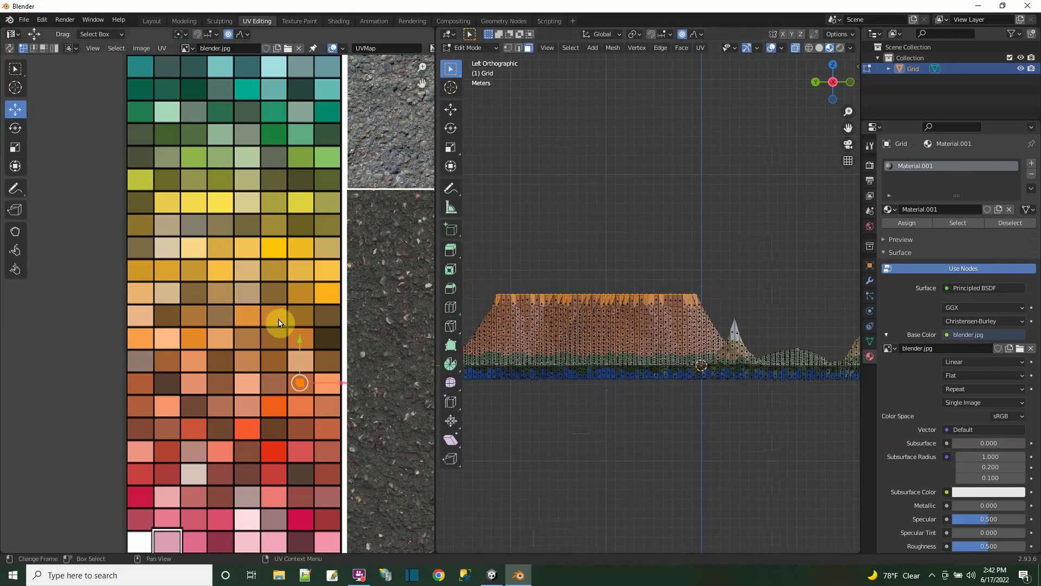
pyautogui.scroll(3, 279, 321)
pyautogui.scroll(-5, 275, 360)
pyautogui.moveTo(261, 255); pyautogui.dragTo(243, 423, button='middle')
pyautogui.moveTo(227, 468); pyautogui.dragTo(213, 145)
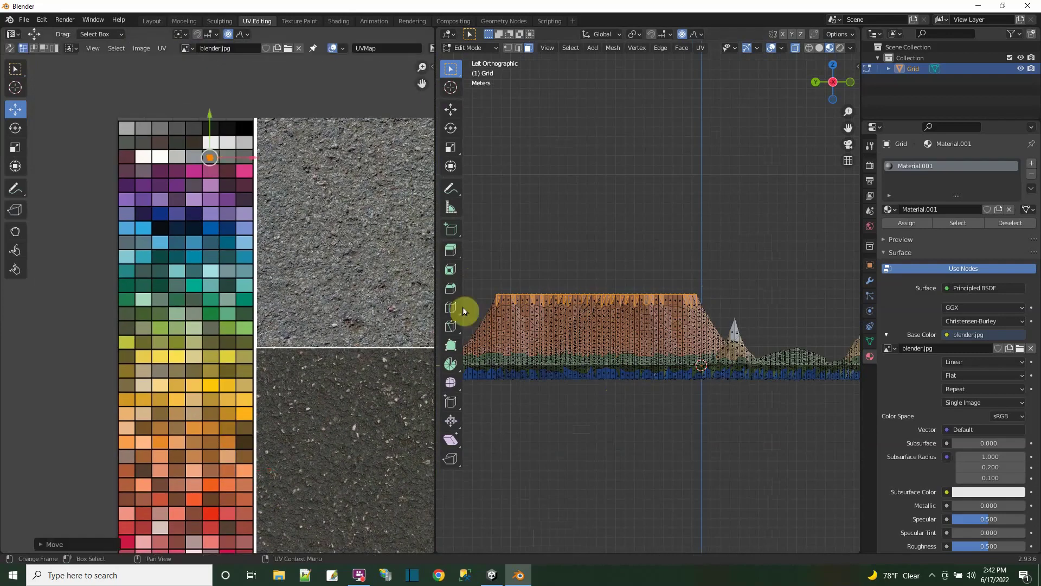
pyautogui.moveTo(611, 441); pyautogui.dragTo(590, 433, button='middle')
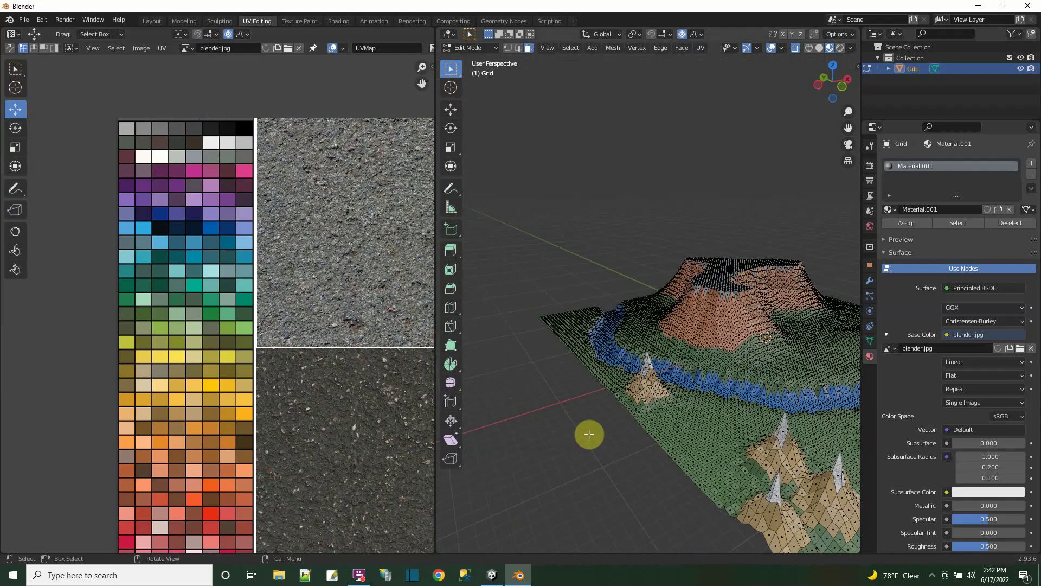
pyautogui.moveTo(651, 454); pyautogui.dragTo(653, 456, button='middle')
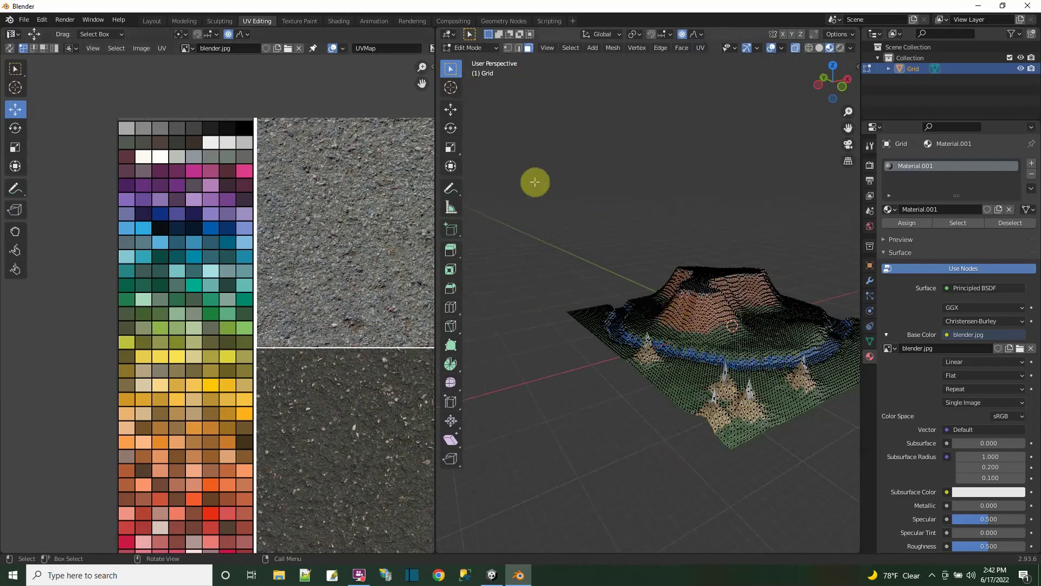
# Step: In the Modeling workspace, turn on Material Preview shading and return to Object Mode
pyautogui.click(182, 21)
pyautogui.scroll(-10, 535, 271)
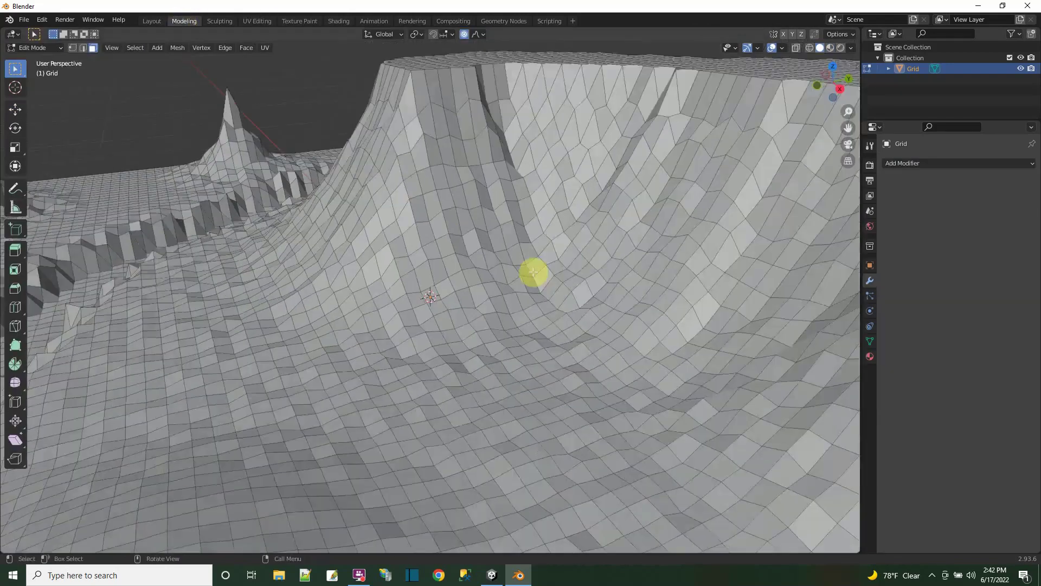
pyautogui.click(830, 48)
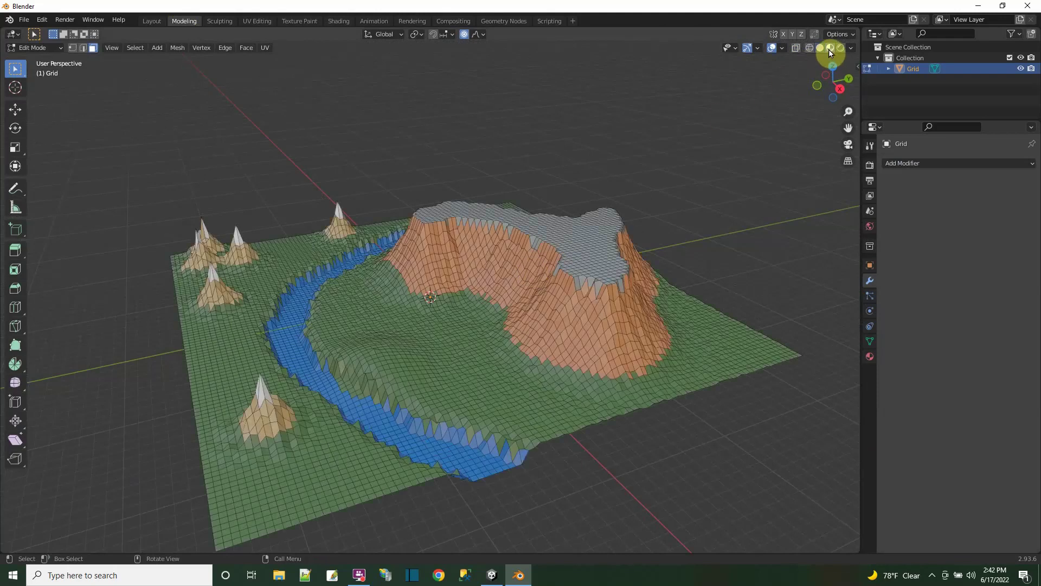
pyautogui.click(32, 48)
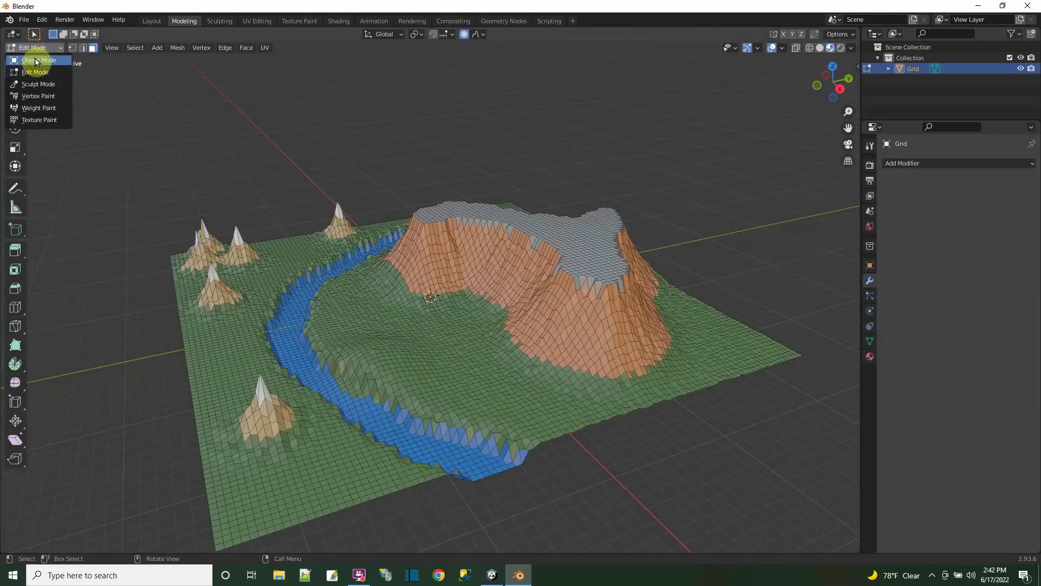
pyautogui.click(36, 61)
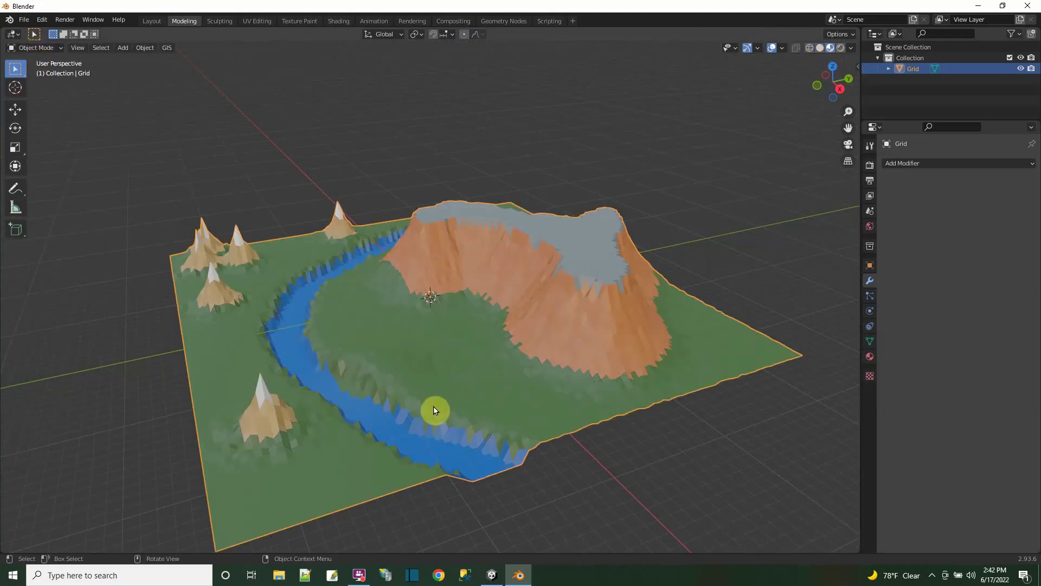
pyautogui.moveTo(434, 409); pyautogui.dragTo(472, 379, button='middle')
pyautogui.moveTo(312, 263); pyautogui.dragTo(270, 364, button='middle')
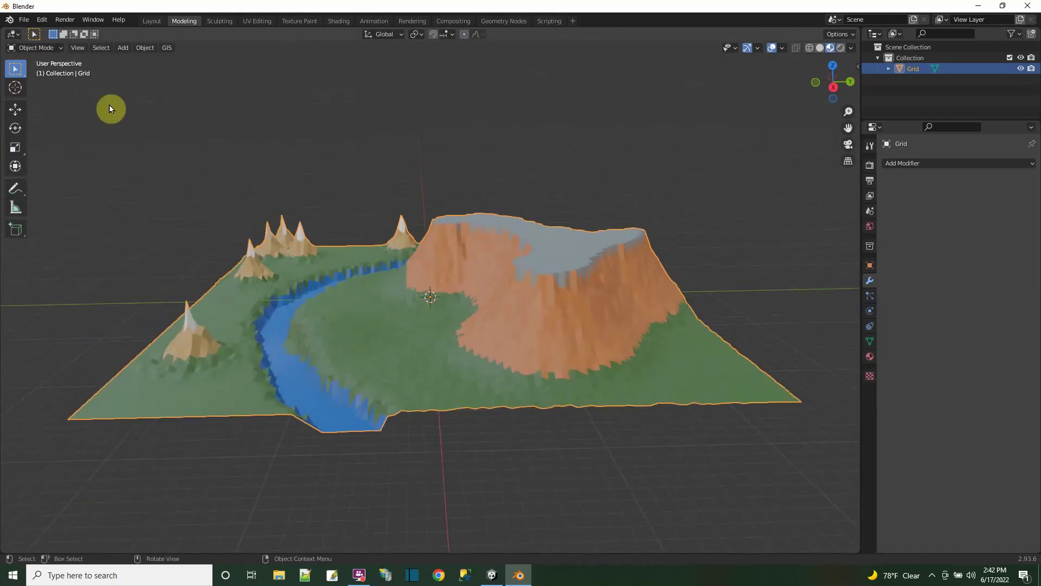
# Step: Turn on the Statistics overlay showing 10,201 vertices and 10,000 faces, then orbit the terrain
pyautogui.click(783, 50)
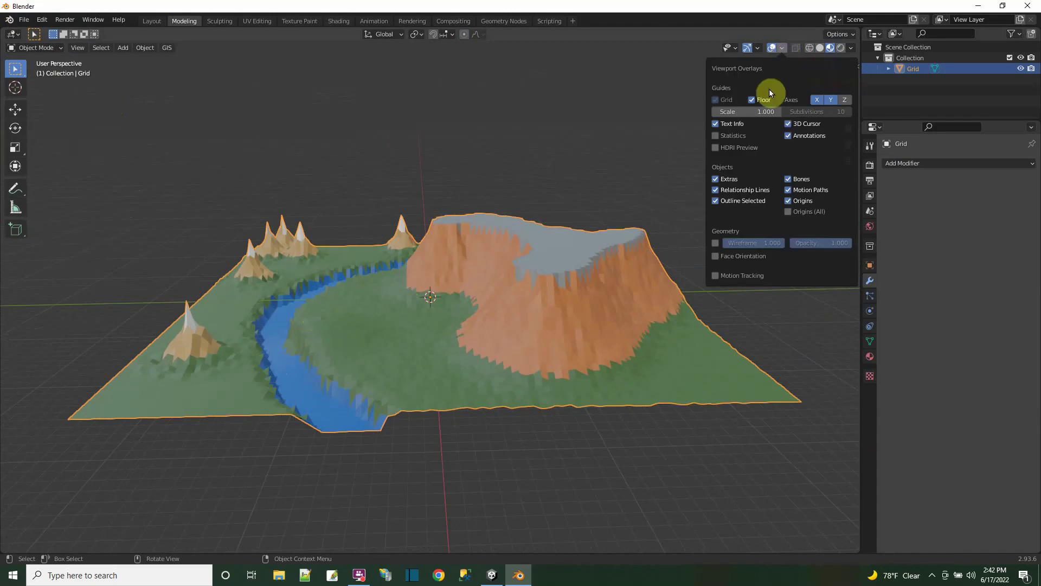
pyautogui.click(716, 136)
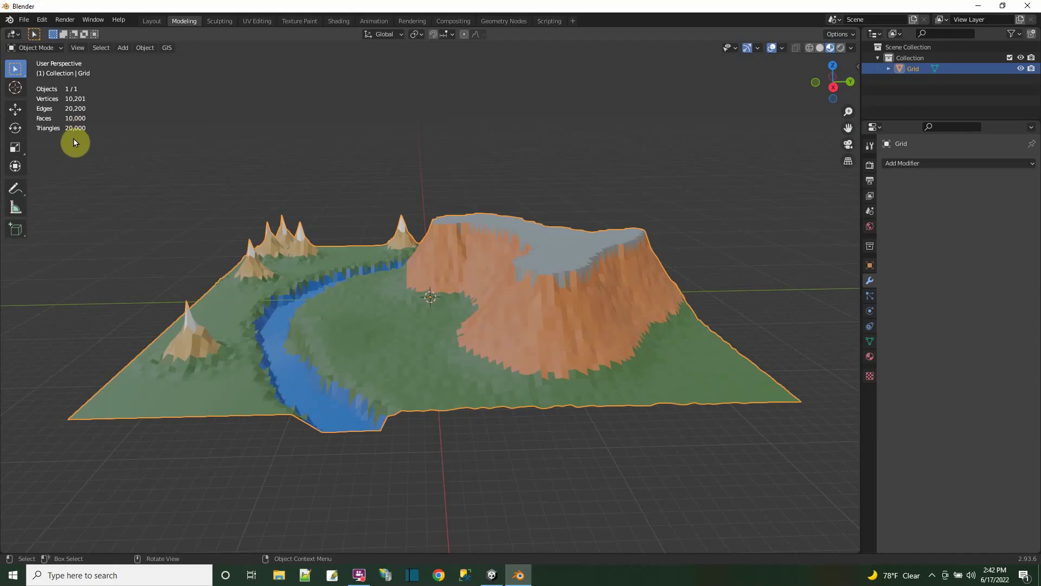
pyautogui.scroll(5, 453, 418)
pyautogui.scroll(-3, 453, 418)
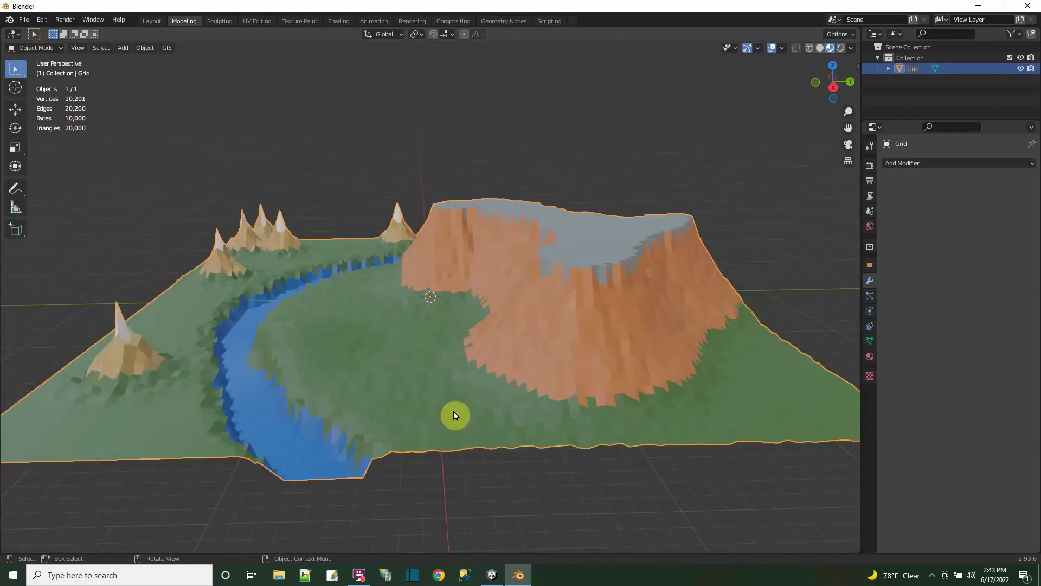
pyautogui.moveTo(425, 405); pyautogui.dragTo(461, 403, button='middle')
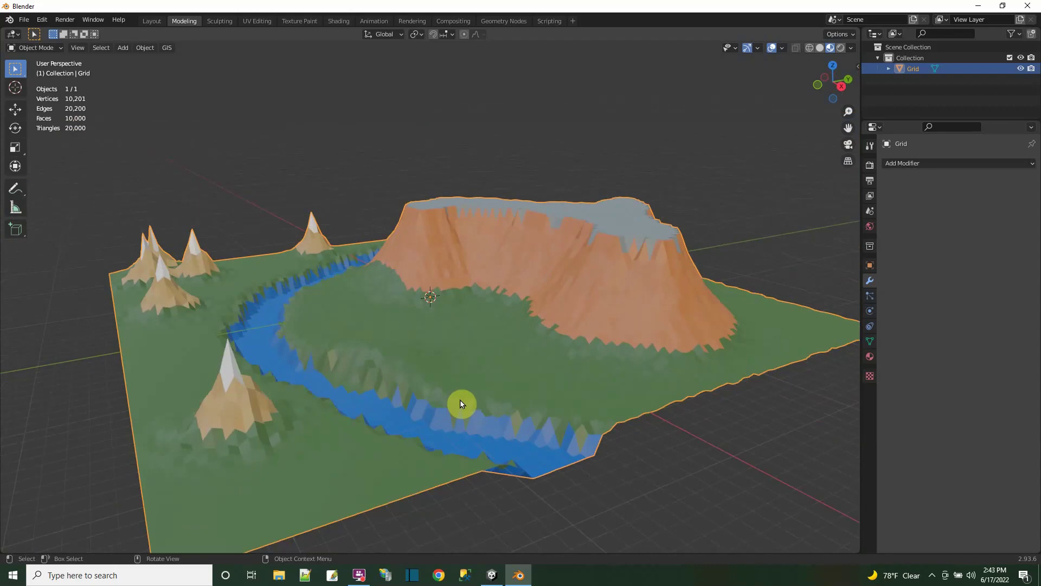
pyautogui.moveTo(537, 360); pyautogui.dragTo(483, 268, button='middle')
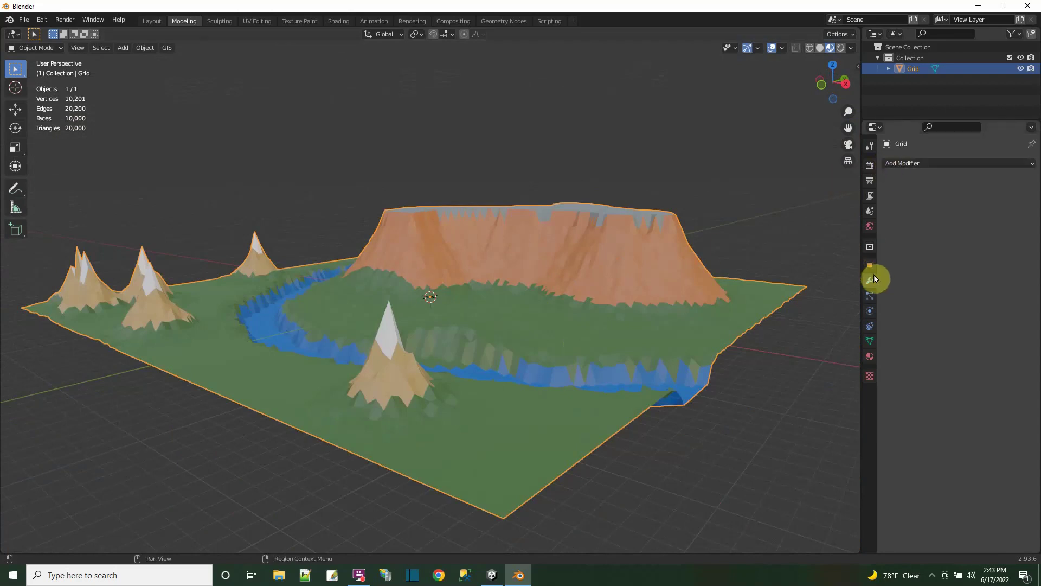
pyautogui.click(903, 163)
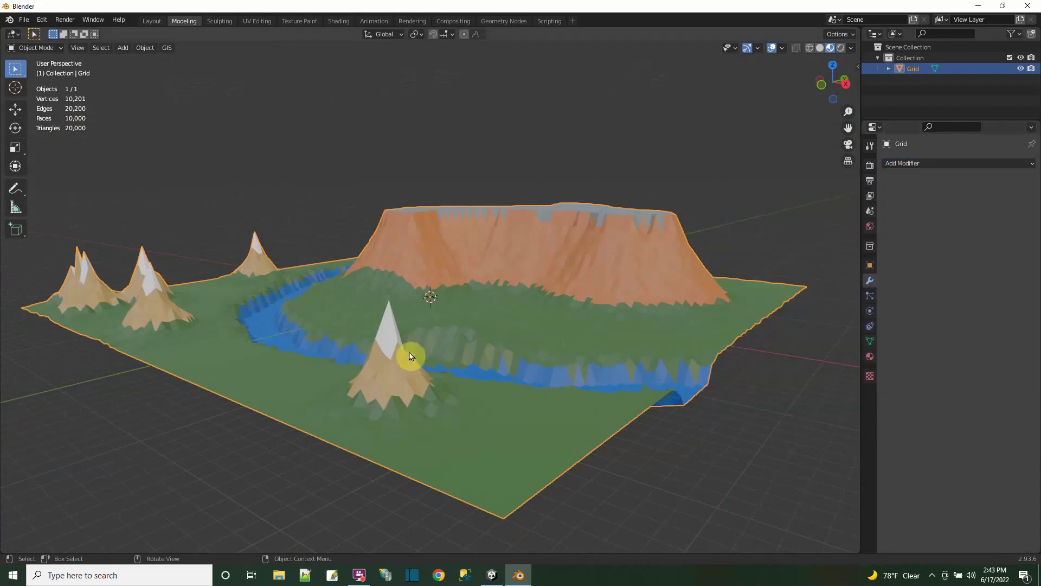
# Step: Add a Decimate modifier and settle its Ratio at 0.52, leaving 6,890 faces
pyautogui.click(928, 163)
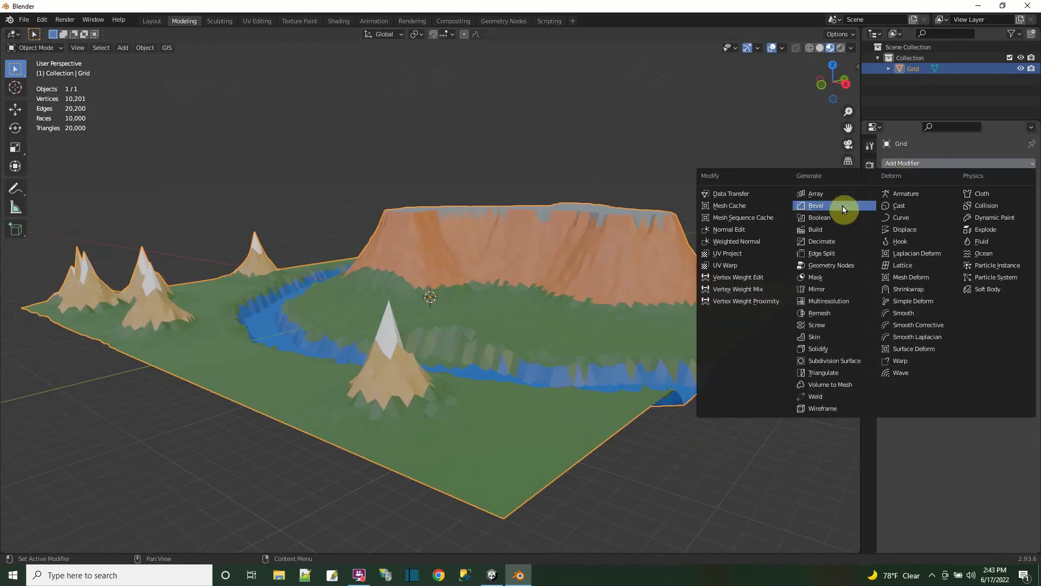
pyautogui.click(825, 242)
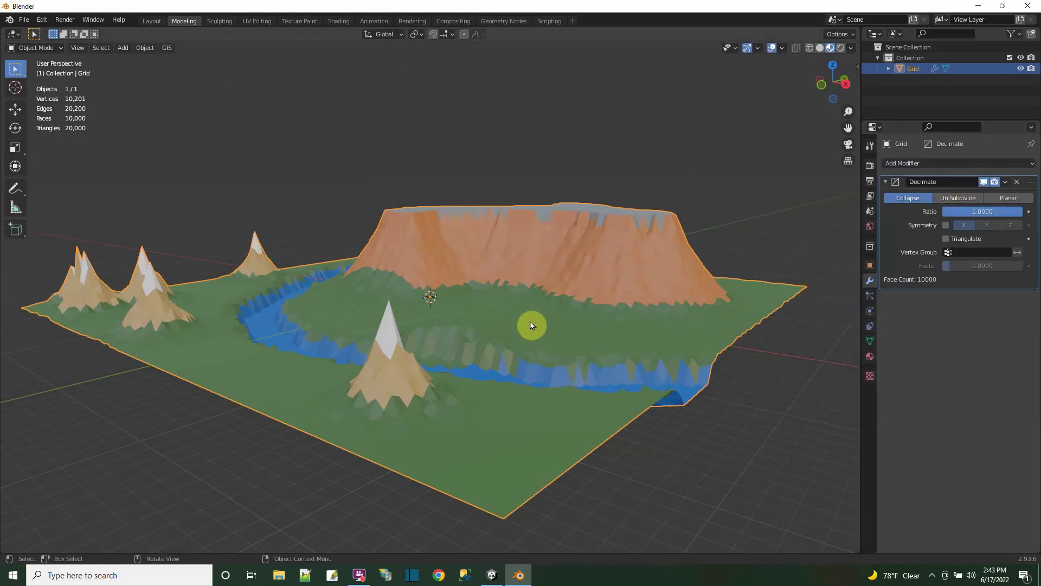
pyautogui.scroll(5, 532, 323)
pyautogui.scroll(-2, 638, 278)
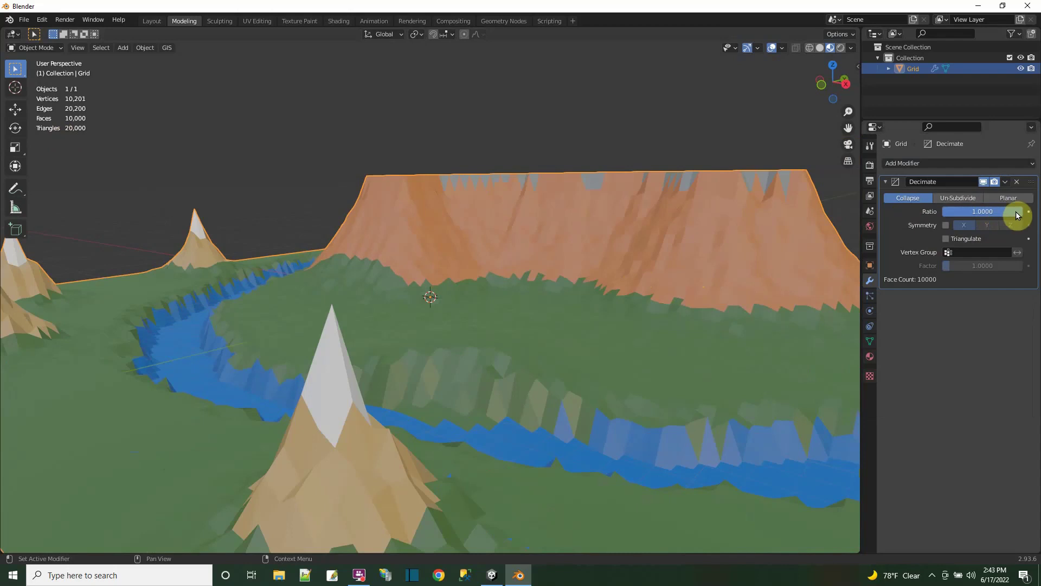
pyautogui.moveTo(1017, 215); pyautogui.dragTo(946, 211)
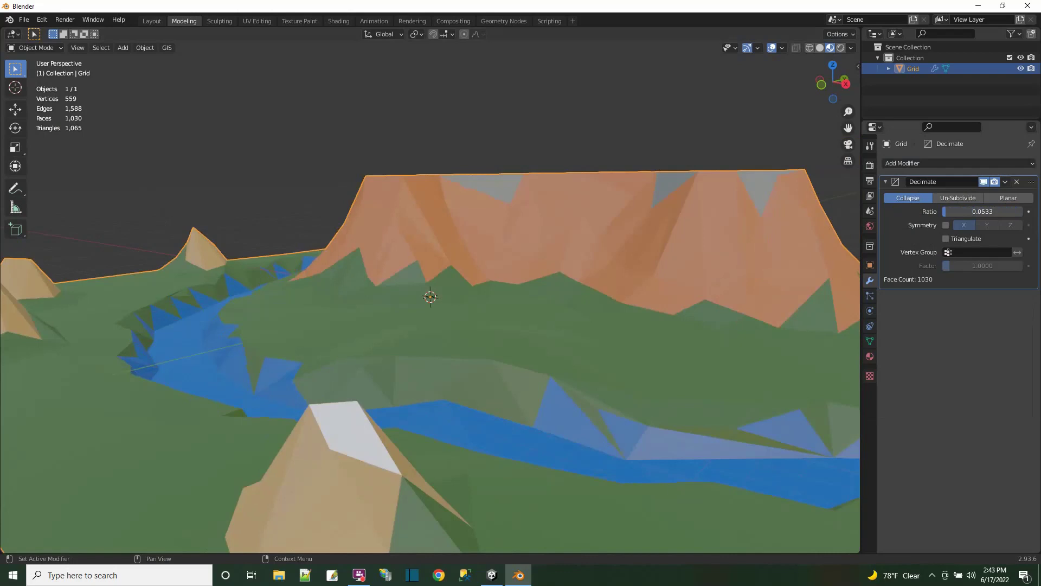
pyautogui.moveTo(697, 291); pyautogui.dragTo(674, 340, button='middle')
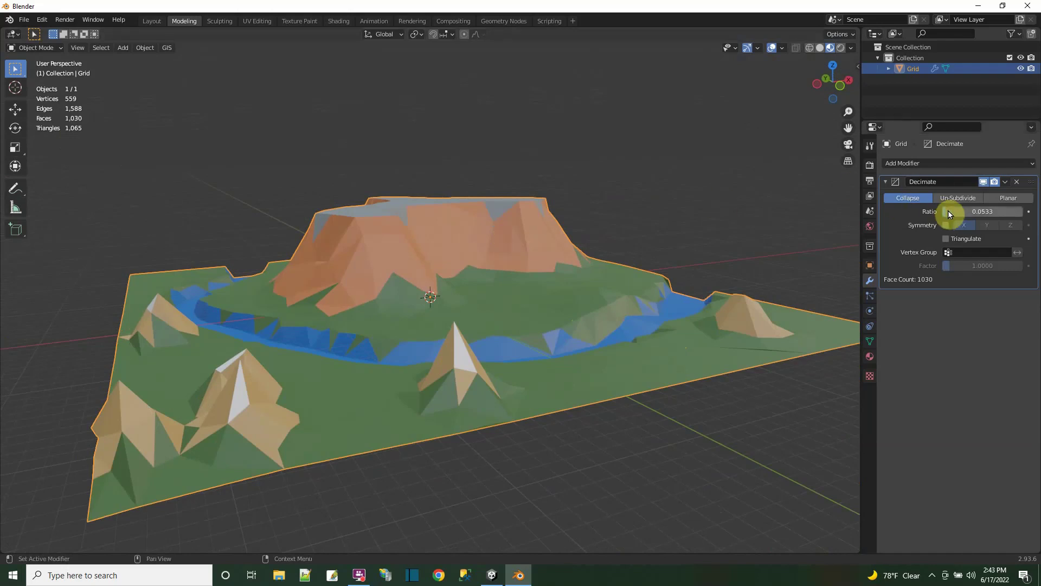
pyautogui.moveTo(949, 214); pyautogui.dragTo(968, 203)
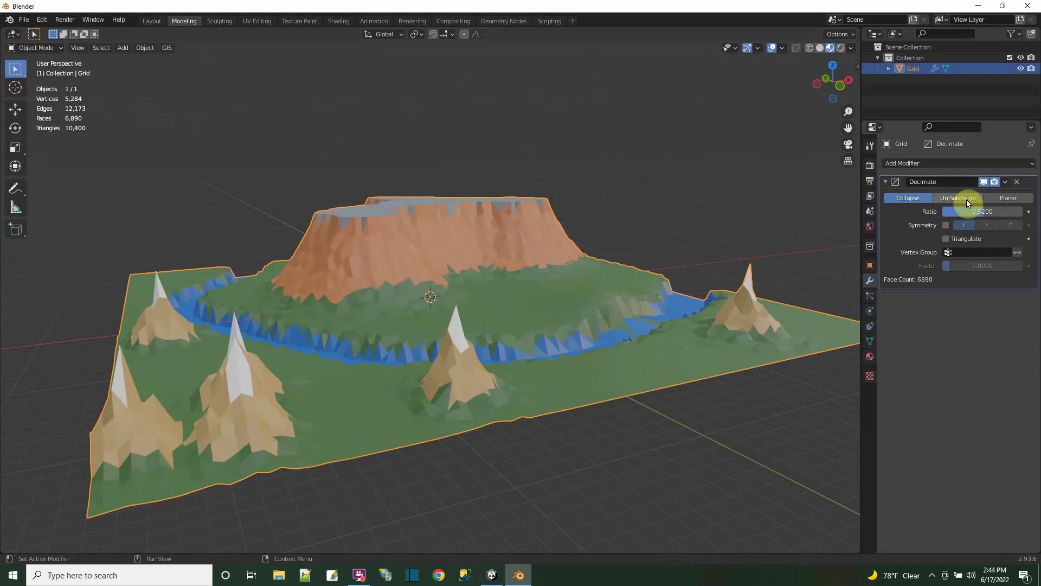
# Step: Switch the Decimate modifier to Un-Subdivide and raise Iterations to 3 for 1,526 faces
pyautogui.click(966, 202)
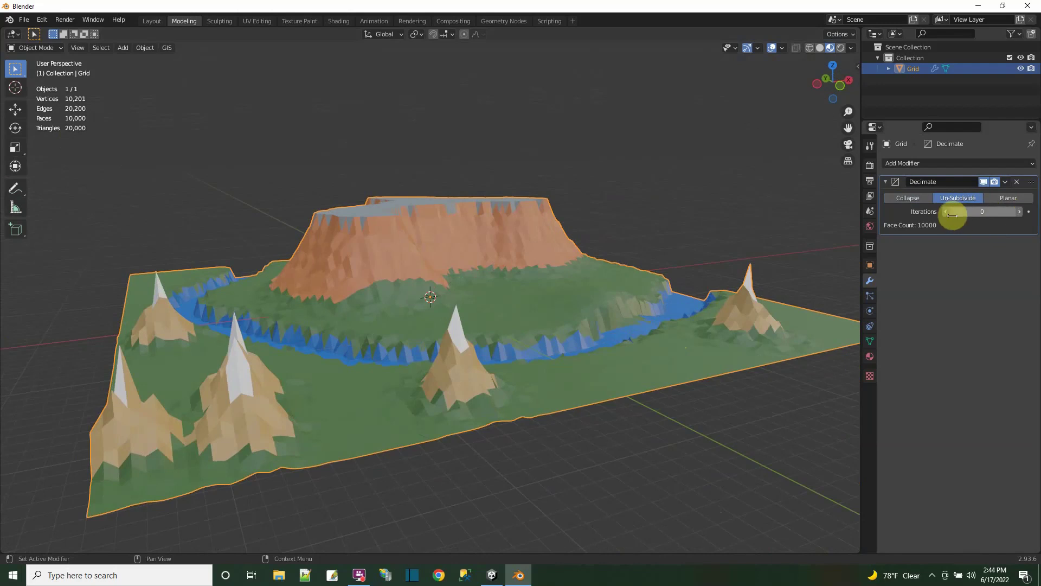
pyautogui.click(1021, 213)
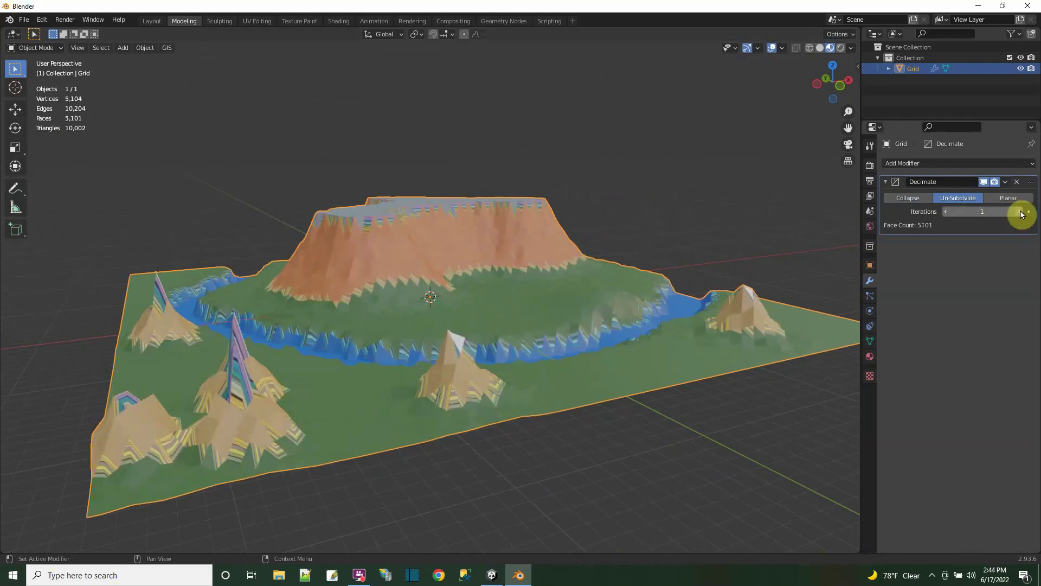
pyautogui.click(1021, 213)
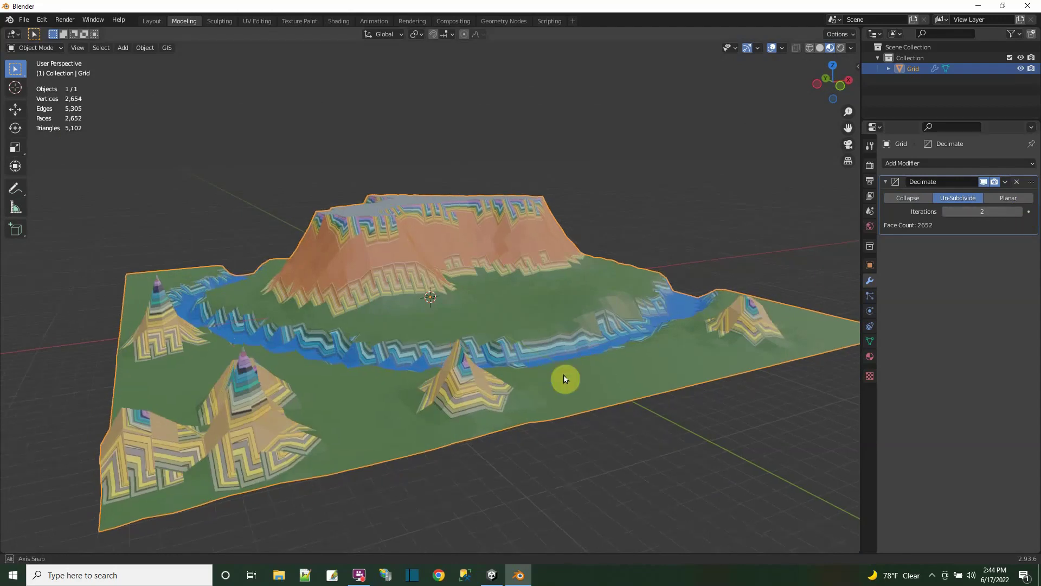
pyautogui.moveTo(563, 379); pyautogui.dragTo(490, 362, button='middle')
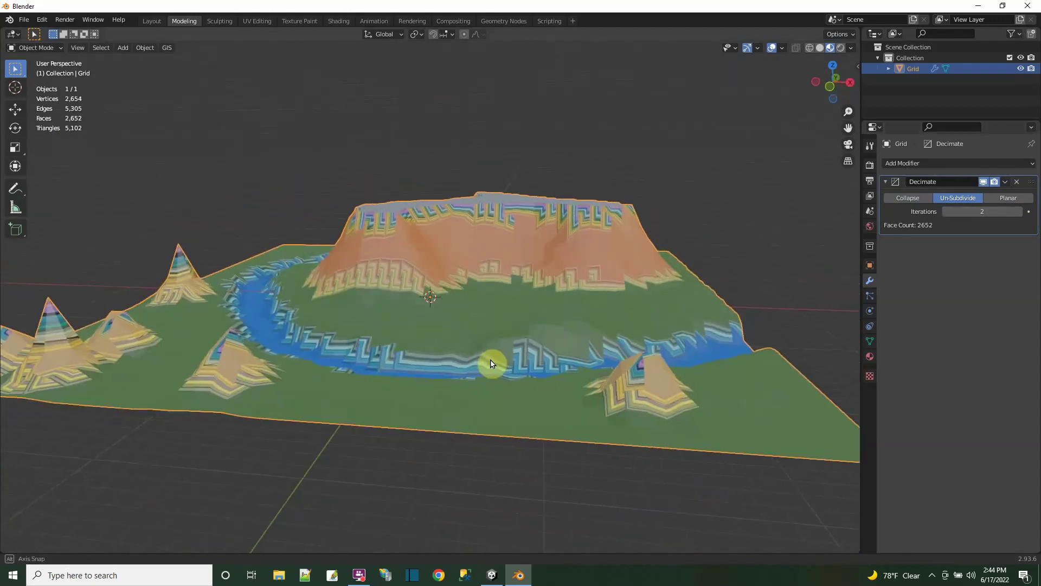
pyautogui.click(1018, 215)
pyautogui.moveTo(488, 342); pyautogui.dragTo(406, 302, button='middle')
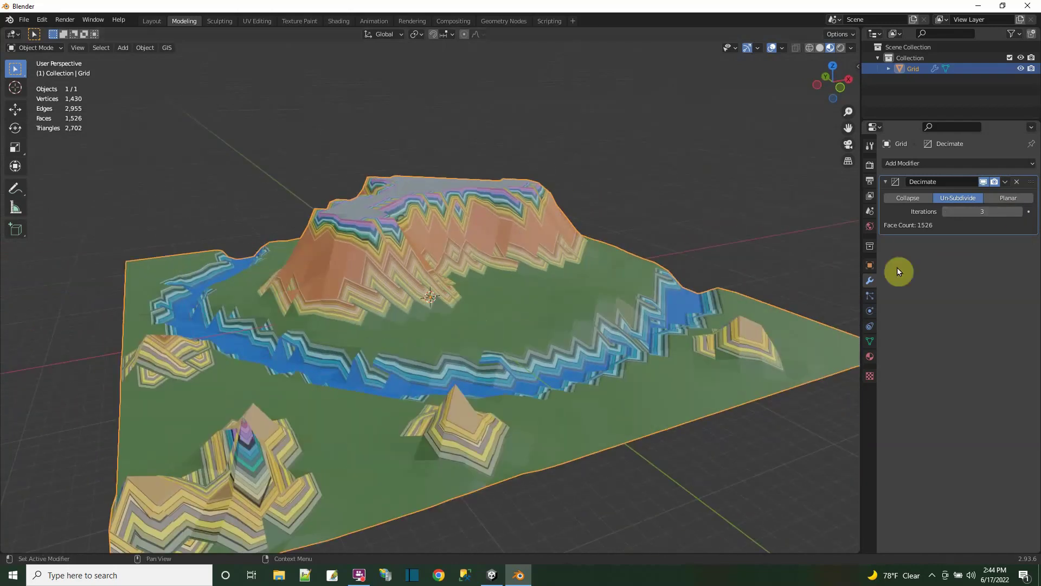
# Step: Switch the Decimate modifier to Planar and raise the Angle Limit to 180°
pyautogui.click(1000, 199)
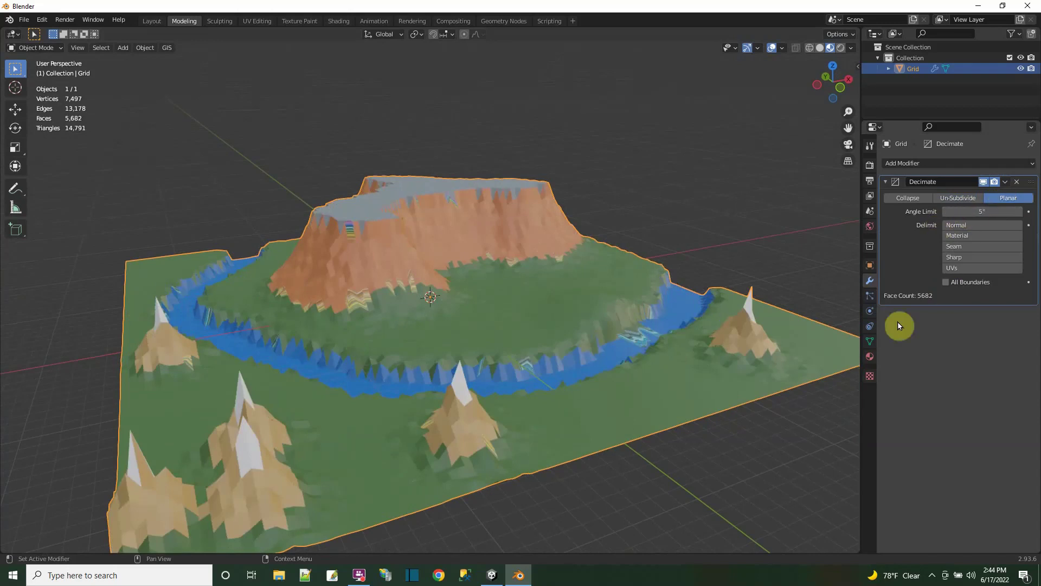
pyautogui.scroll(2, 526, 376)
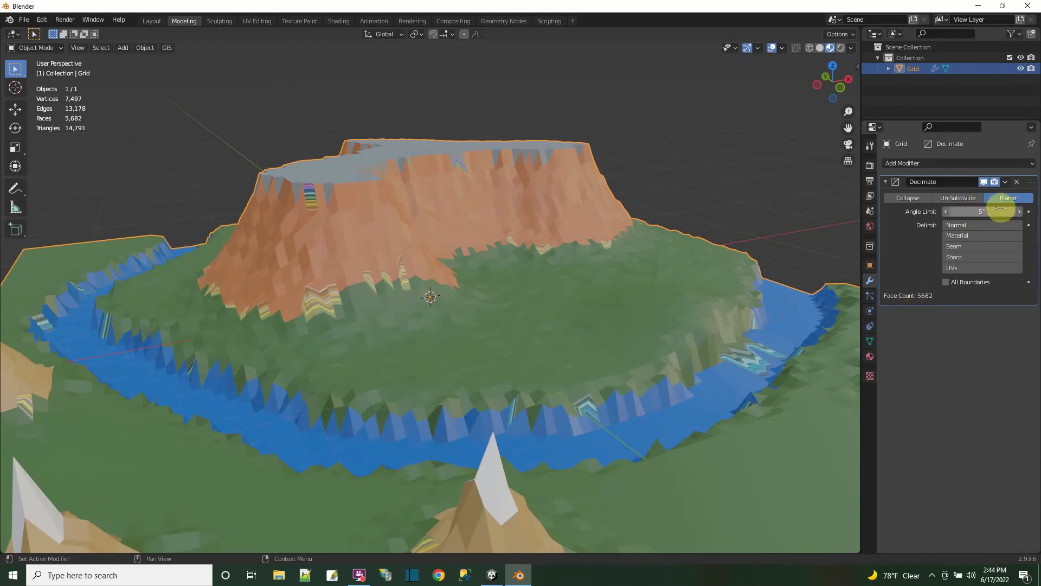
pyautogui.moveTo(979, 211); pyautogui.dragTo(992, 211)
pyautogui.moveTo(981, 212); pyautogui.dragTo(918, 220)
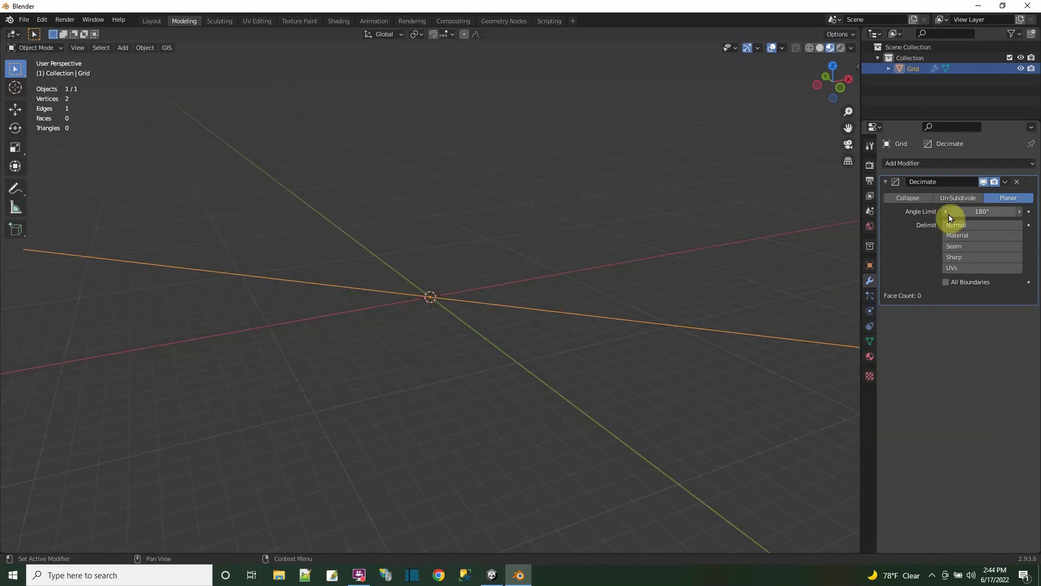
pyautogui.click(965, 213)
# Step: Set Decimate back to Collapse at ratio 0.1467 and zoom out over the 2,689-face terrain
pyautogui.click(905, 199)
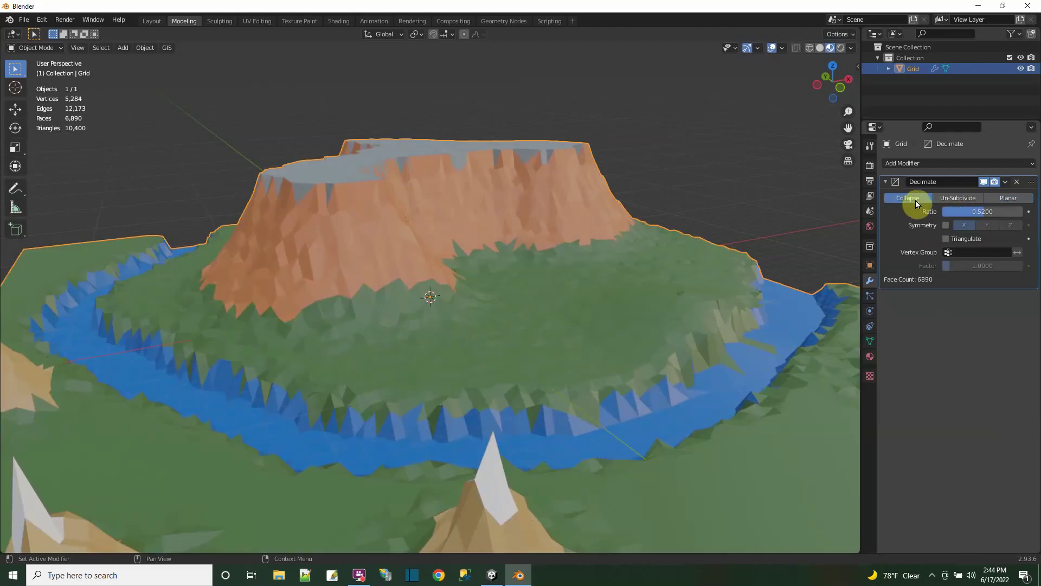
pyautogui.moveTo(983, 211); pyautogui.dragTo(954, 212)
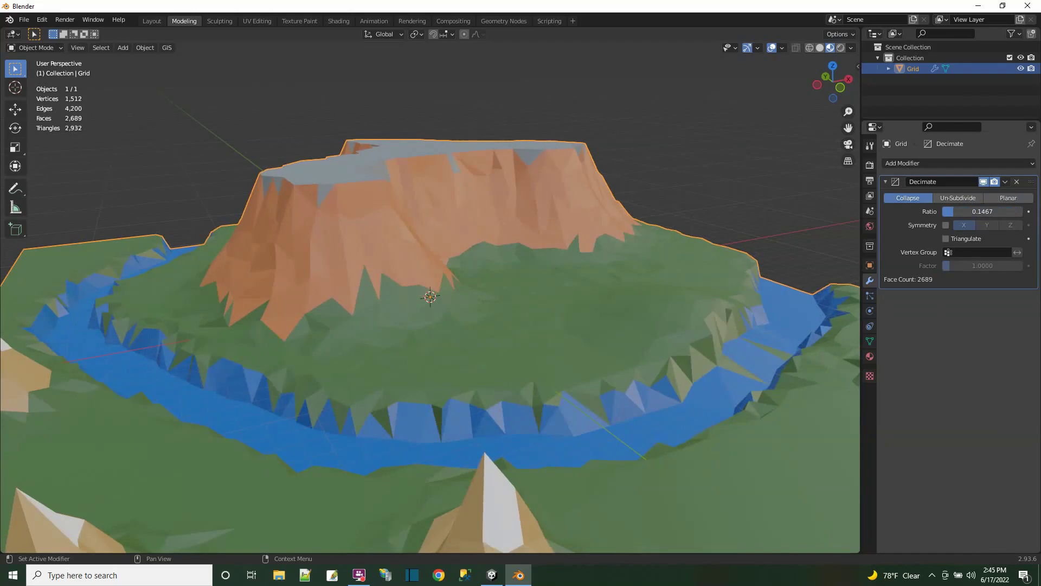
pyautogui.moveTo(586, 396); pyautogui.dragTo(541, 383, button='middle')
pyautogui.scroll(-4, 504, 388)
# Step: Start an FBX export of the terrain with the Desktop as the location
pyautogui.click(22, 21)
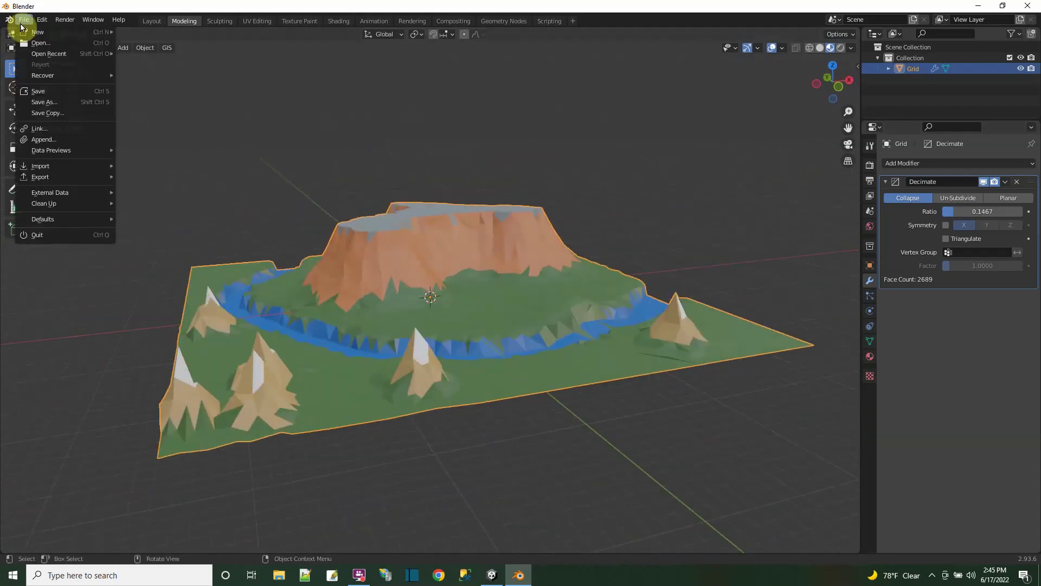
pyautogui.moveTo(63, 173)
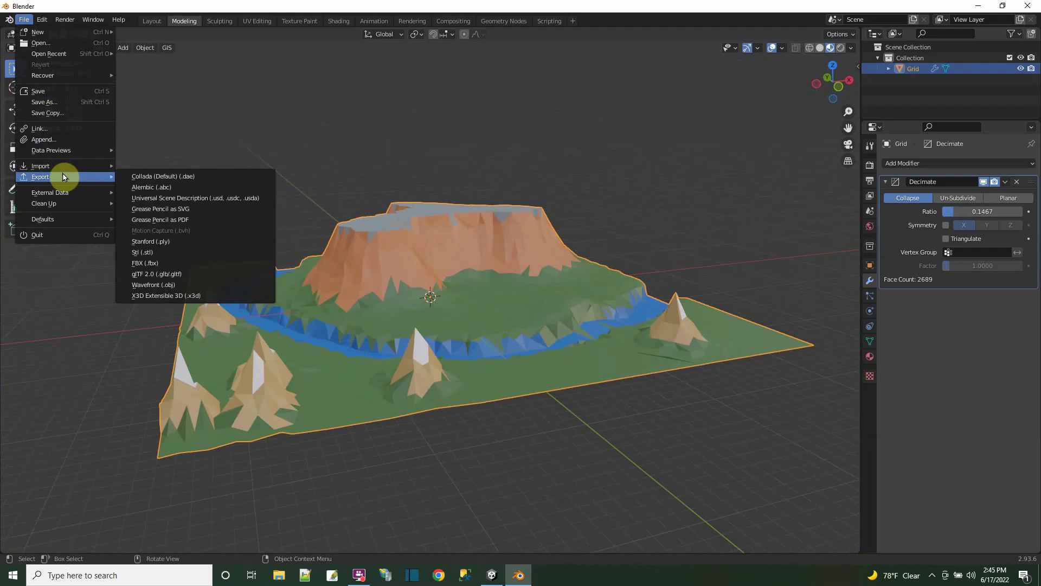
pyautogui.click(173, 268)
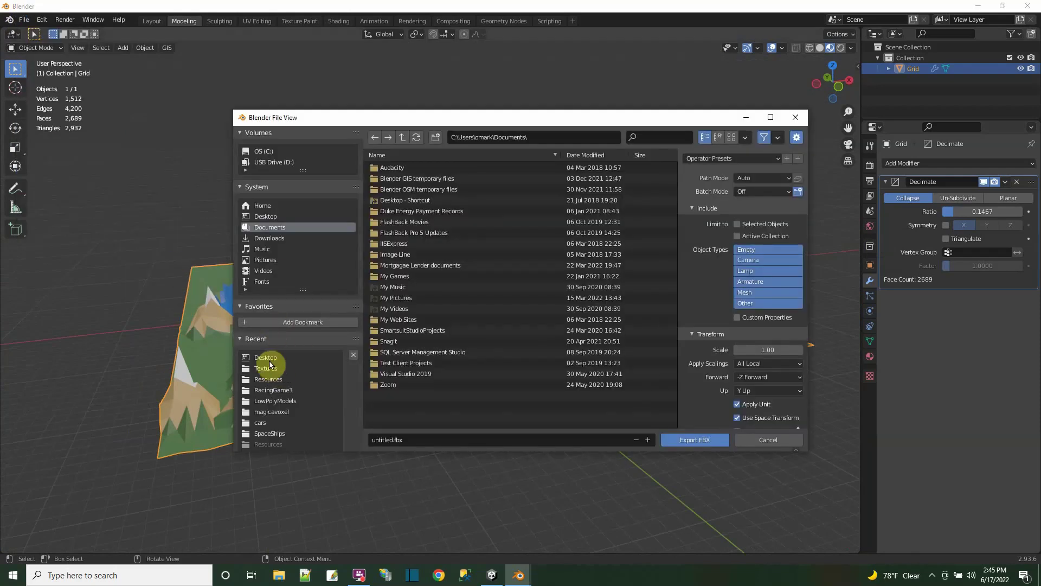
pyautogui.click(268, 359)
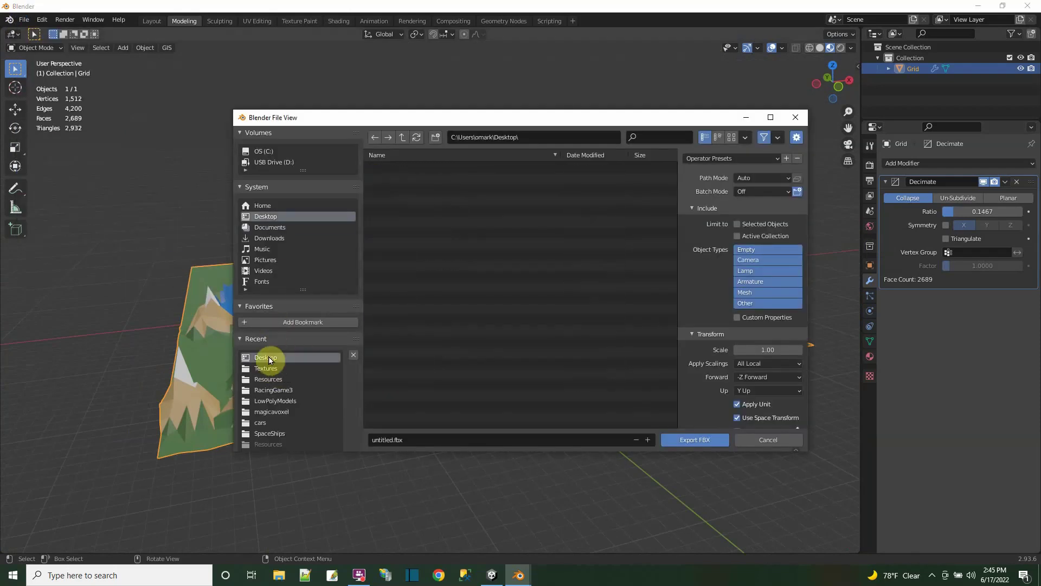
# Step: Export meshes only, Apply Transform on, Bake Animation off, as 'lower poly terrain'
pyautogui.click(747, 297)
pyautogui.scroll(-3, 751, 296)
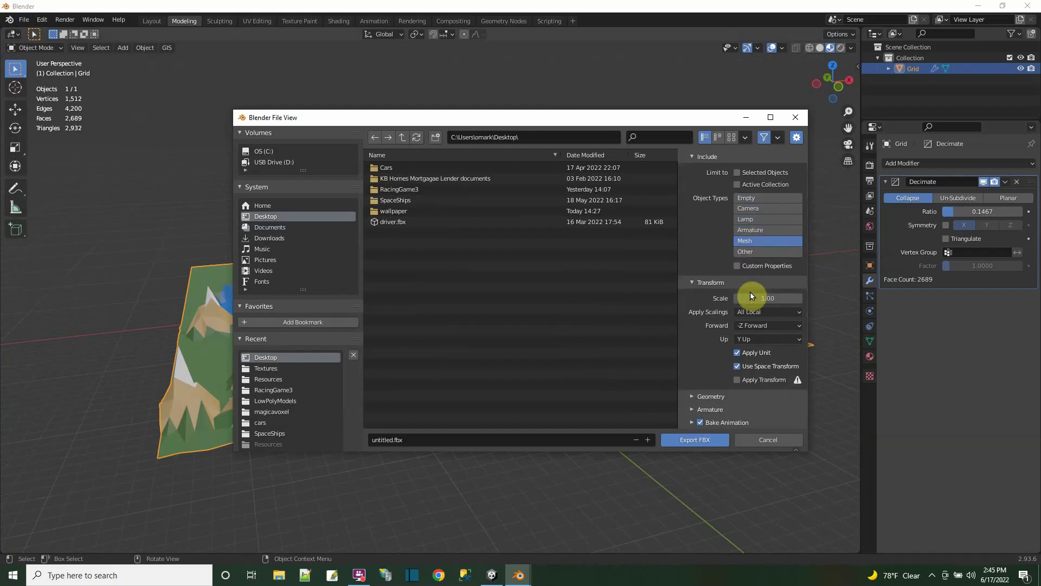
pyautogui.click(737, 381)
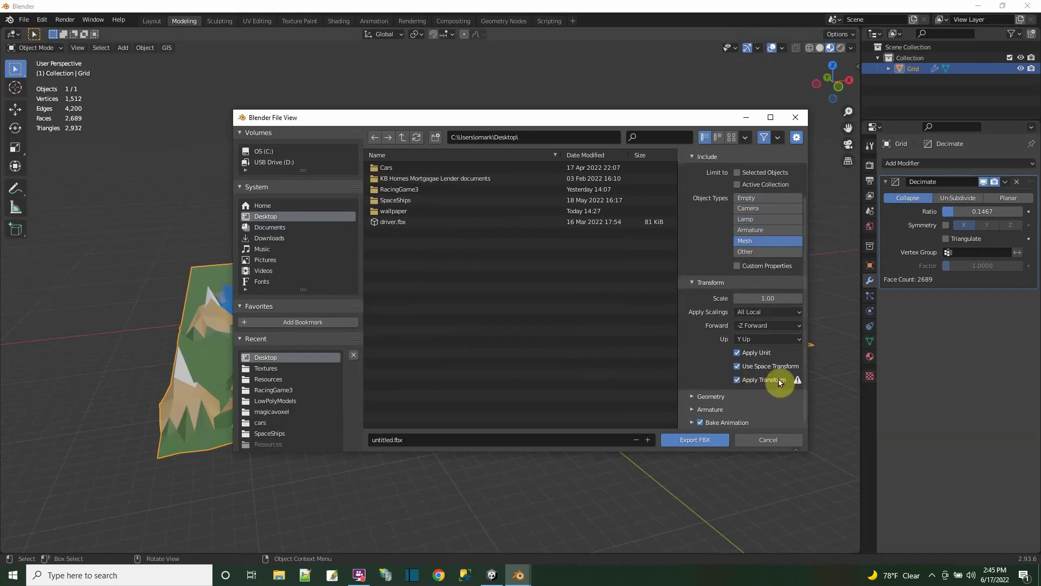
pyautogui.click(700, 422)
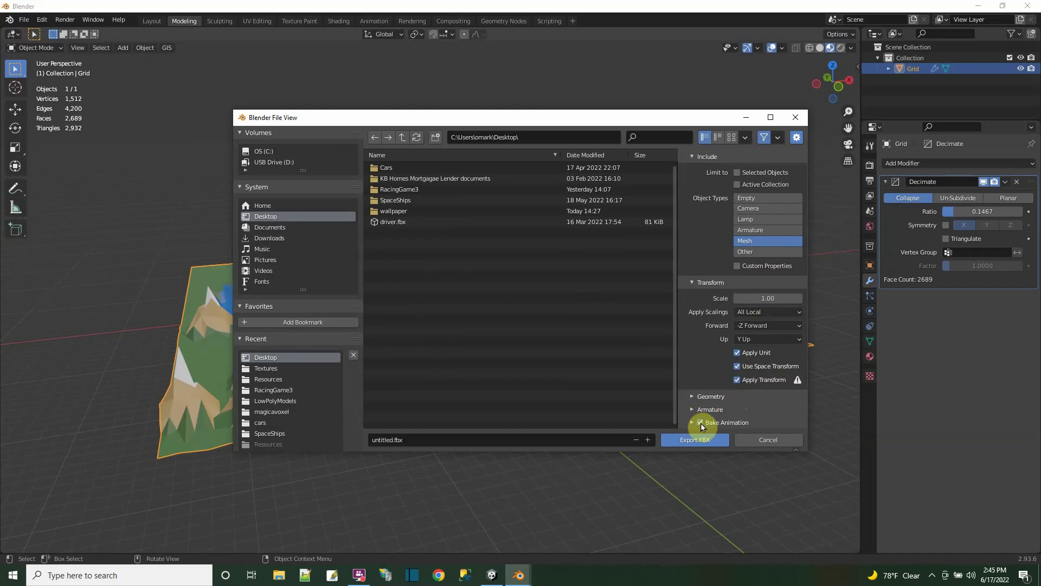
pyautogui.click(413, 439)
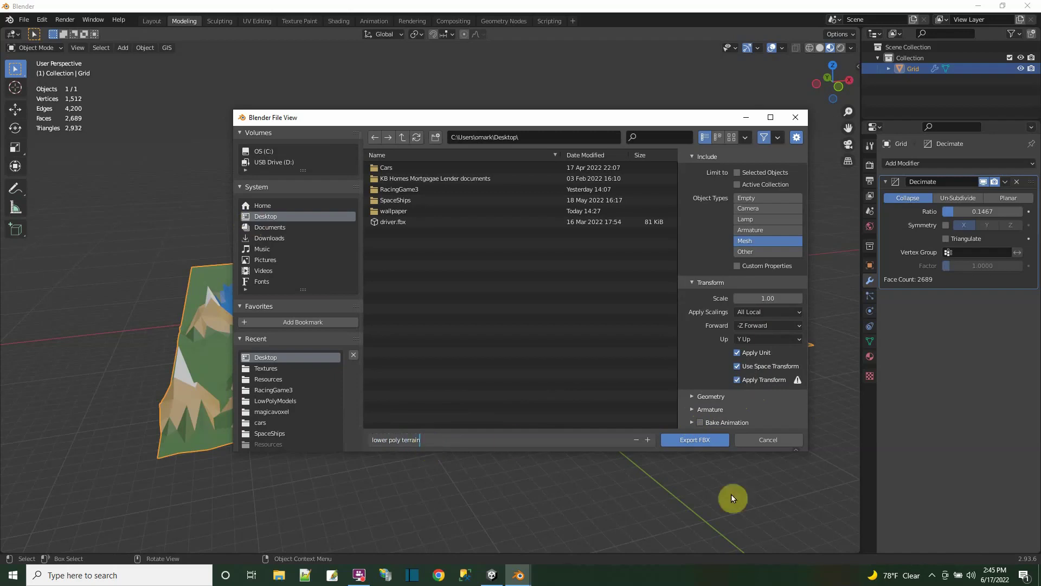
pyautogui.click(686, 439)
pyautogui.click(690, 441)
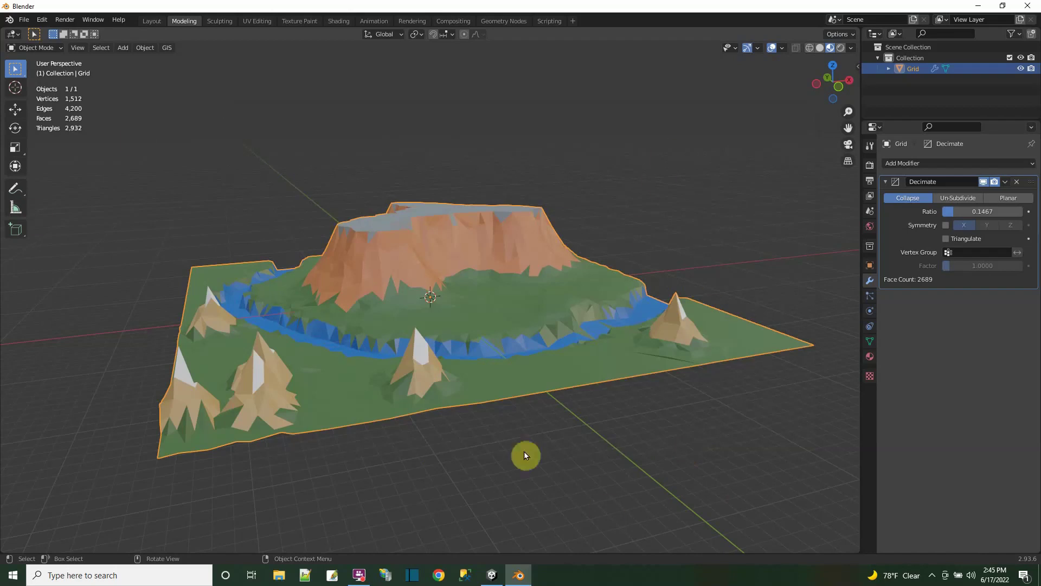
# Step: Save the project as 'lower poly terrain.blend' on the Desktop and minimize Blender
pyautogui.click(24, 19)
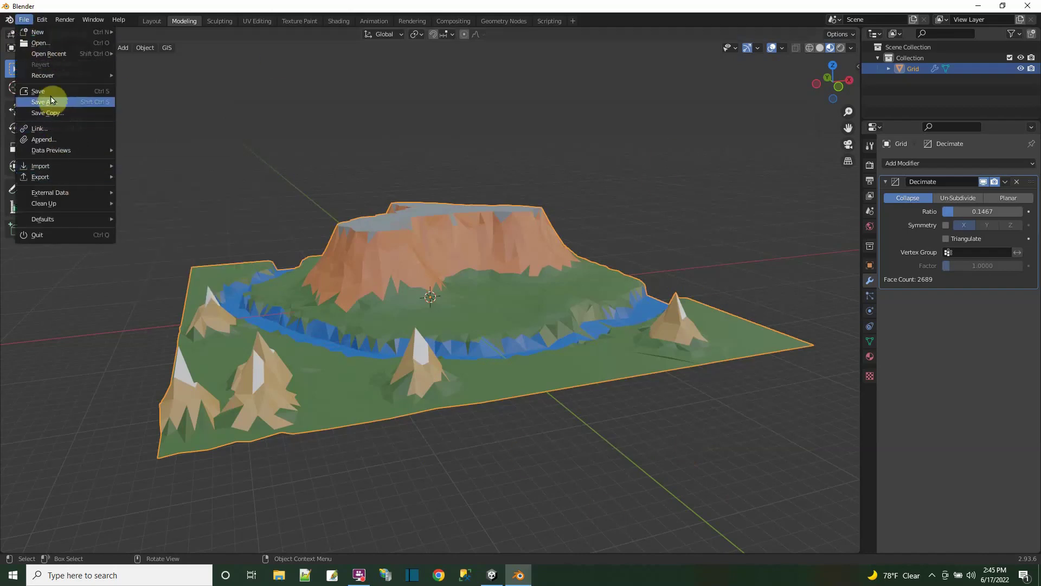
pyautogui.click(69, 93)
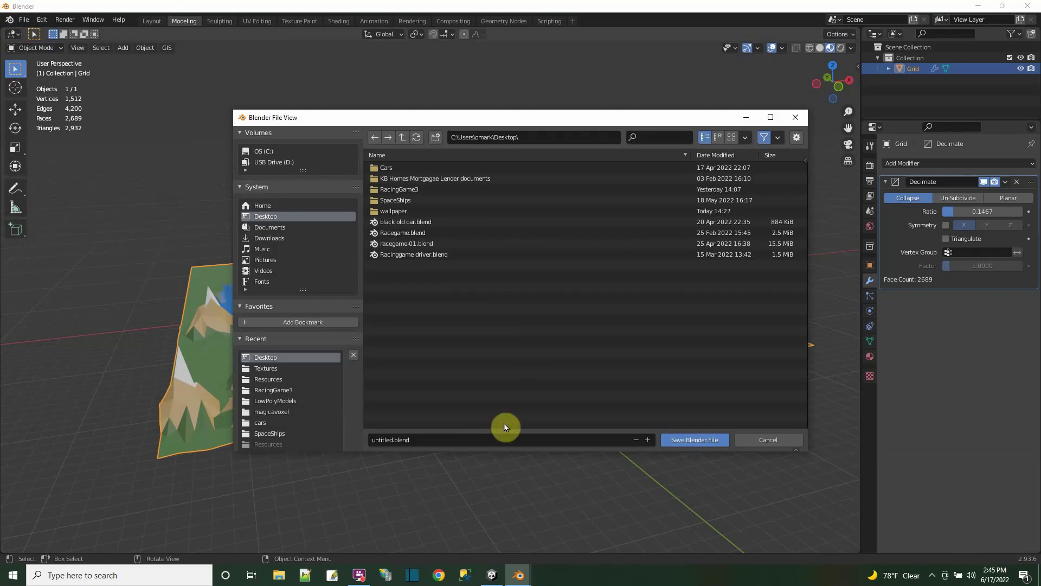
pyautogui.click(445, 442)
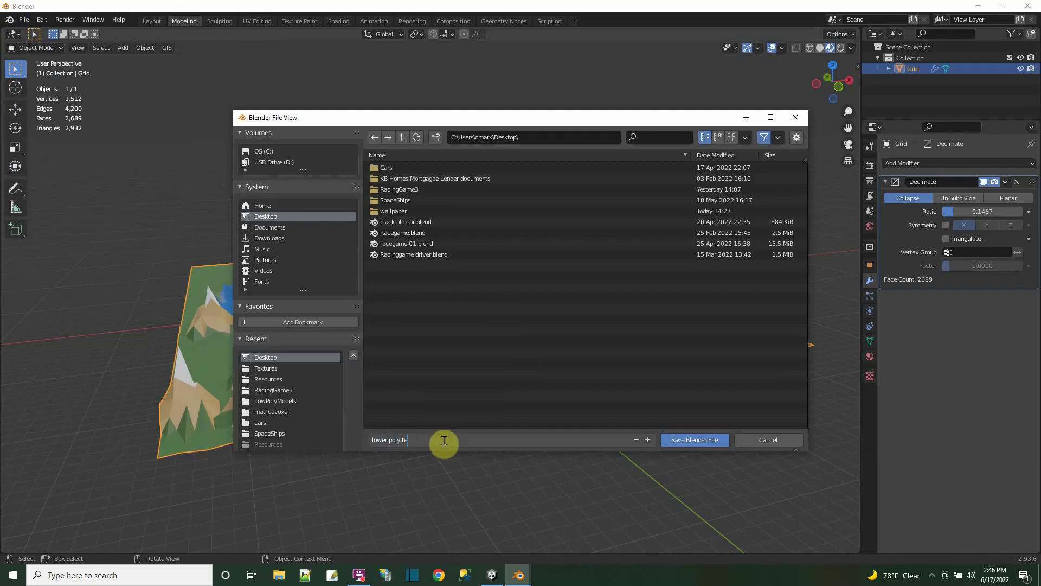
pyautogui.write('lower poly terrain')
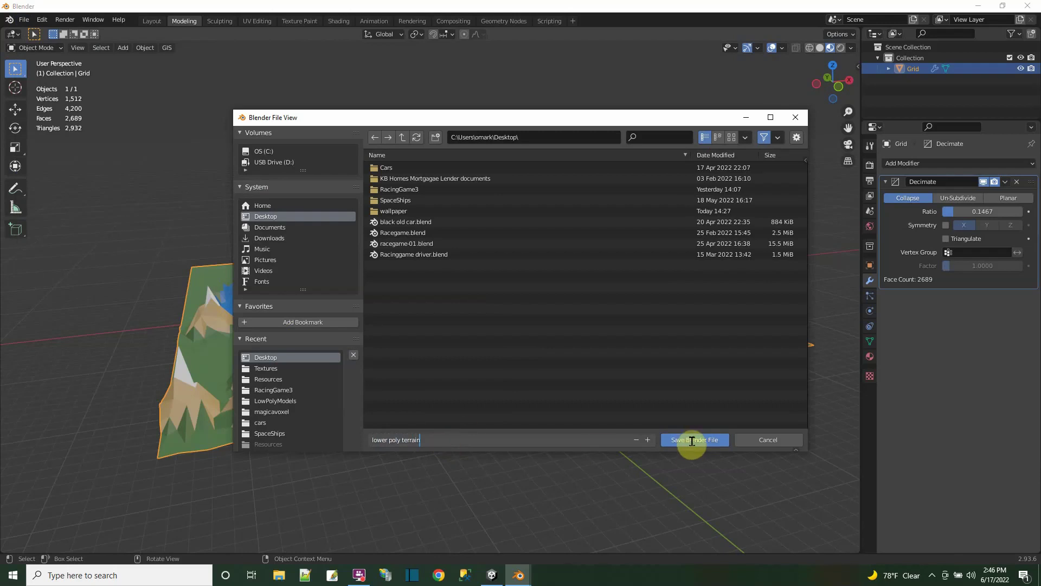
pyautogui.click(693, 441)
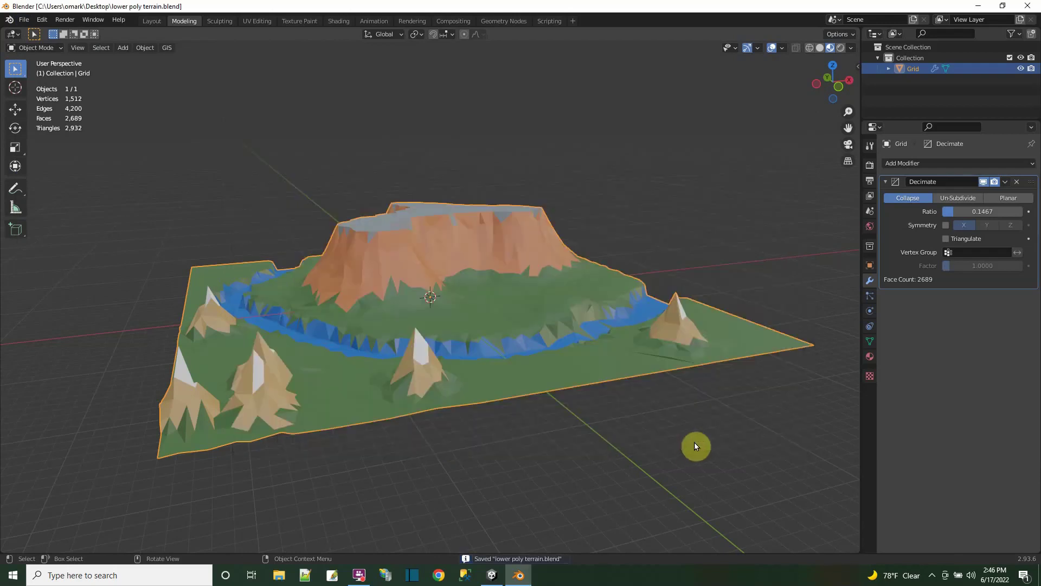
pyautogui.click(978, 6)
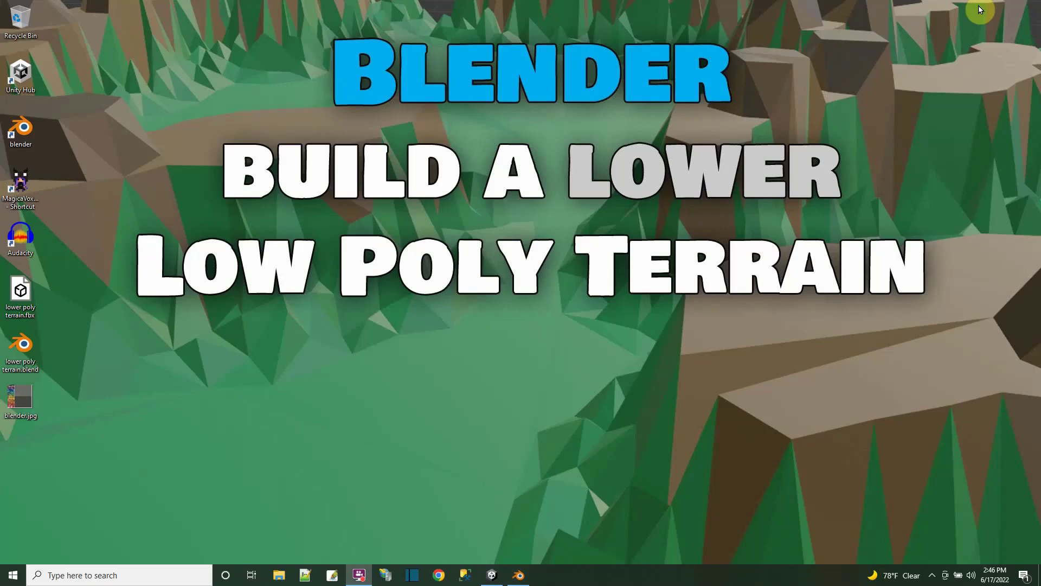
# Step: Drag blender.jpg and lower poly terrain.fbx from the desktop into Unity's Assets
pyautogui.click(493, 576)
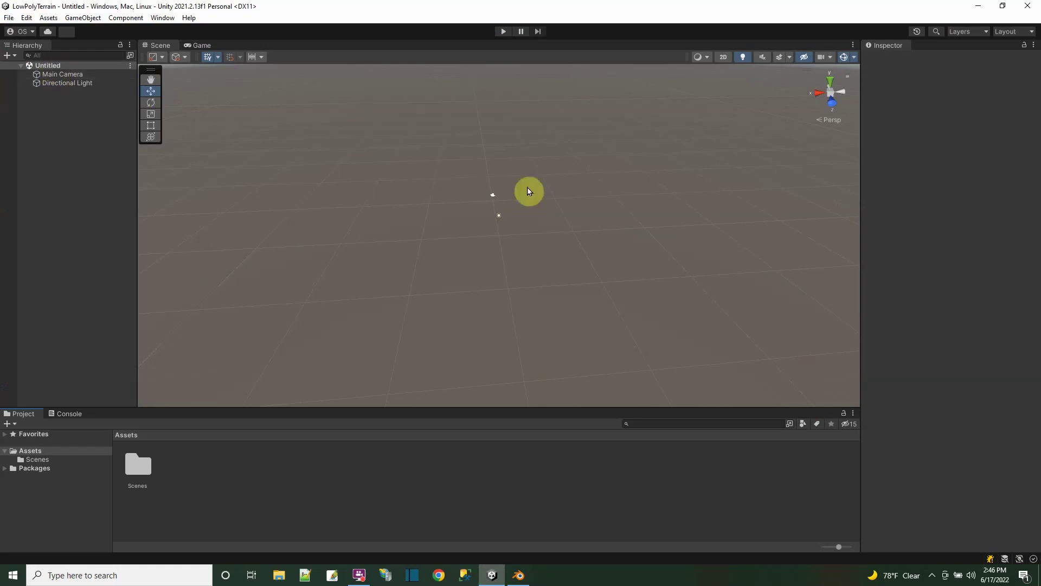
pyautogui.click(1001, 6)
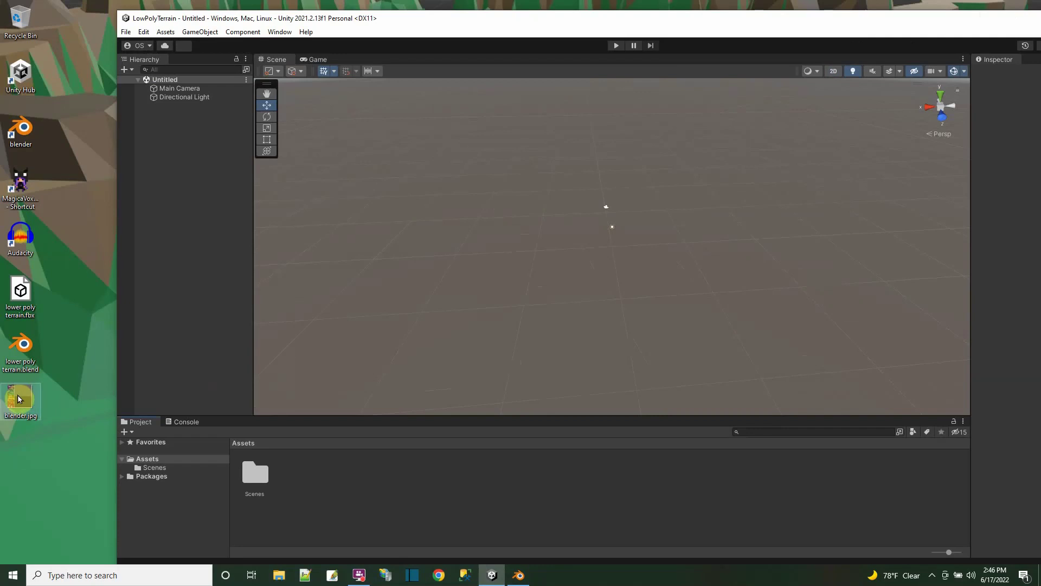
pyautogui.moveTo(21, 396); pyautogui.dragTo(313, 486)
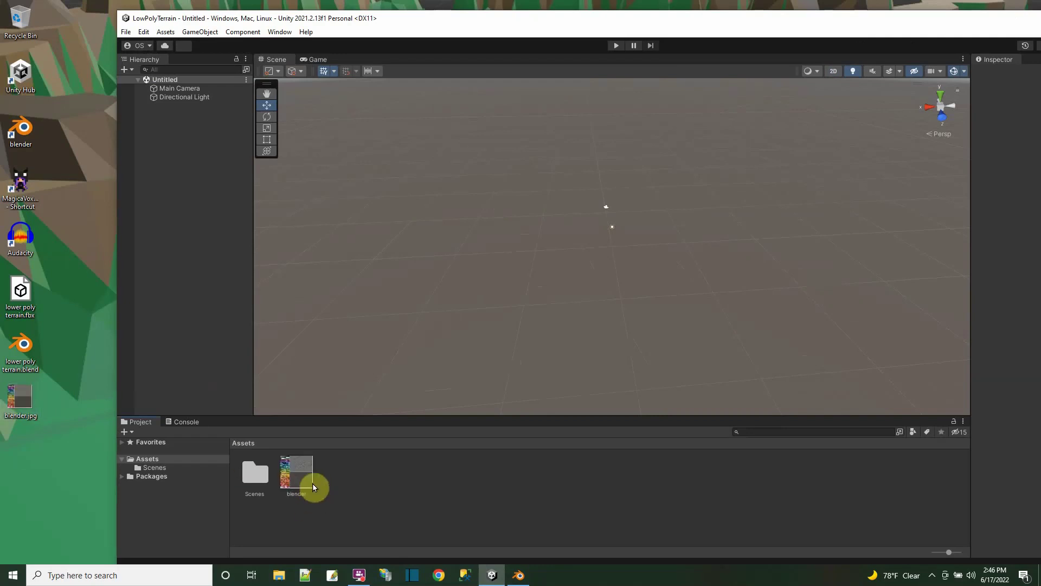
pyautogui.click(22, 290)
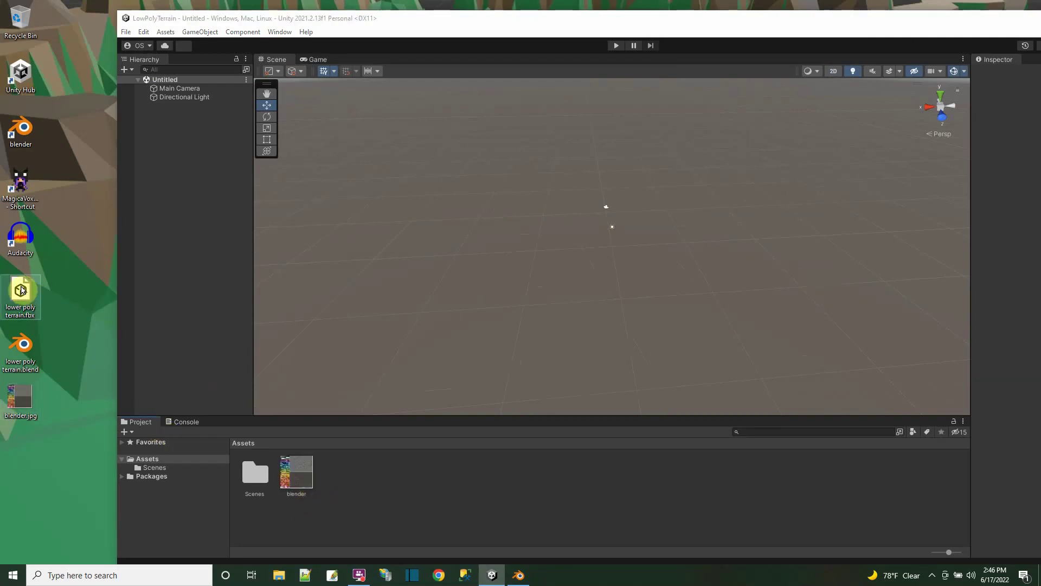
pyautogui.moveTo(21, 290); pyautogui.dragTo(360, 476)
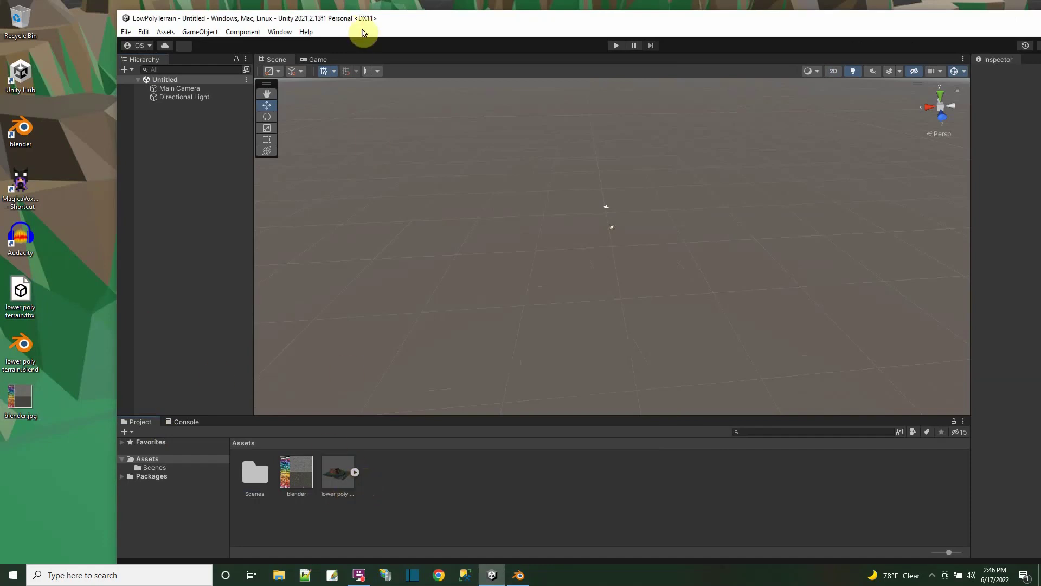
# Step: Maximize the Unity window and make the project assets area slightly shorter
pyautogui.moveTo(375, 25); pyautogui.dragTo(332, 14)
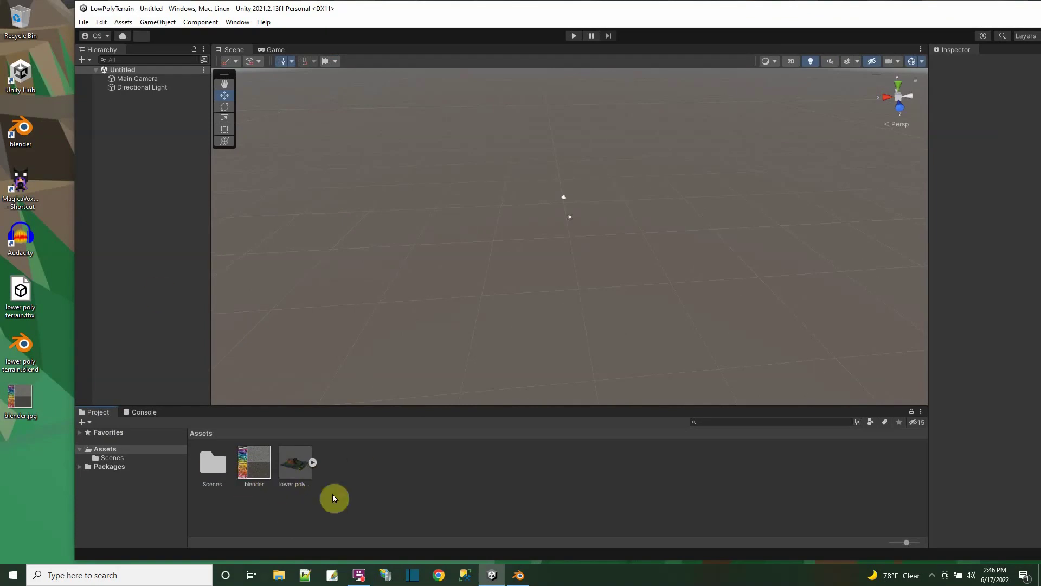
pyautogui.keyDown('ctrl'); pyautogui.scroll(2, 378, 491); pyautogui.keyUp('ctrl')
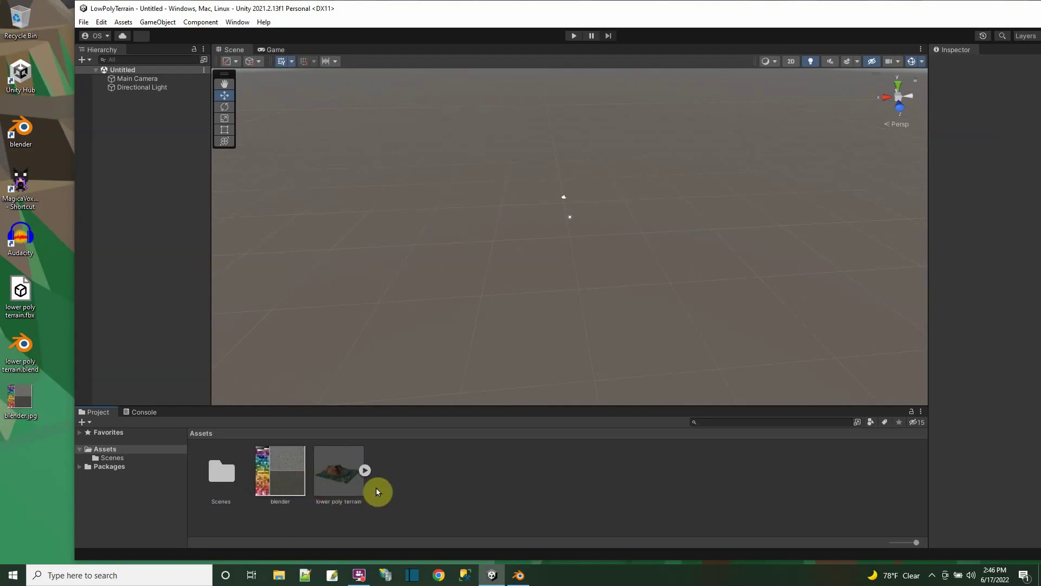
pyautogui.doubleClick(909, 16)
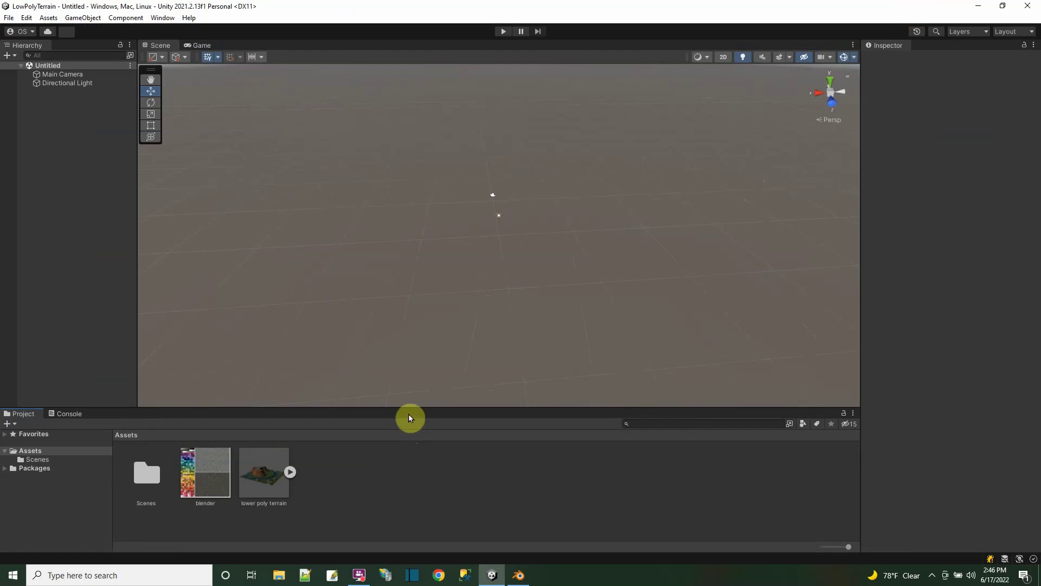
pyautogui.moveTo(408, 418)
pyautogui.mouseDown()
pyautogui.moveTo(372, 271)
pyautogui.moveTo(400, 430)
pyautogui.mouseUp()
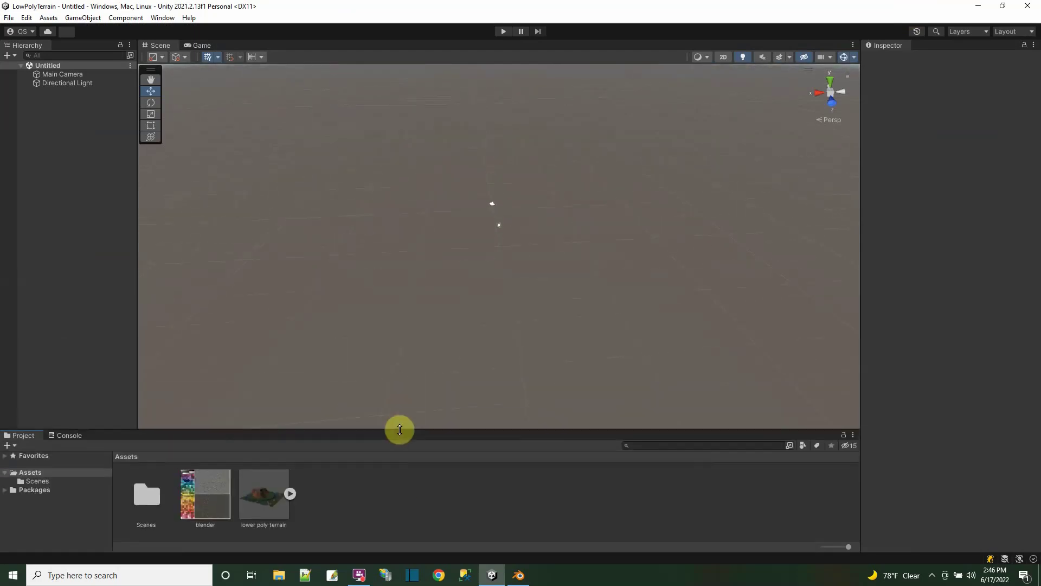
# Step: Inspect the terrain model with a wider Inspector, then delete the blender texture asset
pyautogui.click(266, 487)
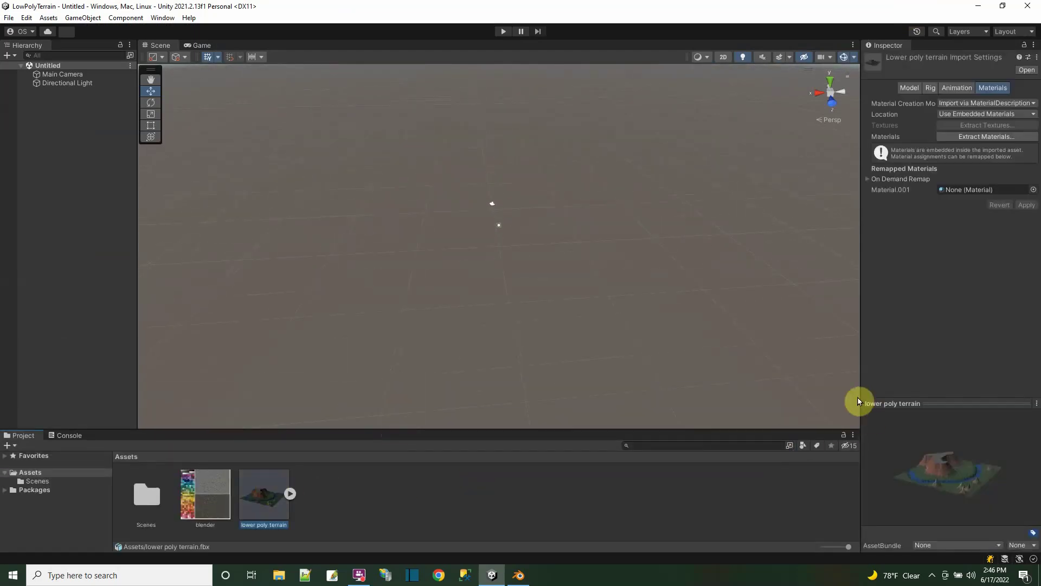
pyautogui.moveTo(862, 395); pyautogui.dragTo(798, 384)
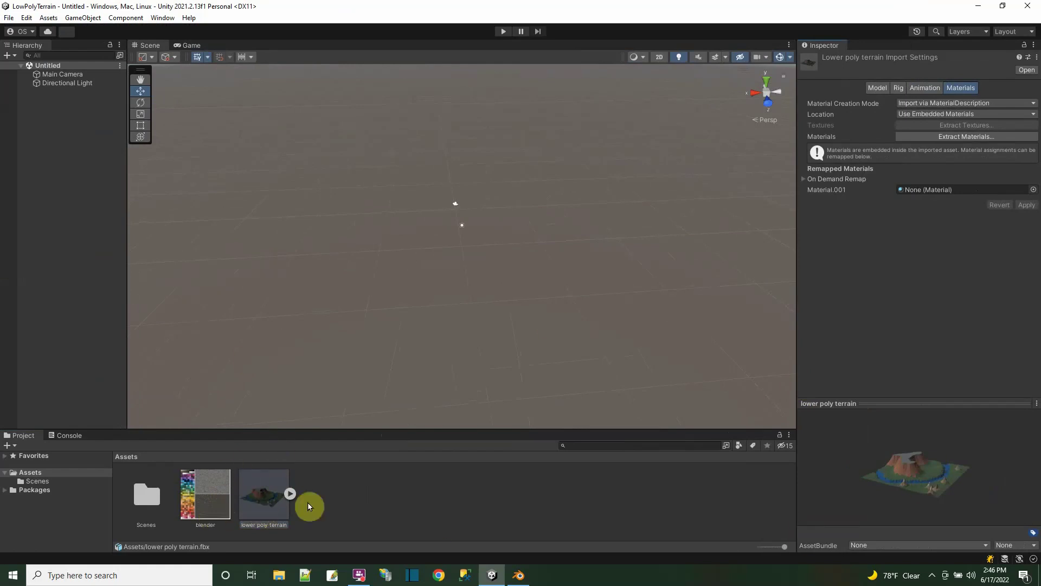
pyautogui.click(221, 499)
pyautogui.rightClick(221, 499)
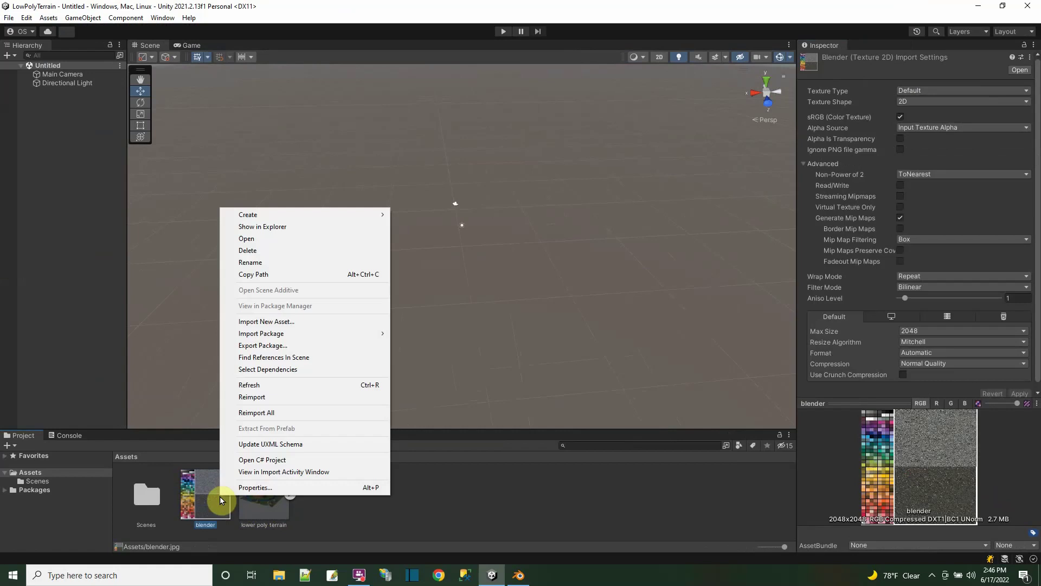
pyautogui.click(248, 251)
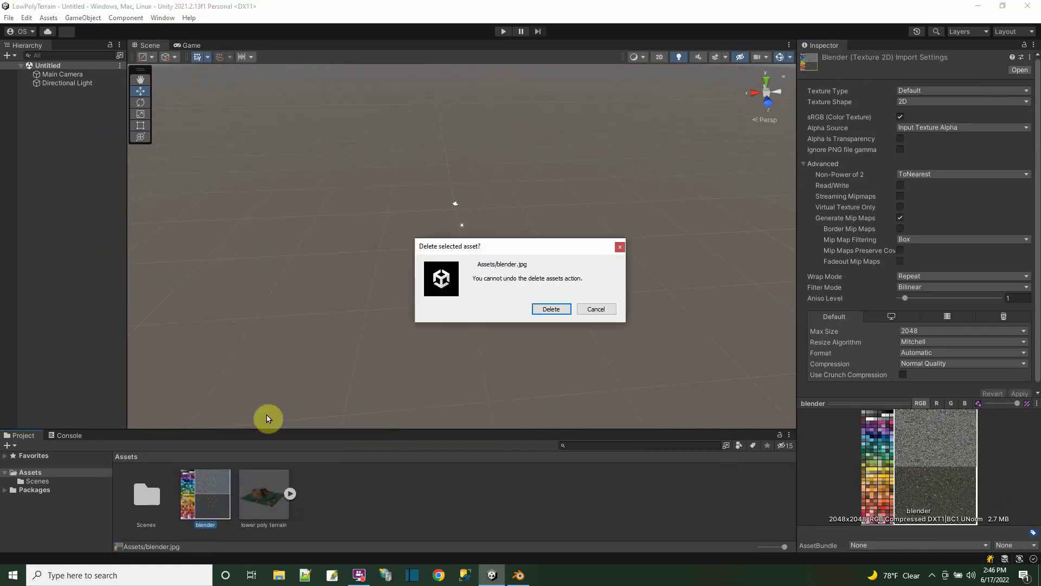
pyautogui.click(551, 309)
# Step: Re-import blender.jpg and show the terrain's Materials import settings with Unity maximized
pyautogui.click(209, 499)
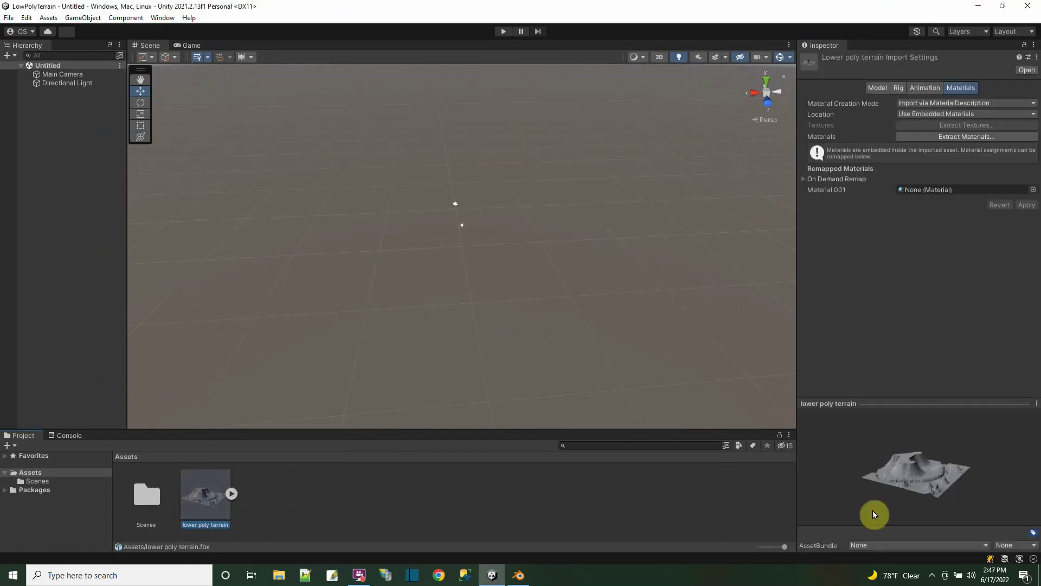
pyautogui.click(762, 103)
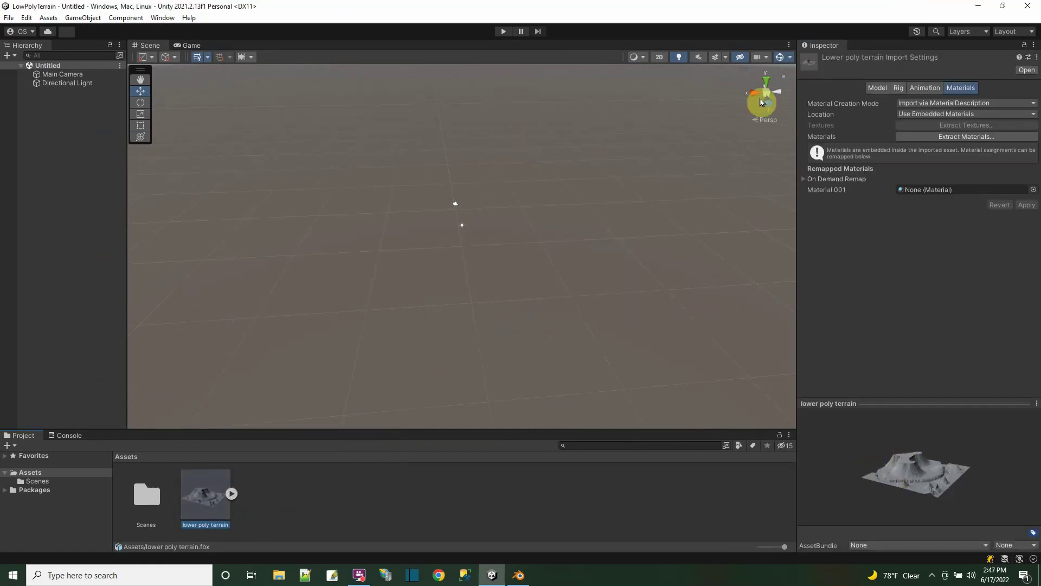
pyautogui.doubleClick(516, 8)
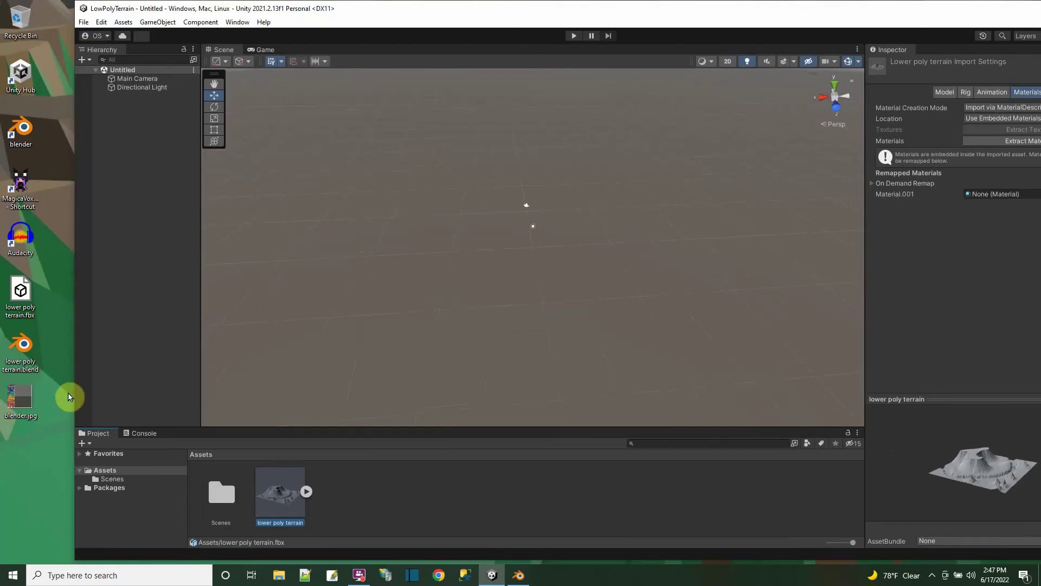
pyautogui.moveTo(29, 404); pyautogui.dragTo(370, 499)
pyautogui.click(889, 117)
pyautogui.doubleClick(948, 9)
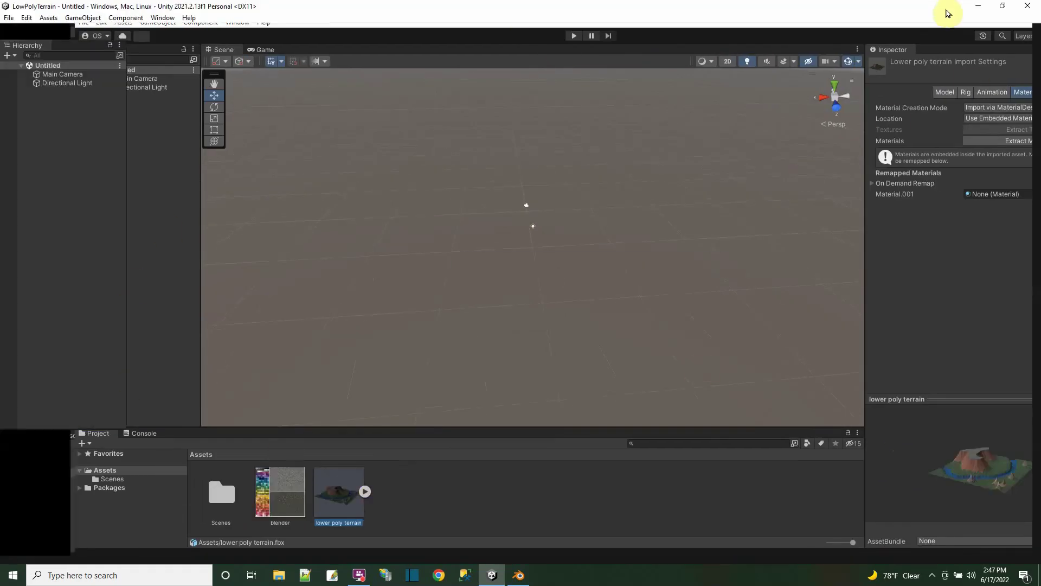
pyautogui.click(967, 453)
# Step: Enlarge the model preview and add a Cube via GameObject > 3D Object
pyautogui.moveTo(887, 403); pyautogui.dragTo(860, 290)
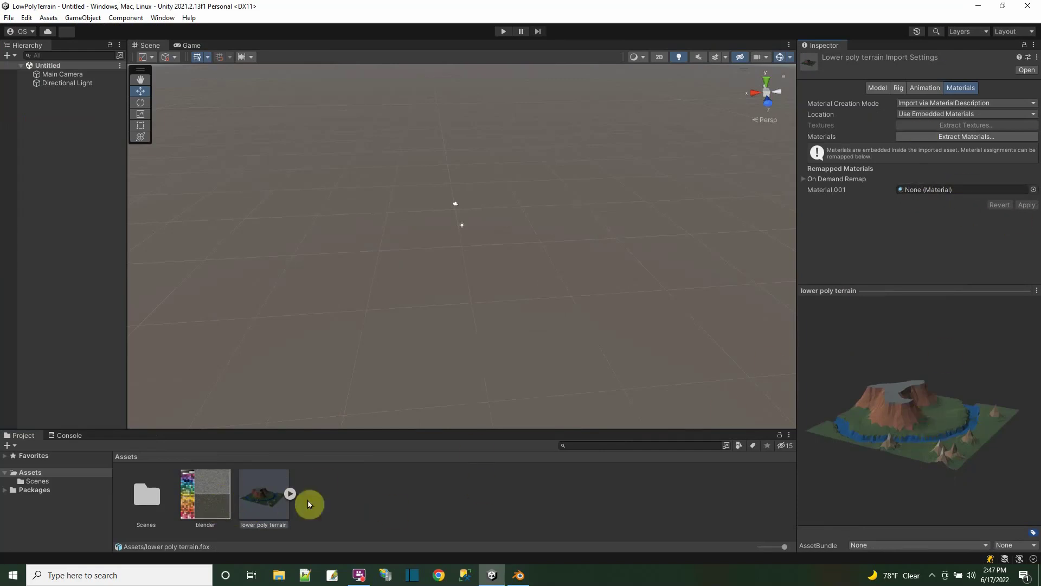
pyautogui.click(48, 65)
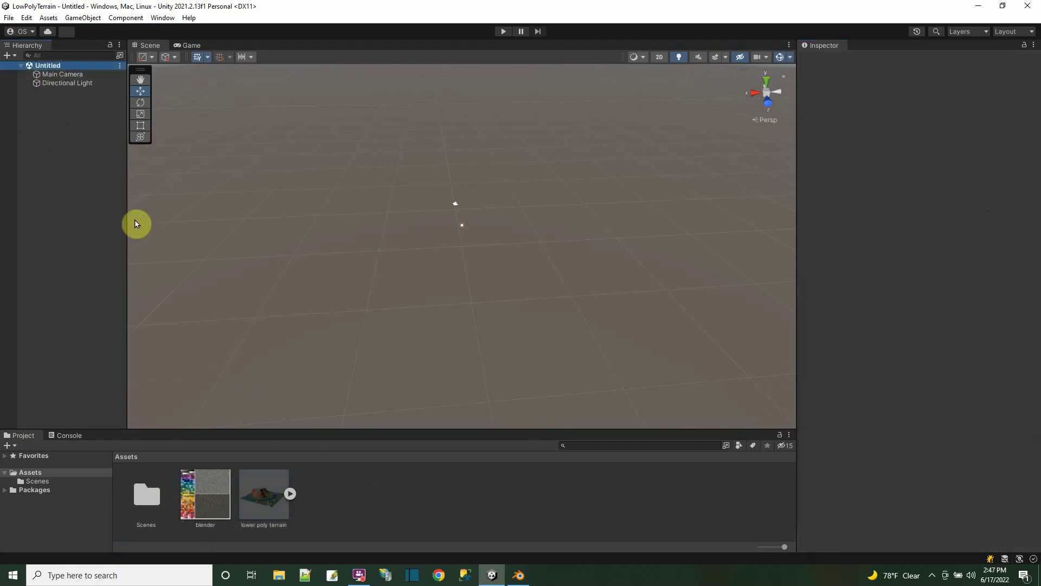
pyautogui.rightClick(45, 66)
pyautogui.moveTo(105, 202)
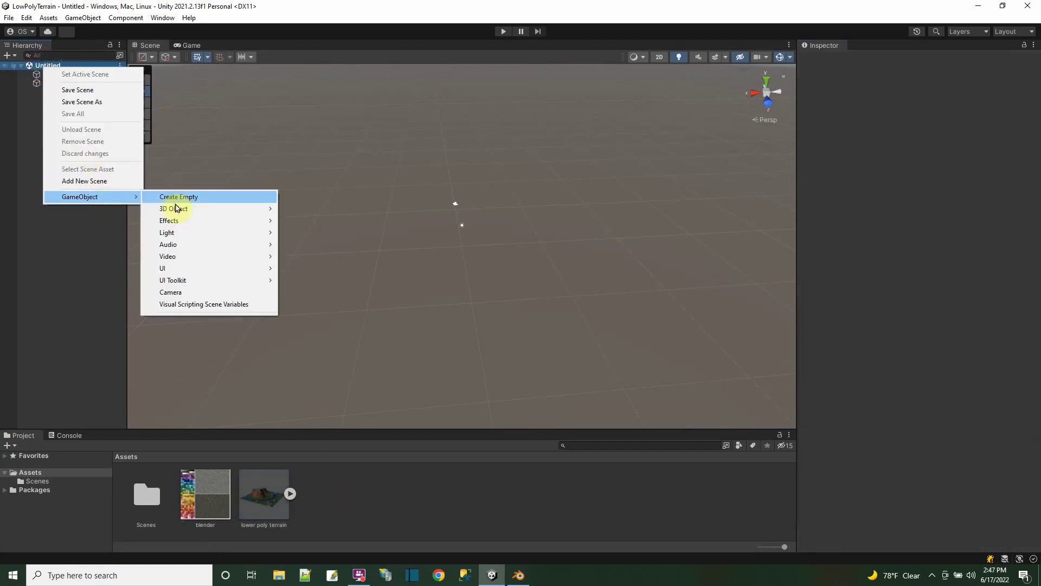
pyautogui.moveTo(182, 212)
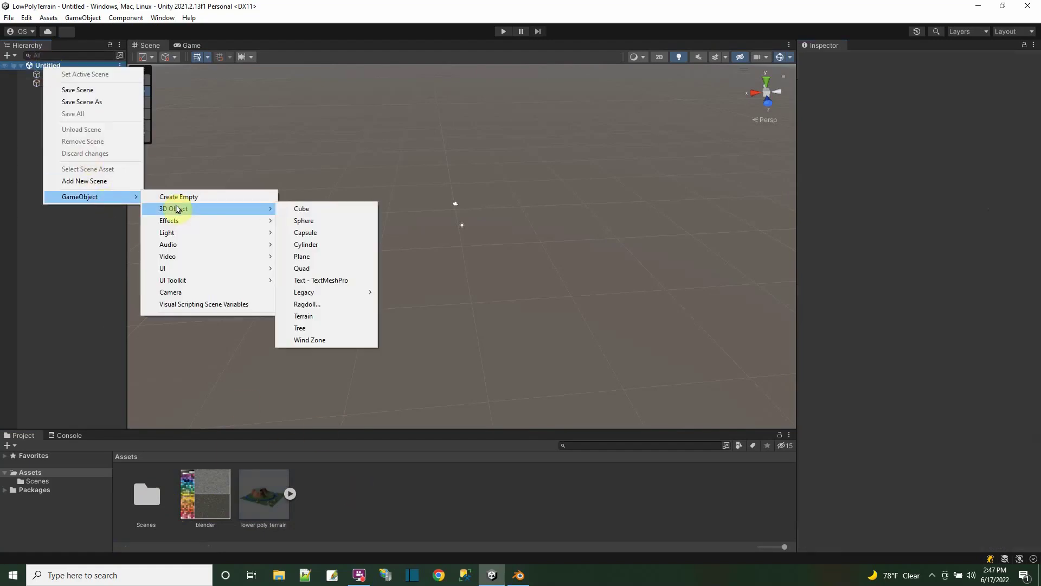
pyautogui.click(301, 210)
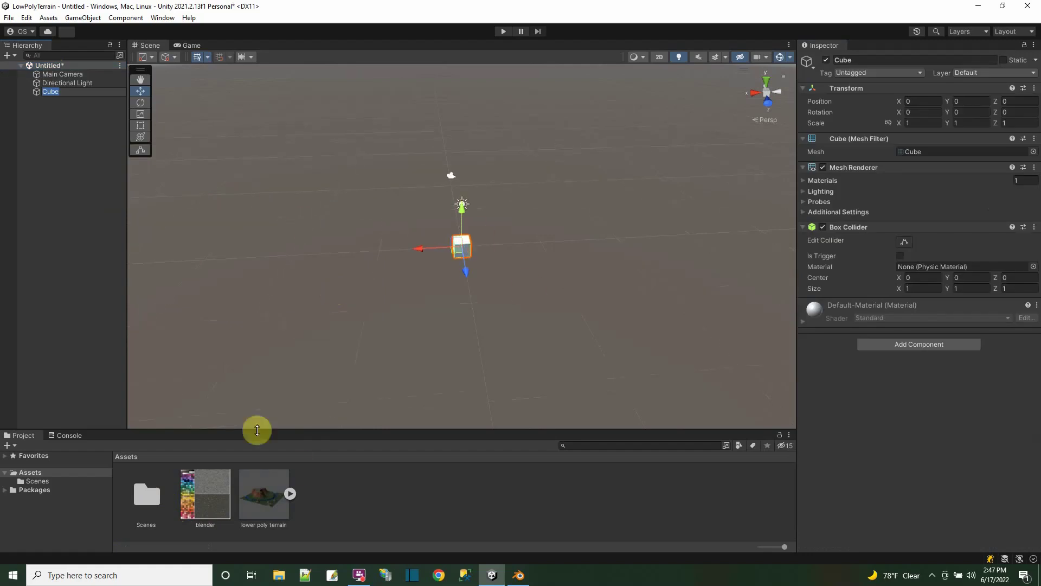
# Step: Apply the blender texture to the cube, creating a blender material in a Materials folder
pyautogui.moveTo(222, 491); pyautogui.dragTo(464, 257)
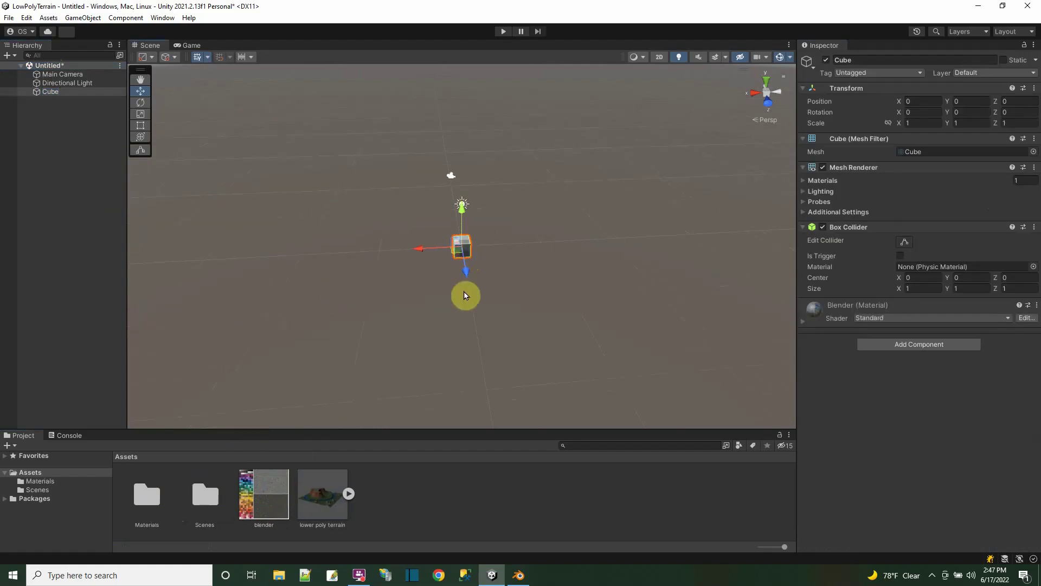
pyautogui.doubleClick(146, 496)
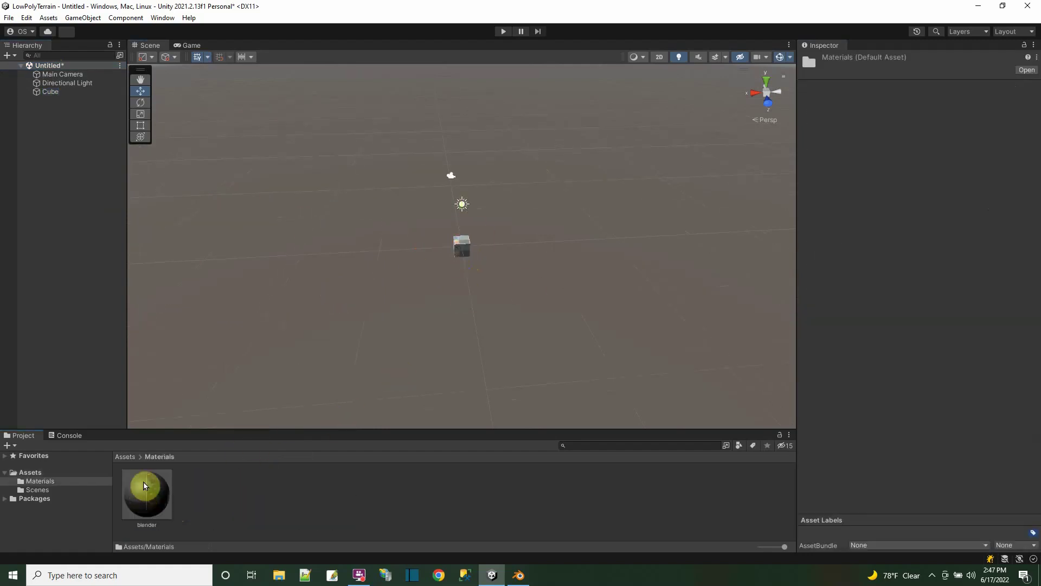
pyautogui.click(33, 473)
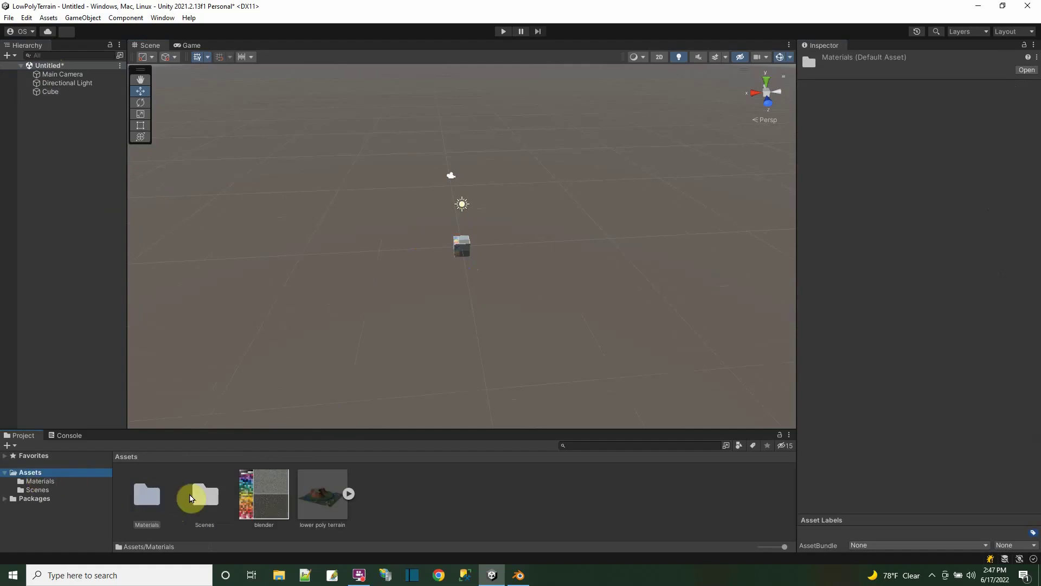
pyautogui.click(315, 494)
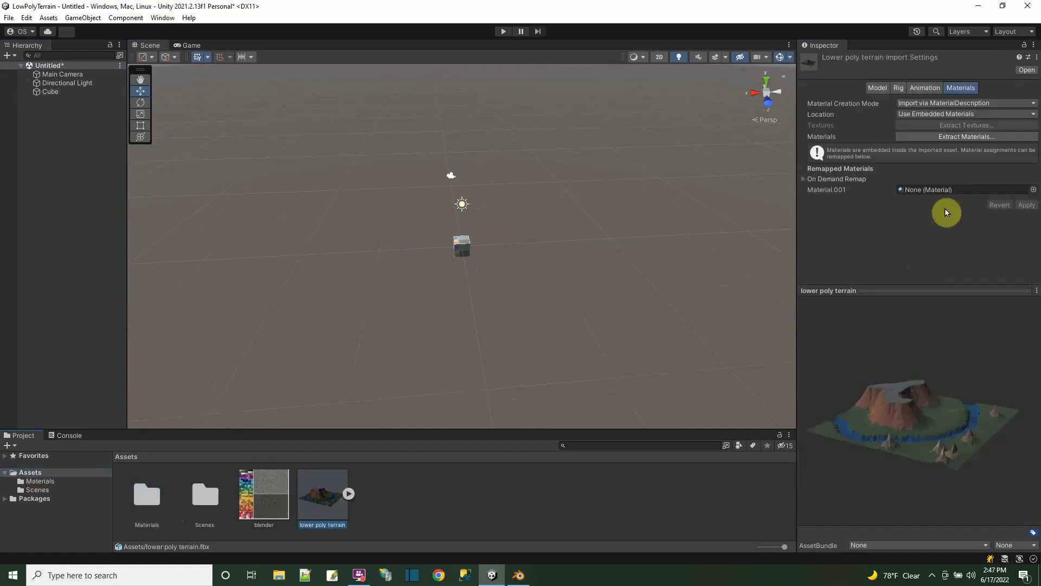
# Step: Remap the terrain's Material.001 to the blender material in the import settings
pyautogui.click(1031, 188)
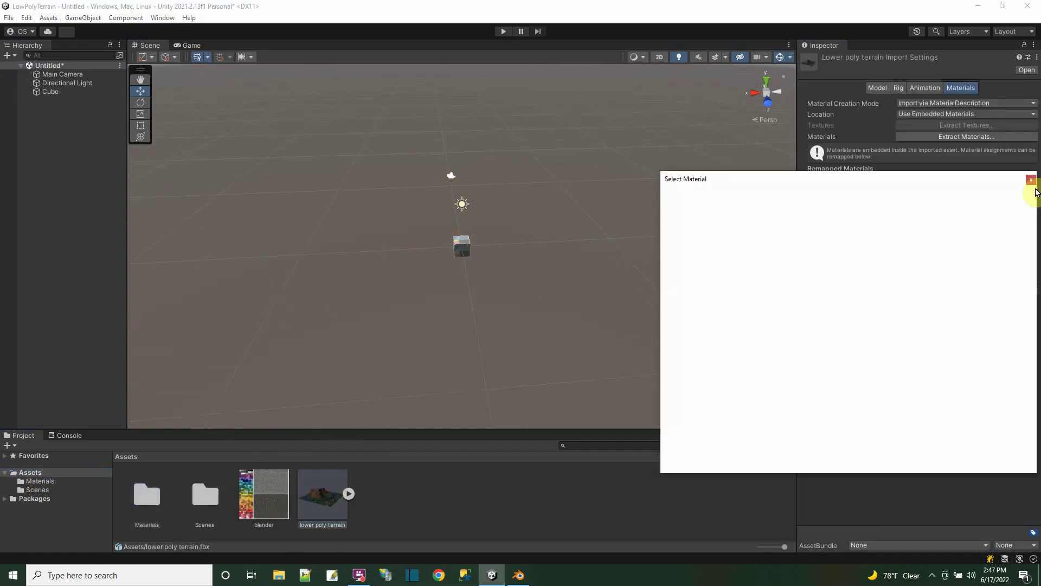
pyautogui.click(758, 227)
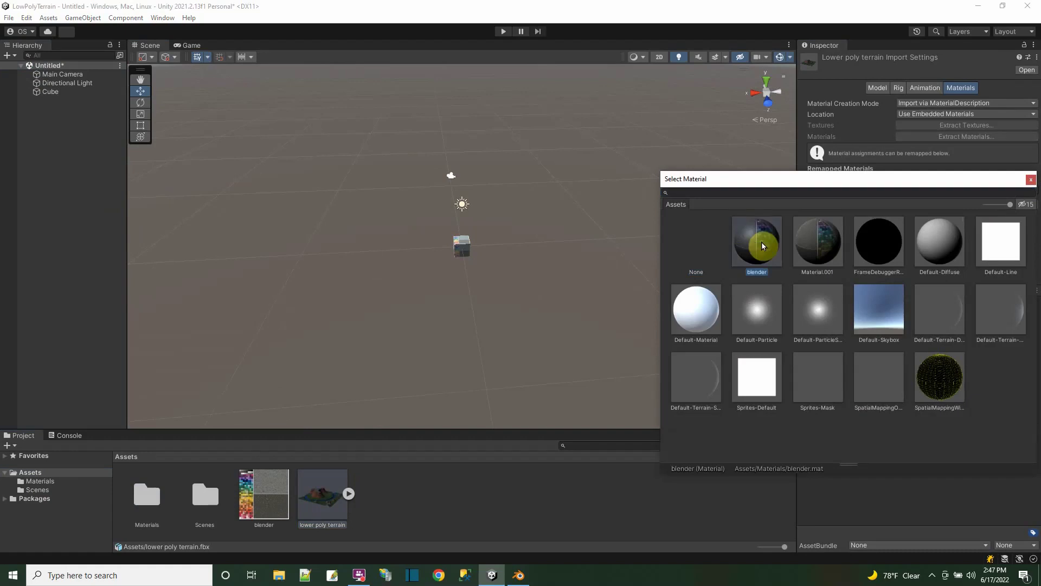
pyautogui.click(761, 242)
pyautogui.click(1021, 209)
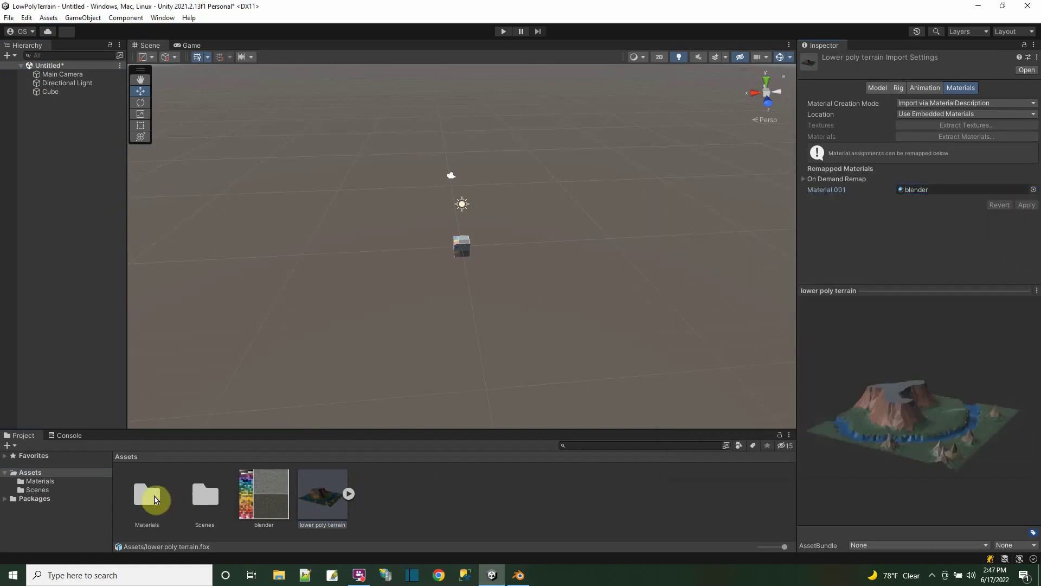
# Step: Delete the test Cube from the Hierarchy
pyautogui.click(50, 91)
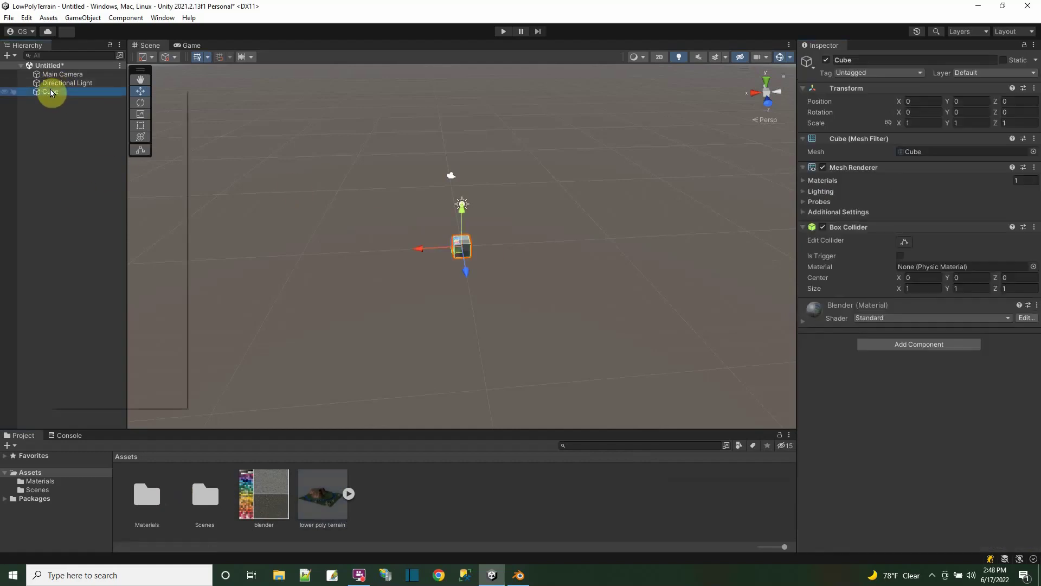
pyautogui.rightClick(51, 90)
pyautogui.click(87, 174)
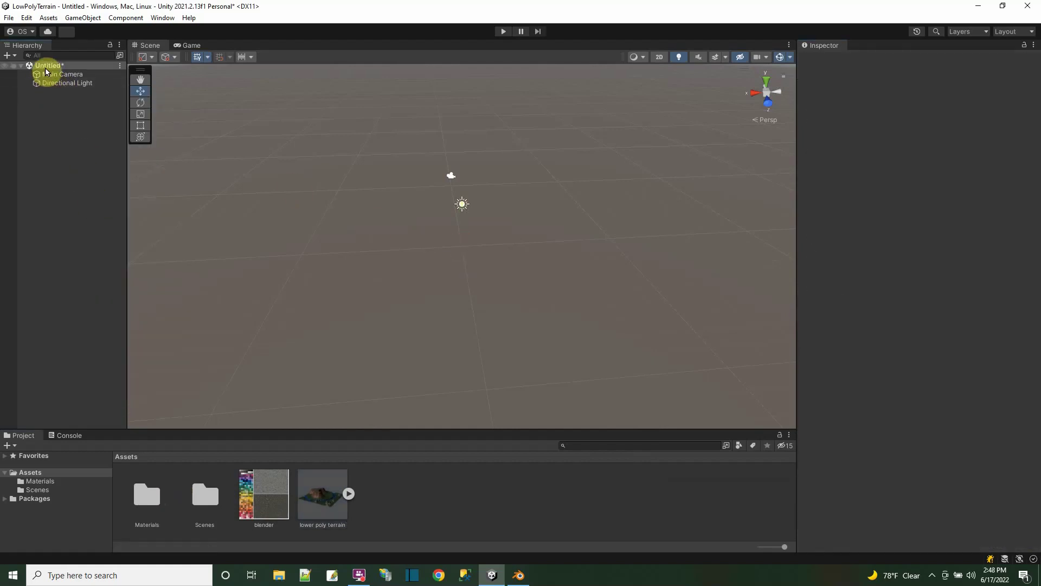
# Step: Save the scene over SampleScene.unity in the Scenes folder, confirming the replacement
pyautogui.click(9, 18)
pyautogui.click(27, 69)
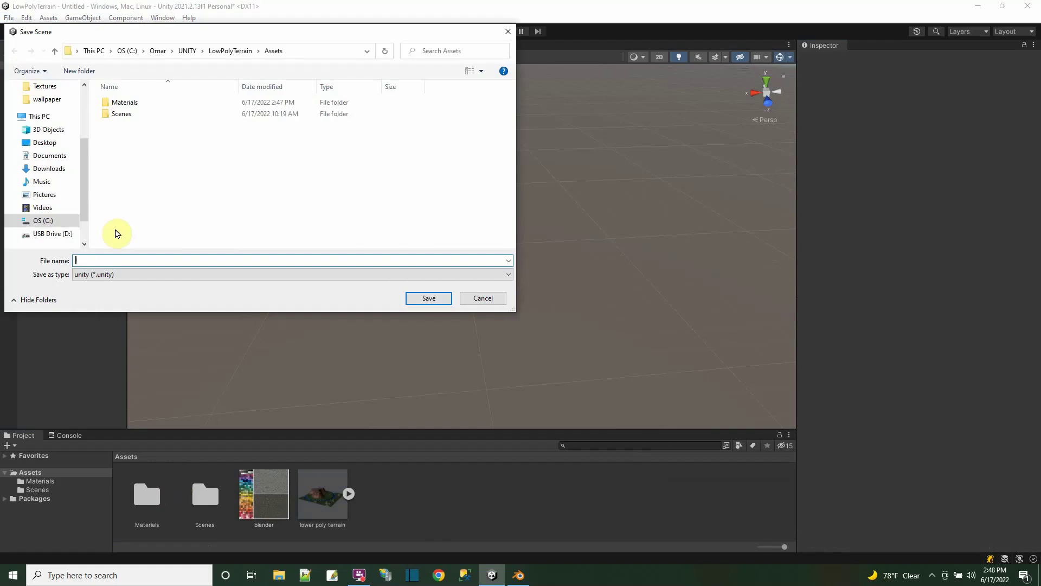
pyautogui.doubleClick(120, 113)
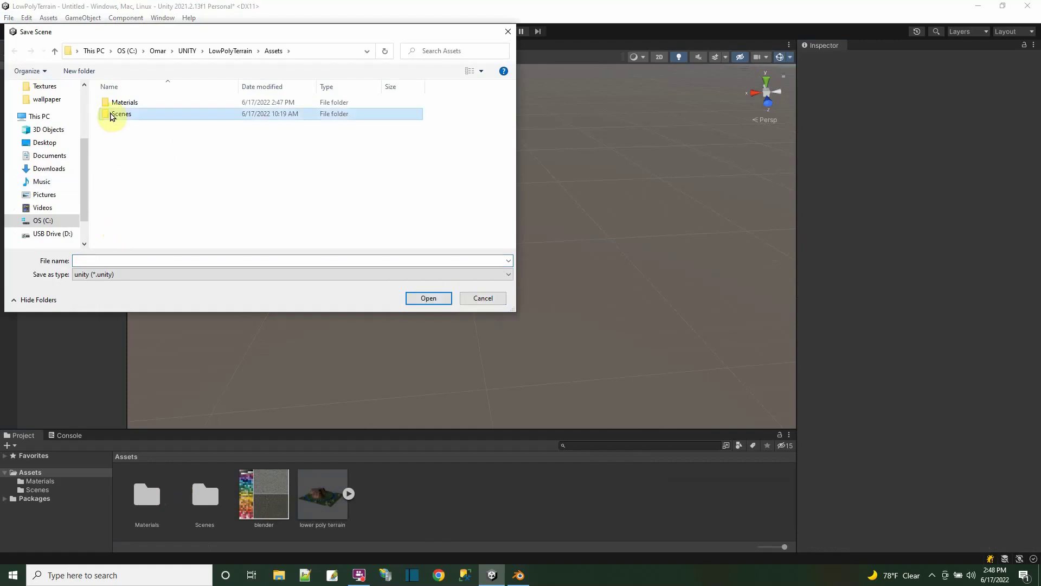
pyautogui.click(124, 103)
pyautogui.click(426, 298)
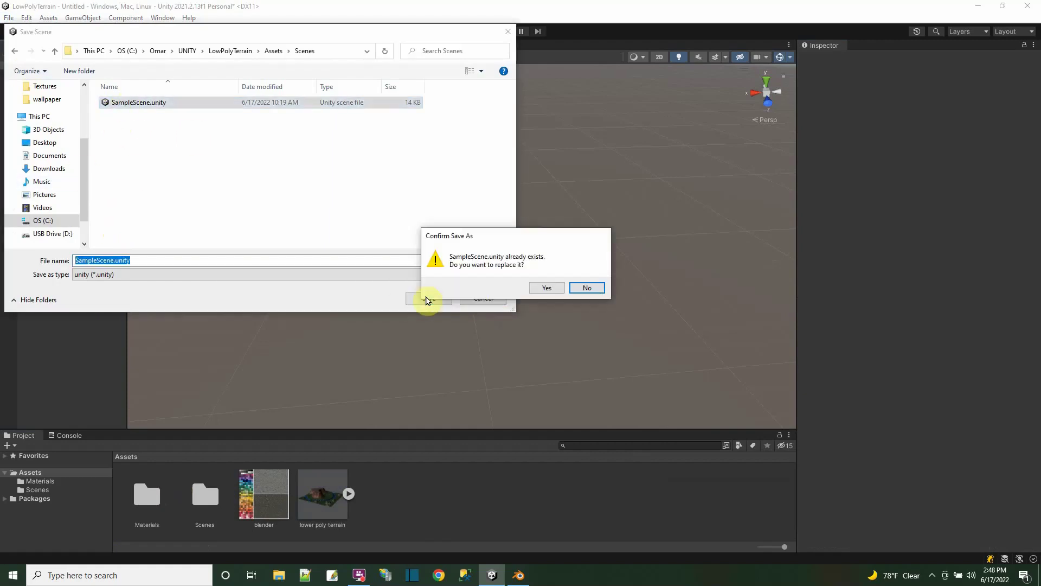
pyautogui.click(539, 288)
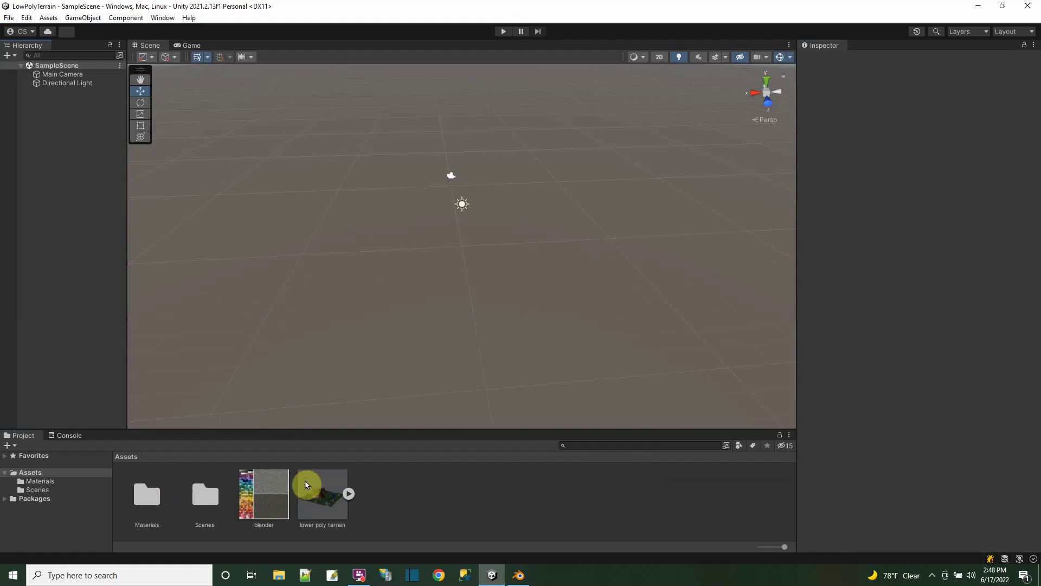
# Step: Drag lower poly terrain into the scene and reset its position to 0, 0, 0
pyautogui.moveTo(304, 483); pyautogui.dragTo(442, 217)
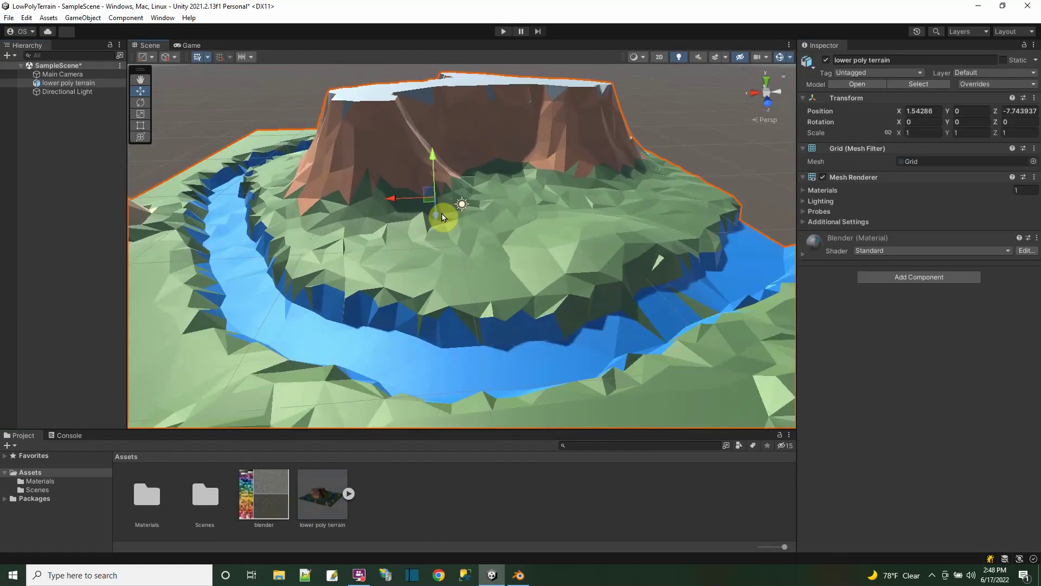
pyautogui.click(1035, 99)
pyautogui.moveTo(933, 209)
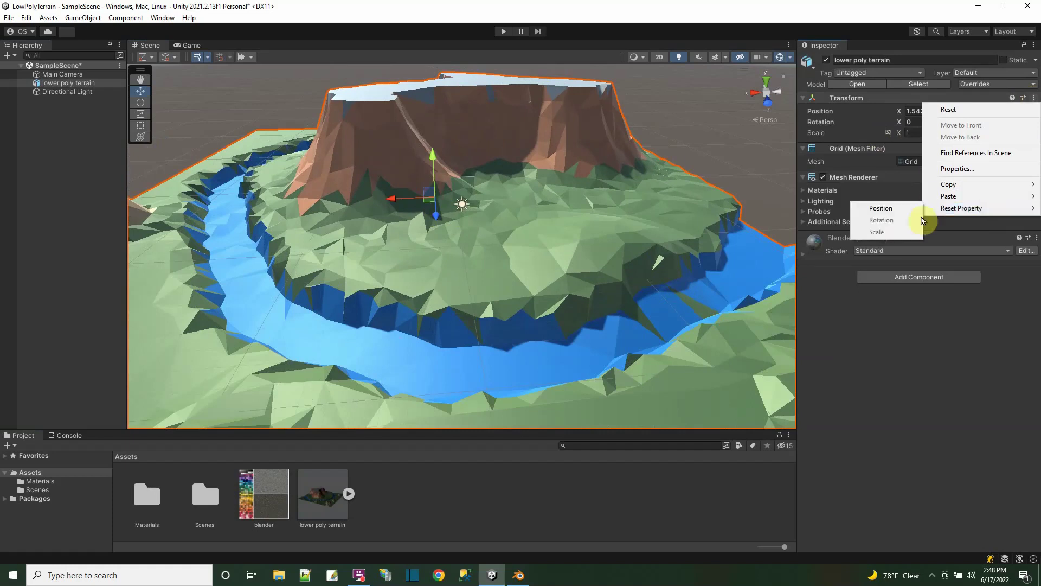
pyautogui.click(887, 212)
# Step: Frame the terrain with F, then orbit and zoom to look around it
pyautogui.press('f')
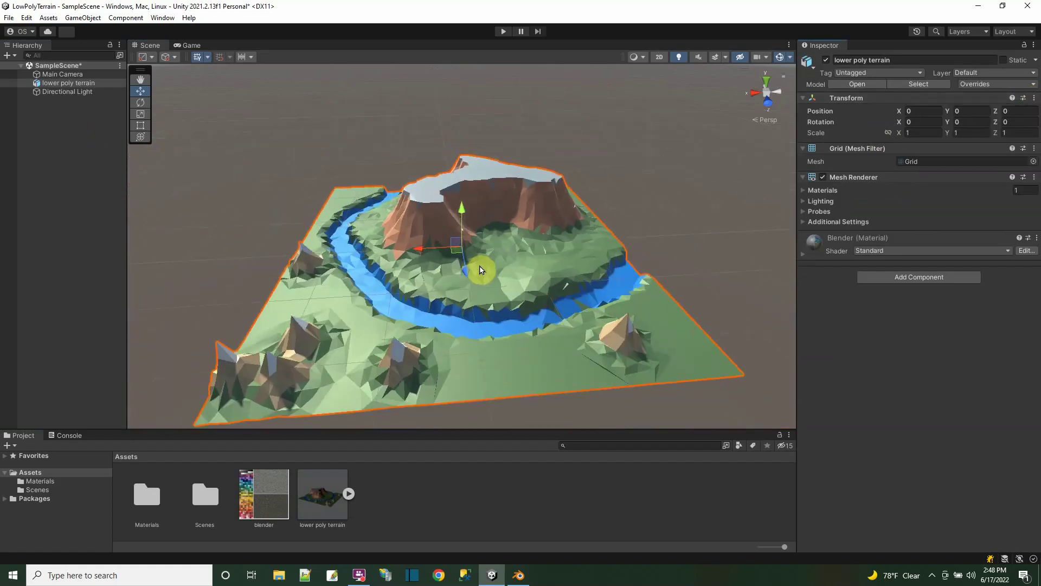
pyautogui.moveTo(480, 269)
pyautogui.keyDown('alt'); pyautogui.mouseDown()
pyautogui.moveTo(479, 286)
pyautogui.moveTo(318, 281)
pyautogui.moveTo(734, 309)
pyautogui.moveTo(774, 250)
pyautogui.moveTo(512, 268)
pyautogui.moveTo(479, 255)
pyautogui.moveTo(483, 274)
pyautogui.mouseUp(); pyautogui.keyUp('alt')
pyautogui.scroll(3, 481, 274)
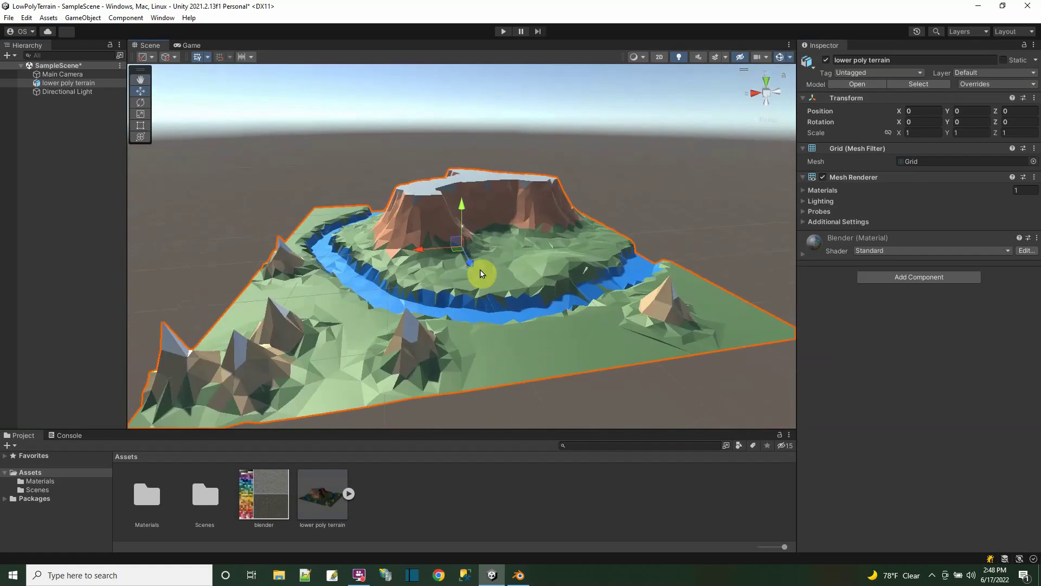
pyautogui.scroll(2, 481, 272)
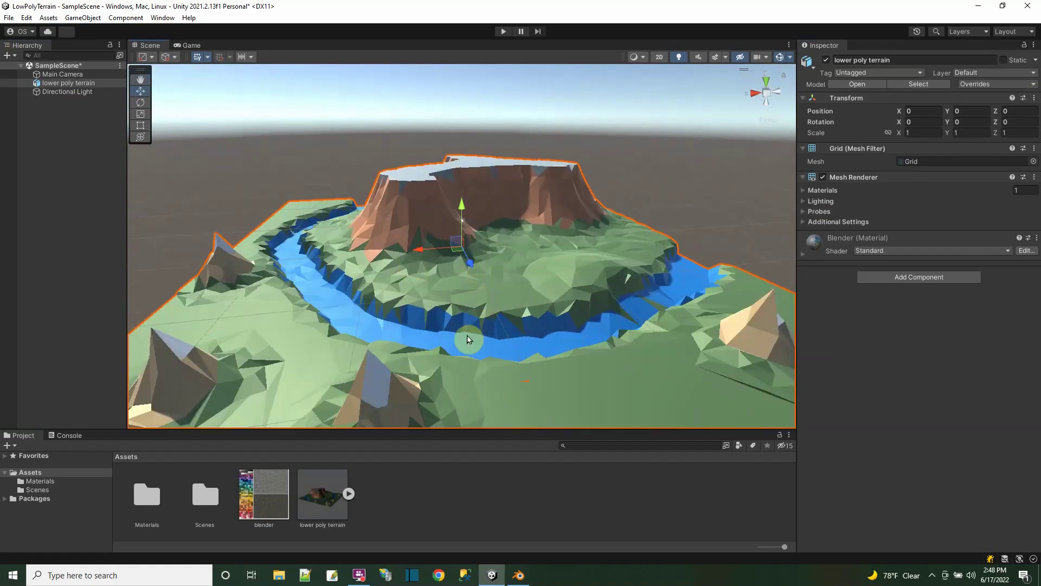
# Step: Set the blender material in Materials to Metallic 0.69 and Smoothness 0.17
pyautogui.doubleClick(147, 495)
pyautogui.click(155, 495)
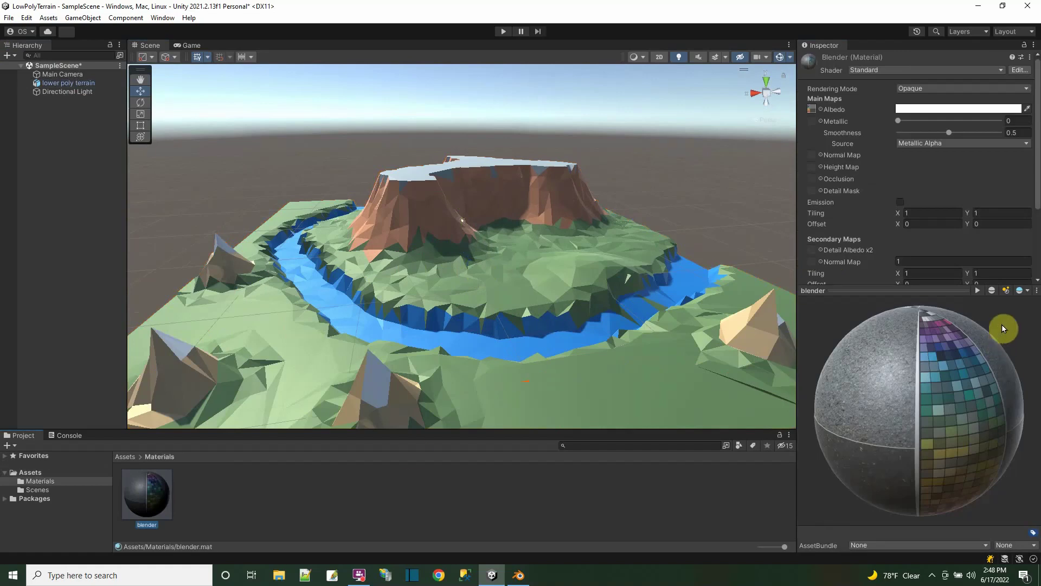
pyautogui.moveTo(898, 121)
pyautogui.mouseDown()
pyautogui.moveTo(975, 122)
pyautogui.moveTo(883, 123)
pyautogui.moveTo(1004, 133)
pyautogui.moveTo(916, 125)
pyautogui.mouseUp()
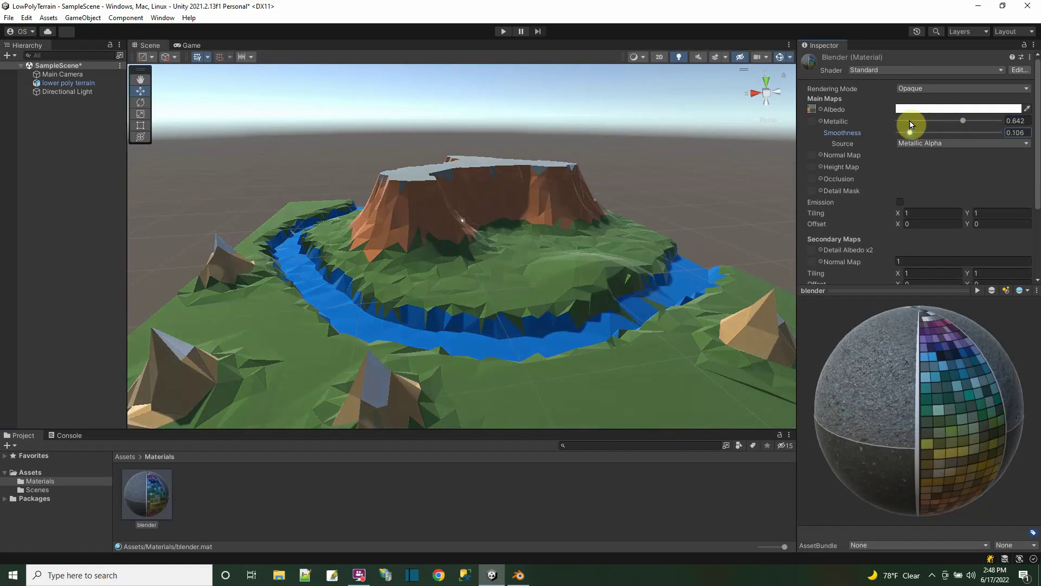
pyautogui.moveTo(909, 124); pyautogui.dragTo(916, 123)
pyautogui.click(964, 121)
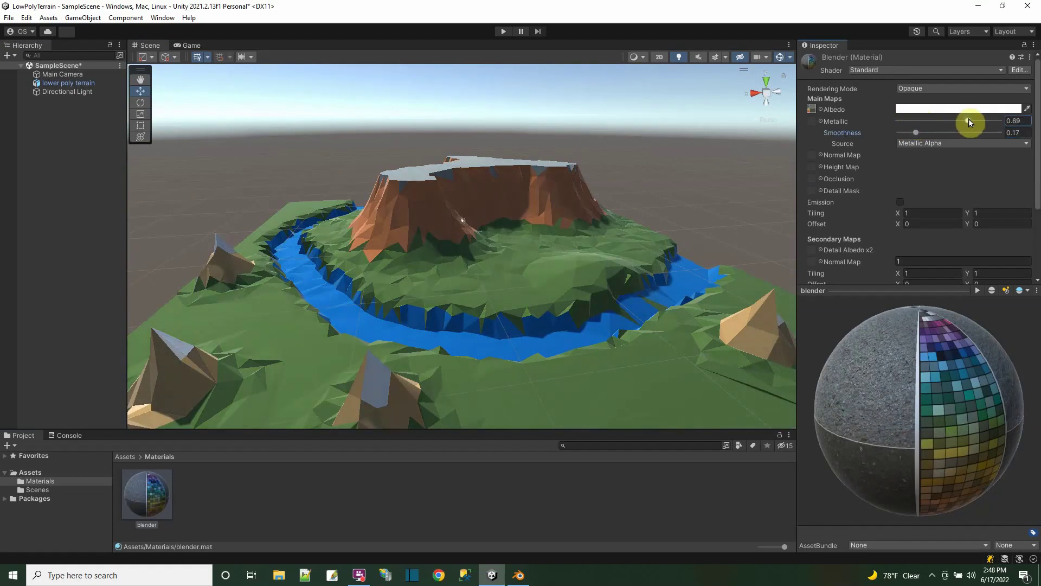
pyautogui.scroll(-2, 868, 168)
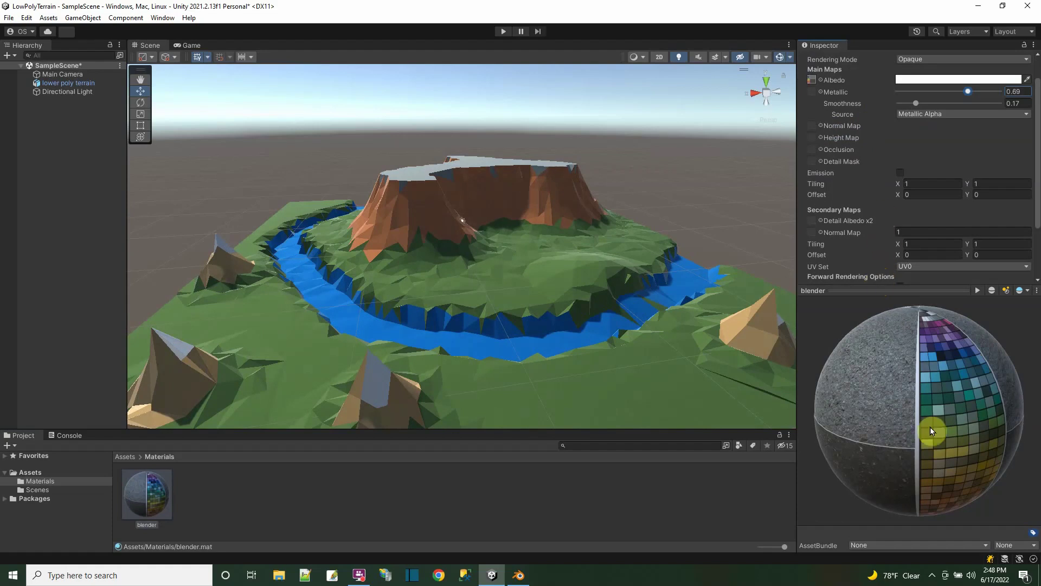
# Step: Cycle the material preview back to a sphere, then move Directional Light above lower poly terrain
pyautogui.click(989, 292)
pyautogui.click(990, 291)
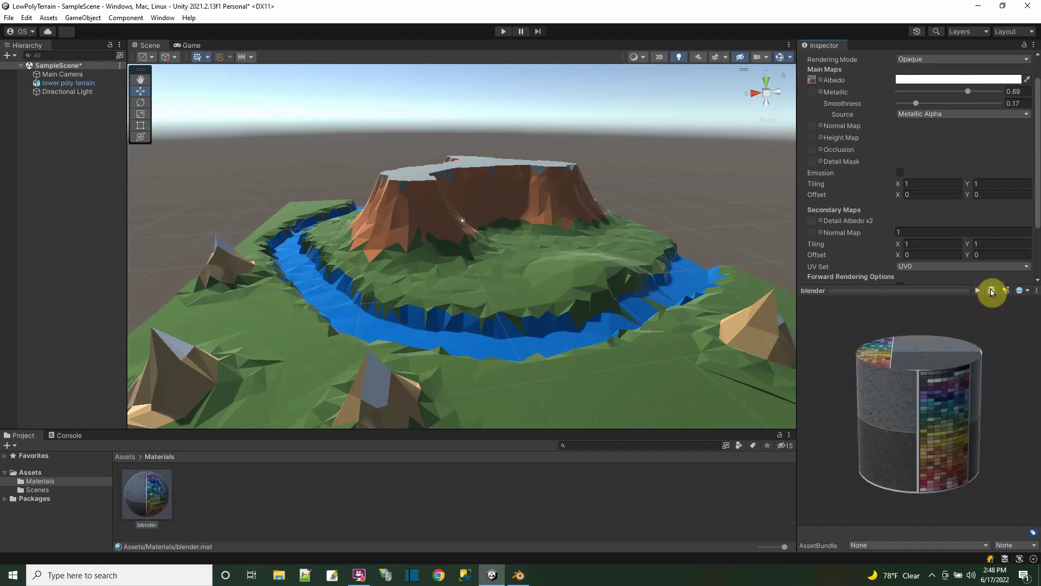
pyautogui.click(990, 291)
pyautogui.click(992, 292)
pyautogui.click(992, 292)
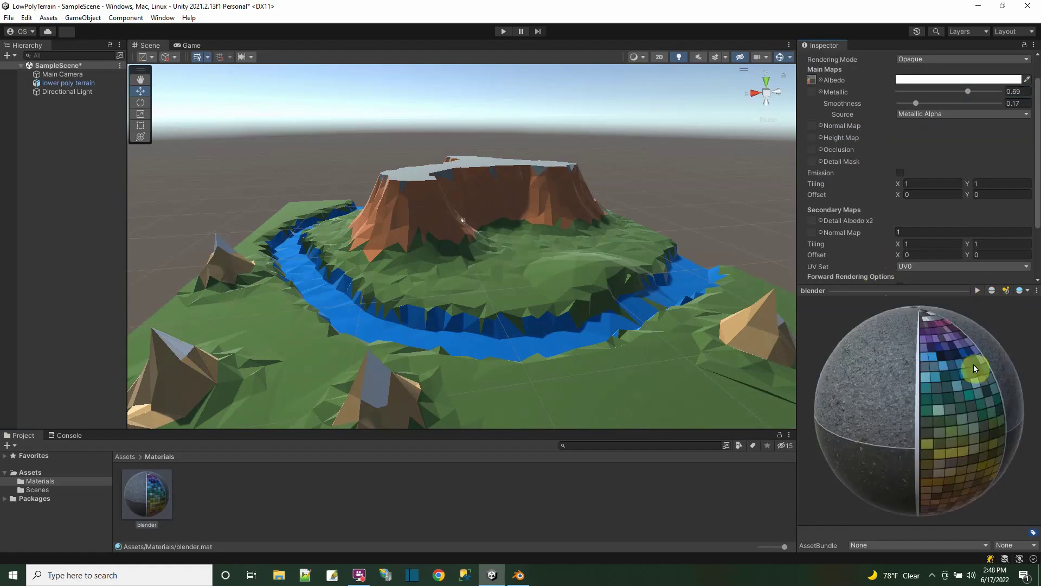
pyautogui.moveTo(859, 291); pyautogui.dragTo(878, 397)
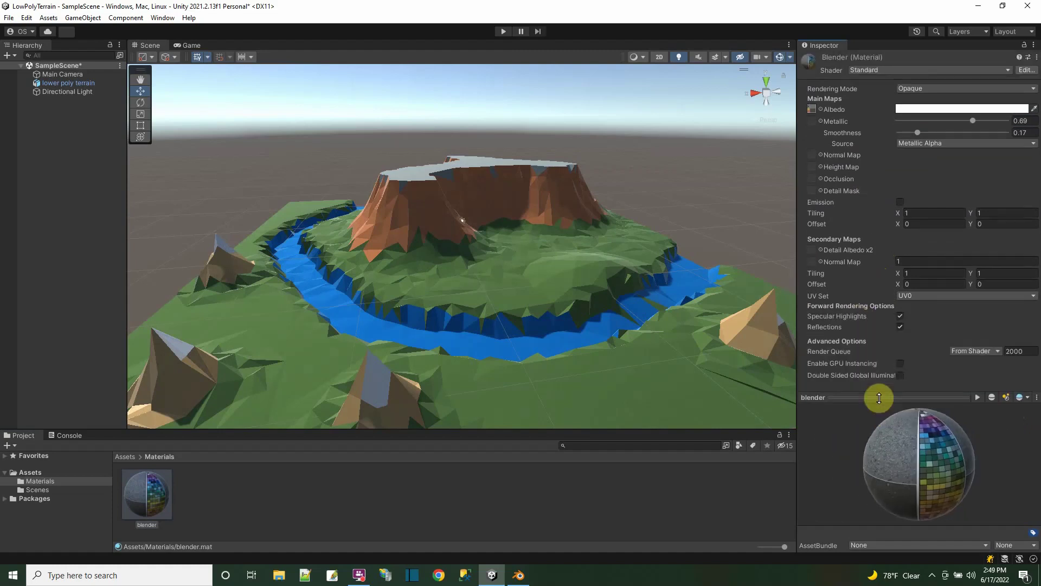
pyautogui.click(76, 86)
pyautogui.moveTo(74, 92); pyautogui.dragTo(73, 85)
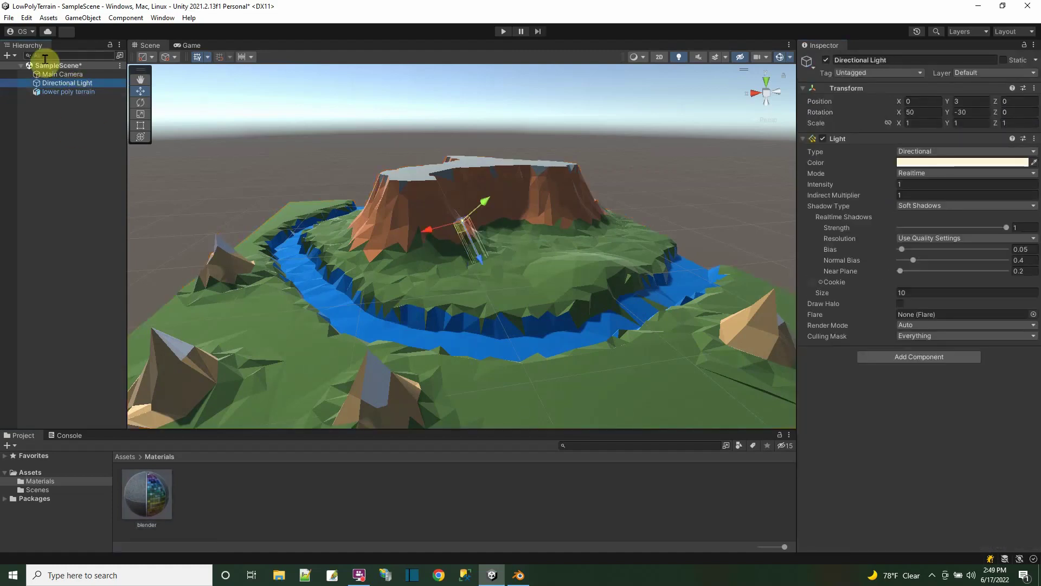
# Step: Save the scene and add a Sphere raised to Y 7.2 above the plateau
pyautogui.click(8, 19)
pyautogui.click(32, 70)
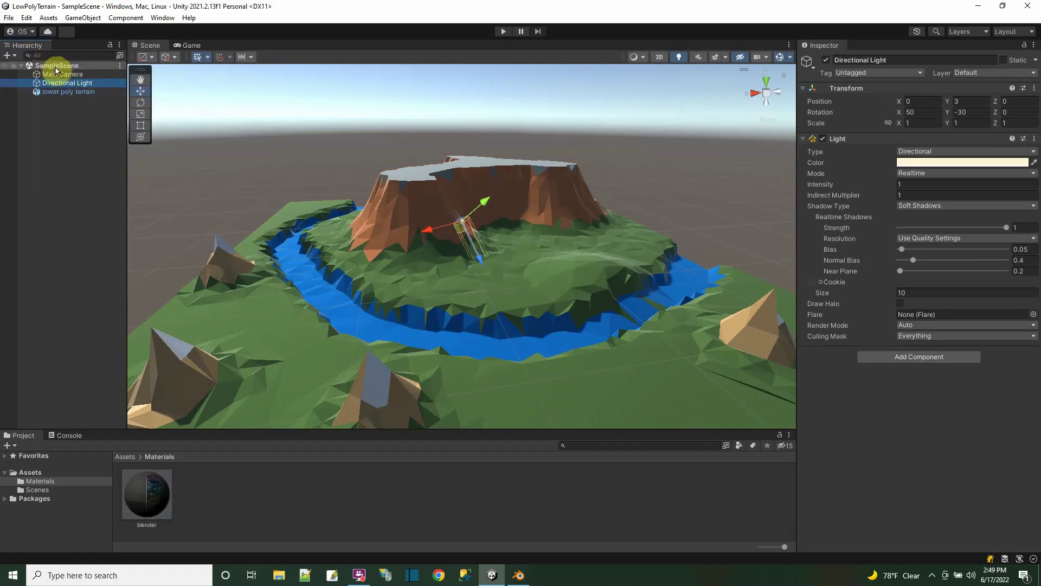
pyautogui.rightClick(59, 67)
pyautogui.moveTo(108, 194)
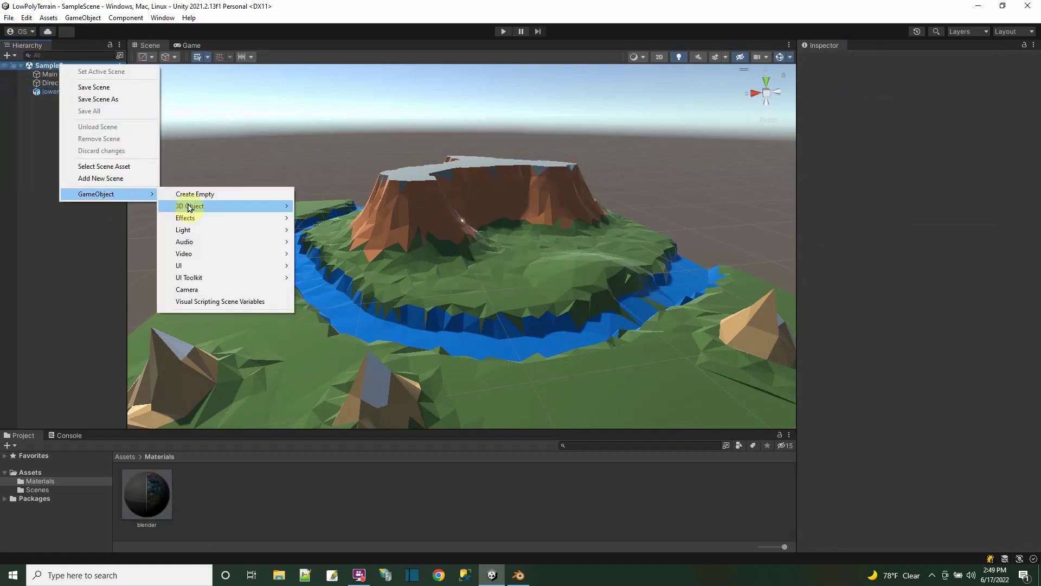
pyautogui.moveTo(244, 206)
pyautogui.click(332, 219)
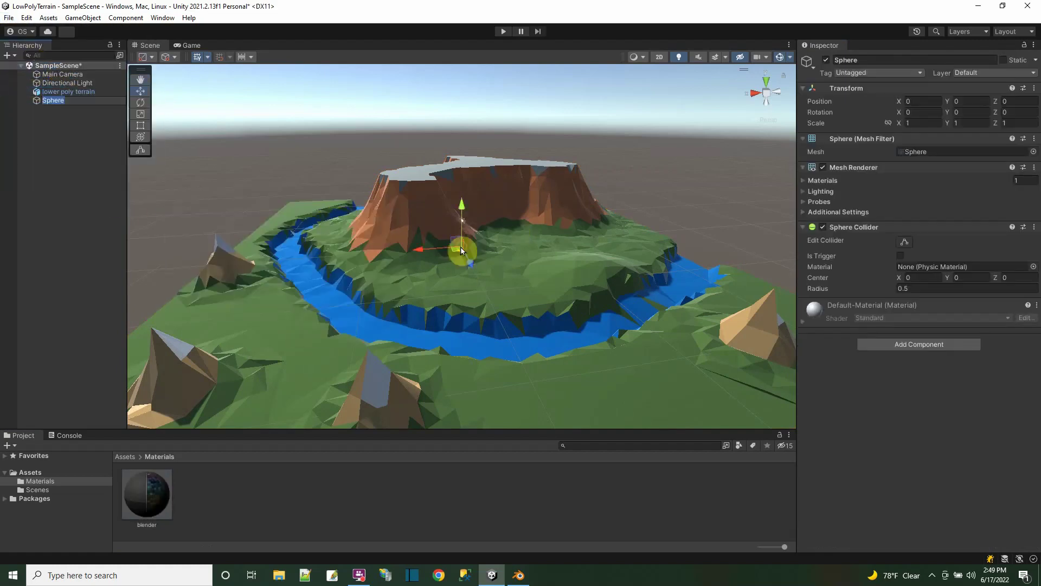
pyautogui.moveTo(460, 205); pyautogui.dragTo(439, 136)
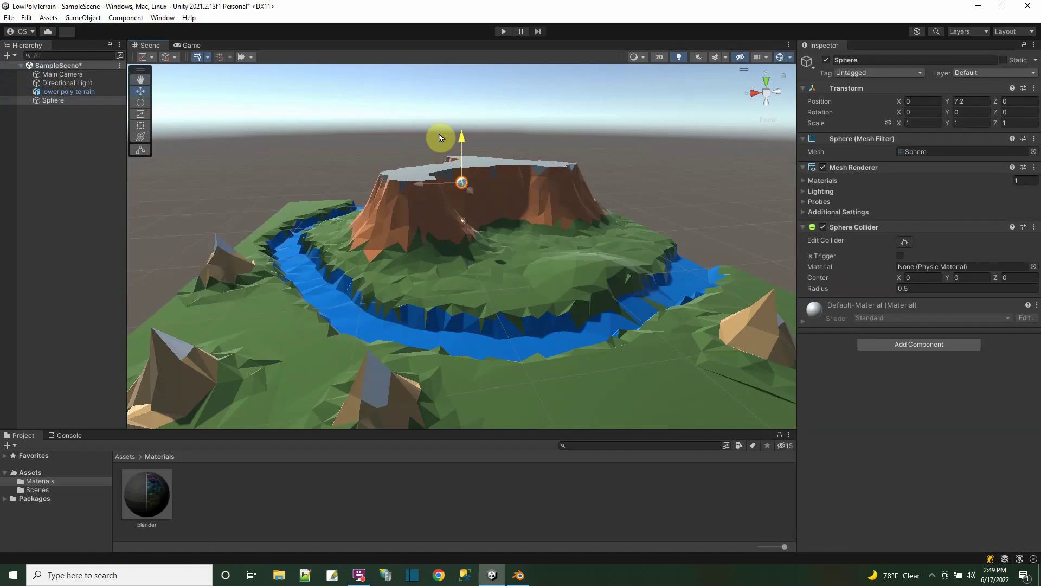
# Step: Give the sphere a Physics Rigidbody so it falls under gravity
pyautogui.keyDown('alt'); pyautogui.moveTo(493, 255); pyautogui.dragTo(479, 213); pyautogui.keyUp('alt')
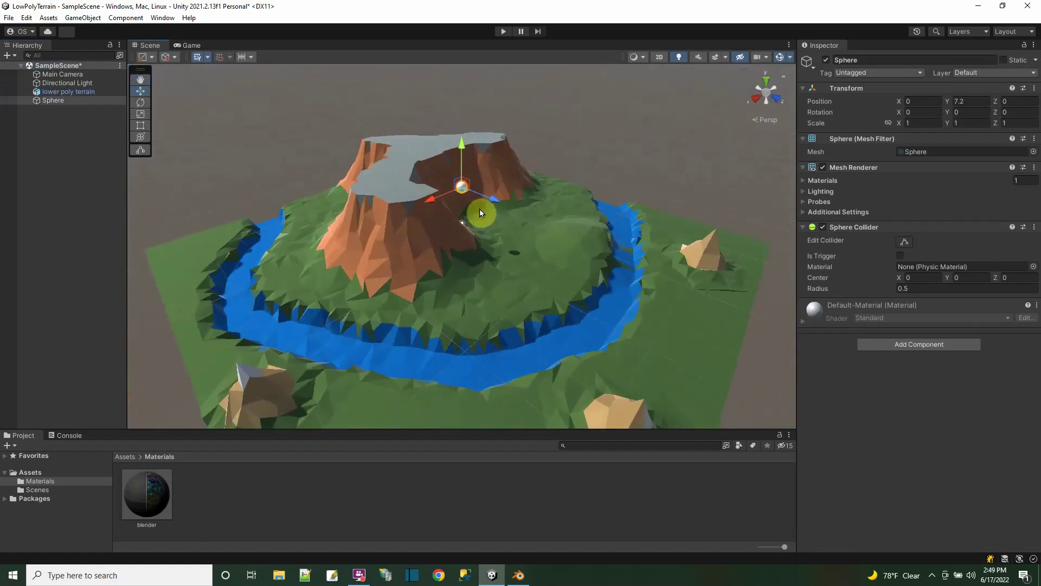
pyautogui.click(895, 343)
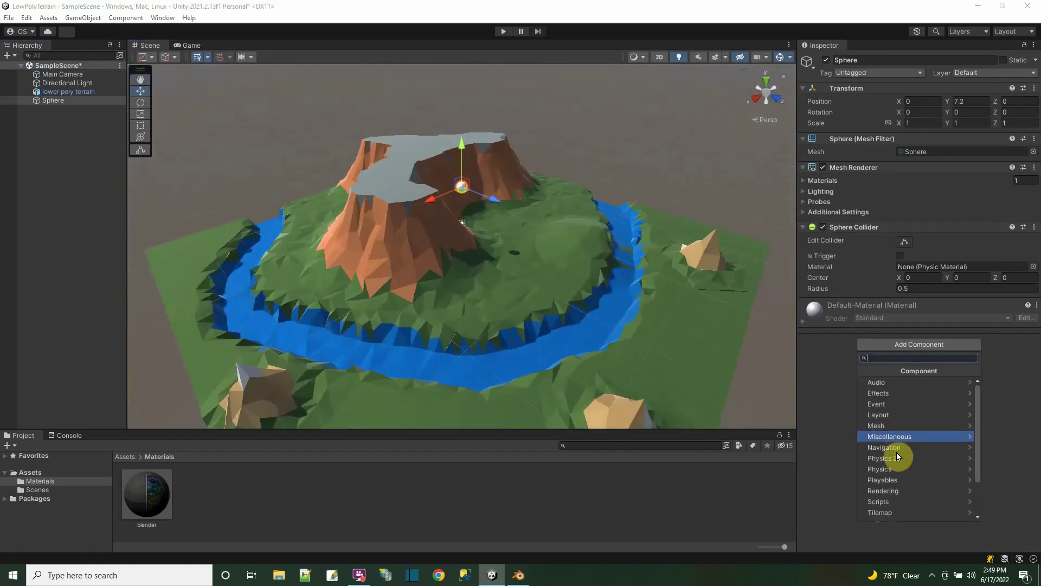
pyautogui.click(895, 468)
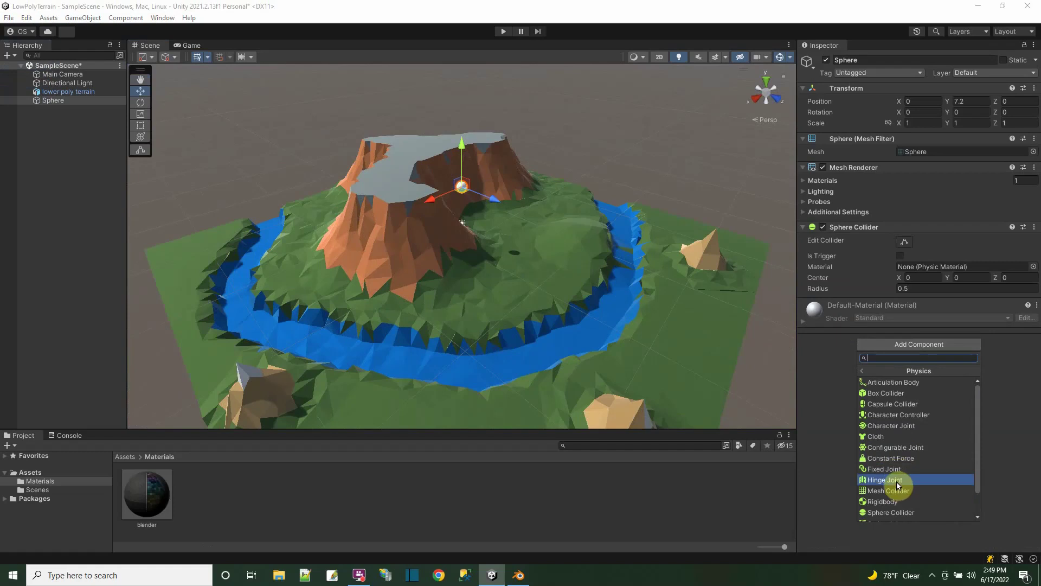
pyautogui.click(897, 500)
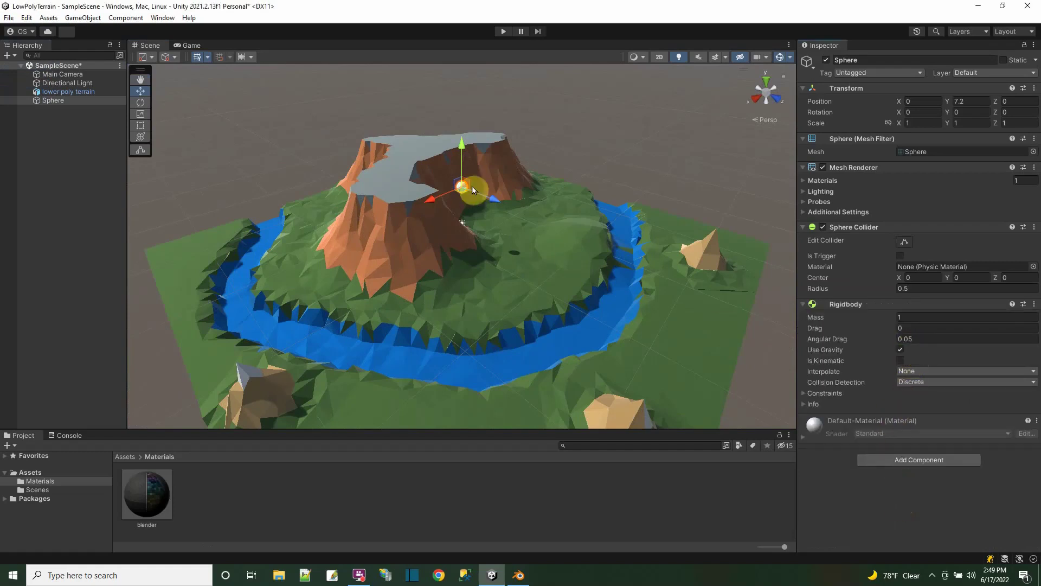
pyautogui.click(56, 75)
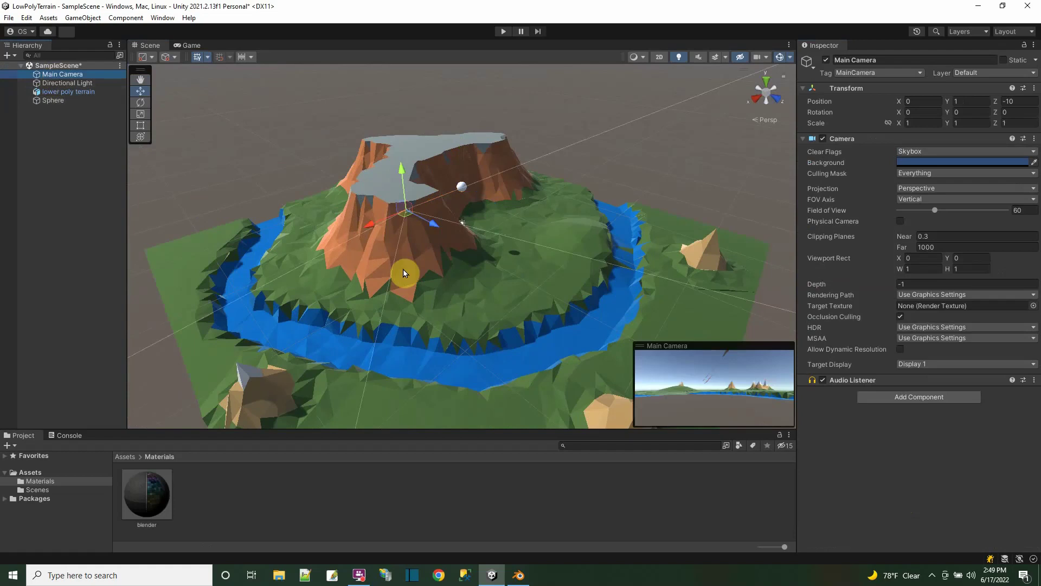
# Step: Align the Main Camera with the view, test play mode, then realign it from a new angle
pyautogui.hotkey('ctrl', 'shift', 'f')
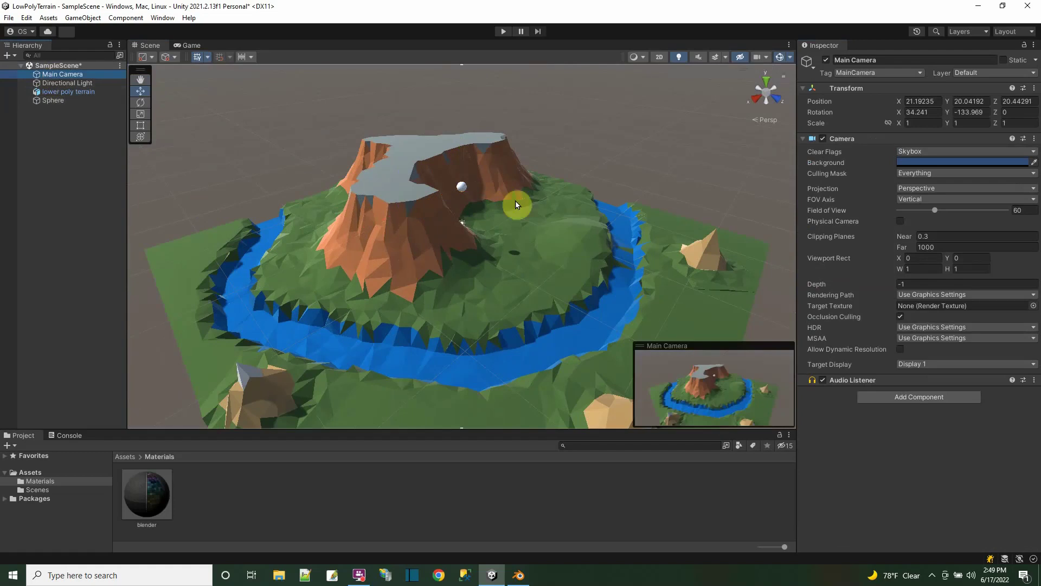
pyautogui.click(502, 32)
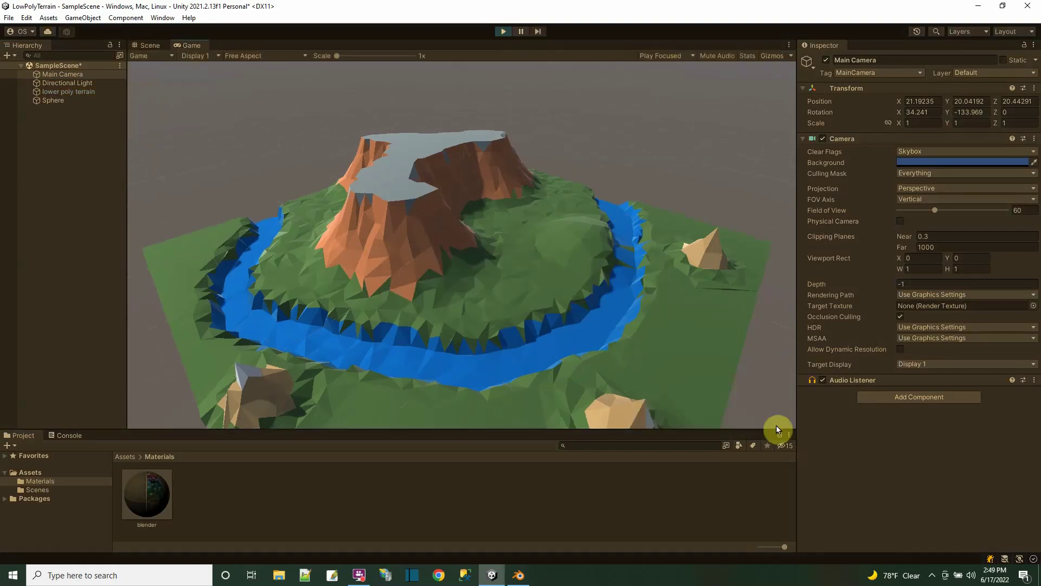
pyautogui.click(500, 31)
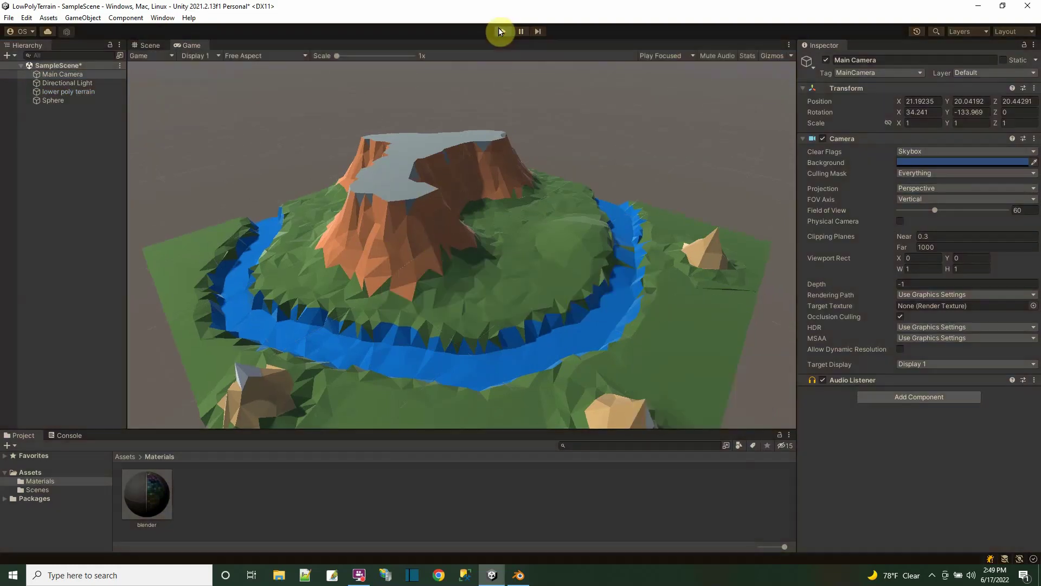
pyautogui.keyDown('alt'); pyautogui.moveTo(563, 228); pyautogui.dragTo(233, 184); pyautogui.keyUp('alt')
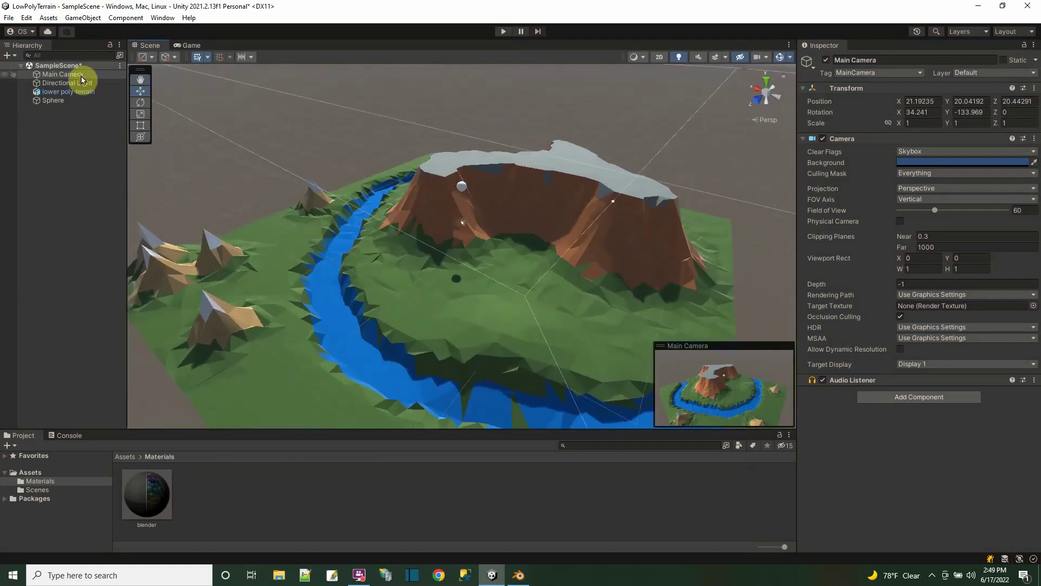
pyautogui.hotkey('ctrl', 'shift', 'f')
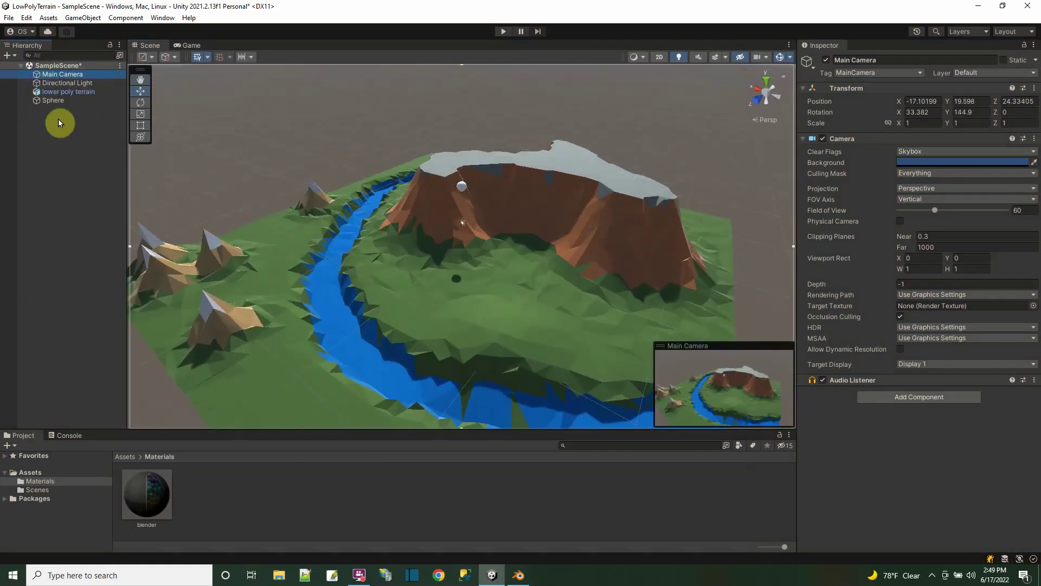
# Step: Add a non-convex Mesh Collider to lower poly terrain and run play mode to watch the sphere
pyautogui.click(55, 93)
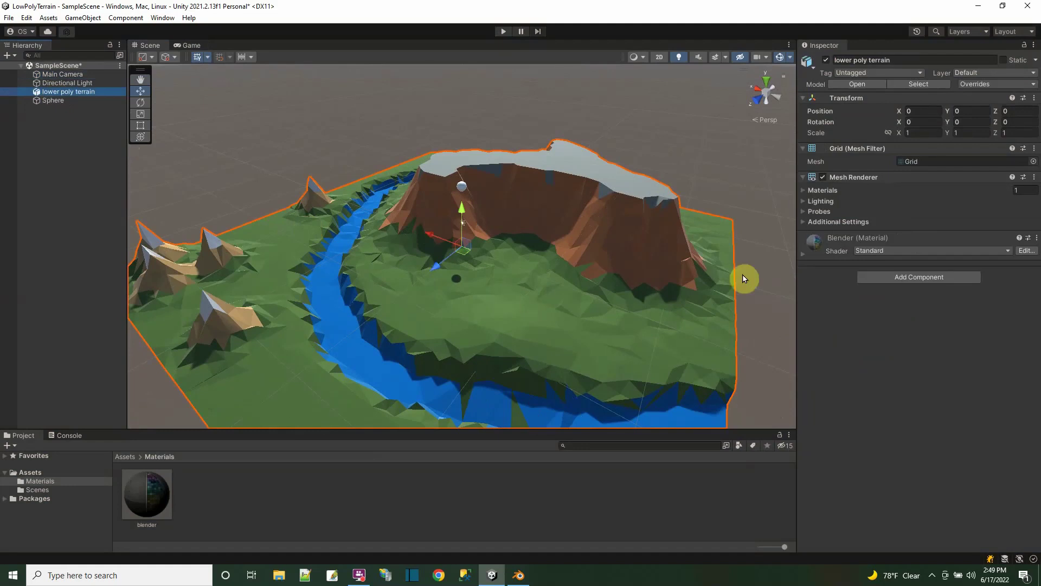
pyautogui.click(895, 280)
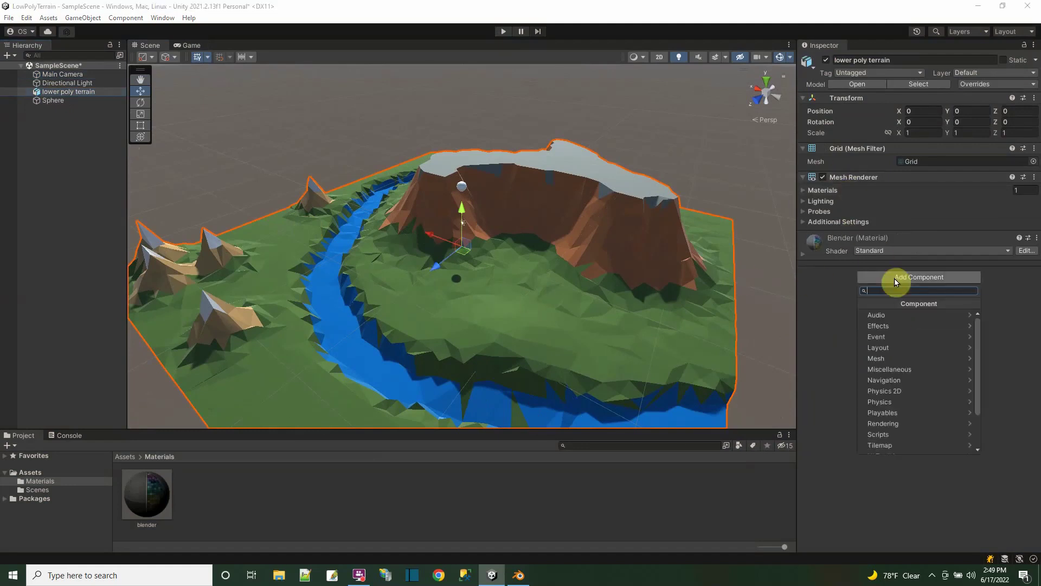
pyautogui.click(892, 392)
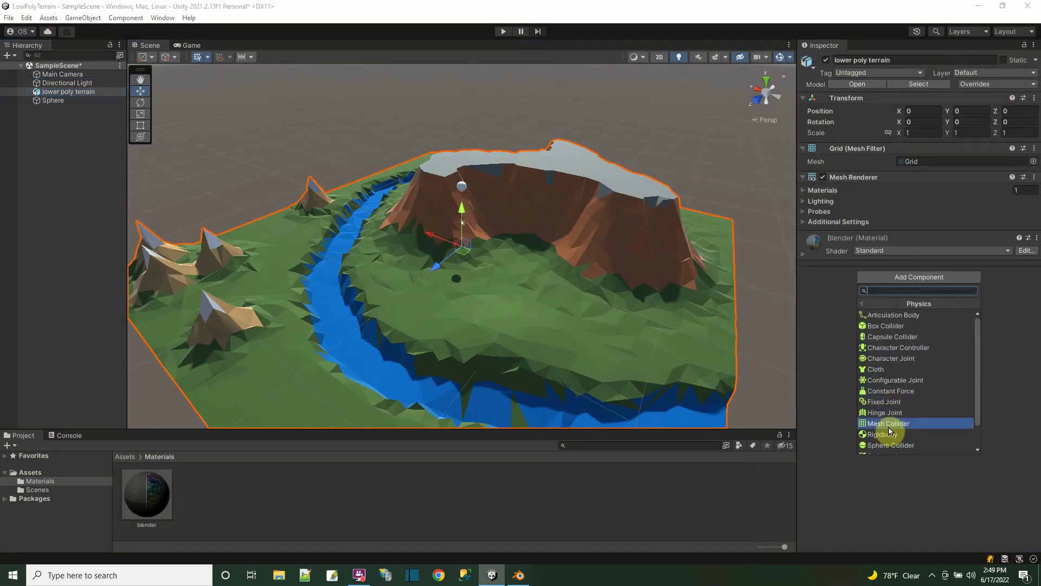
pyautogui.click(889, 424)
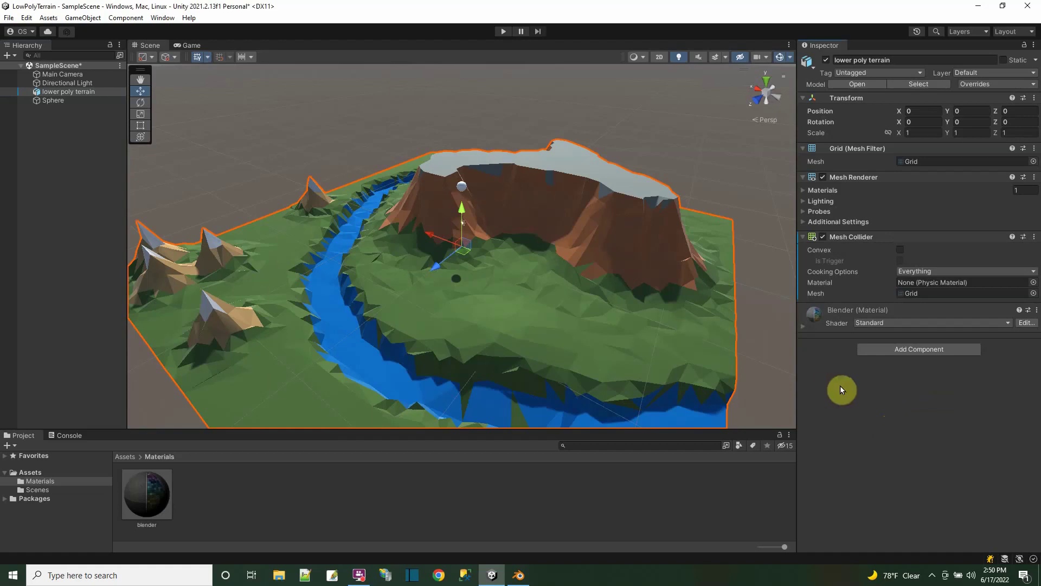
pyautogui.click(900, 249)
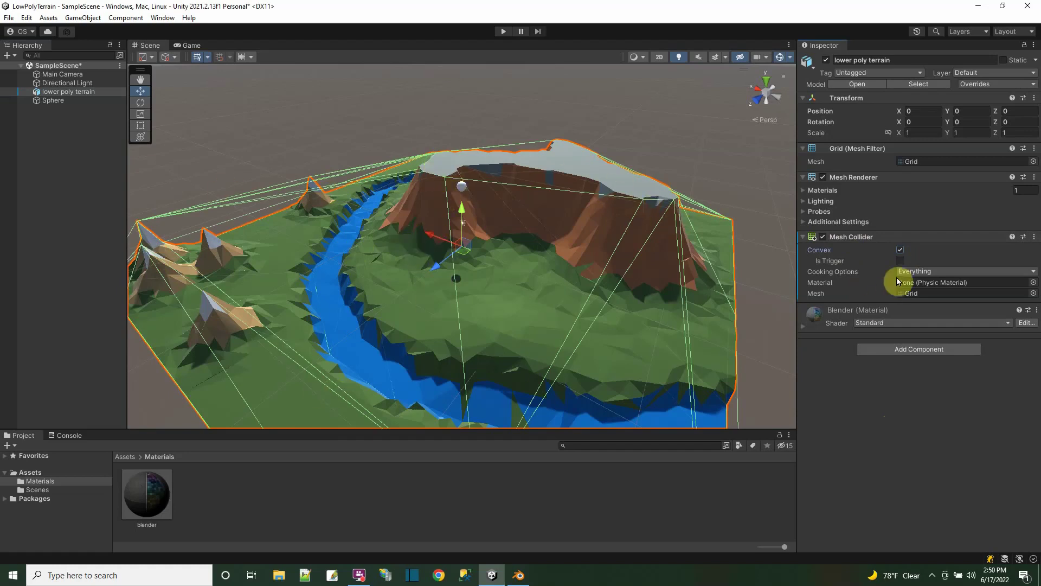
pyautogui.click(900, 251)
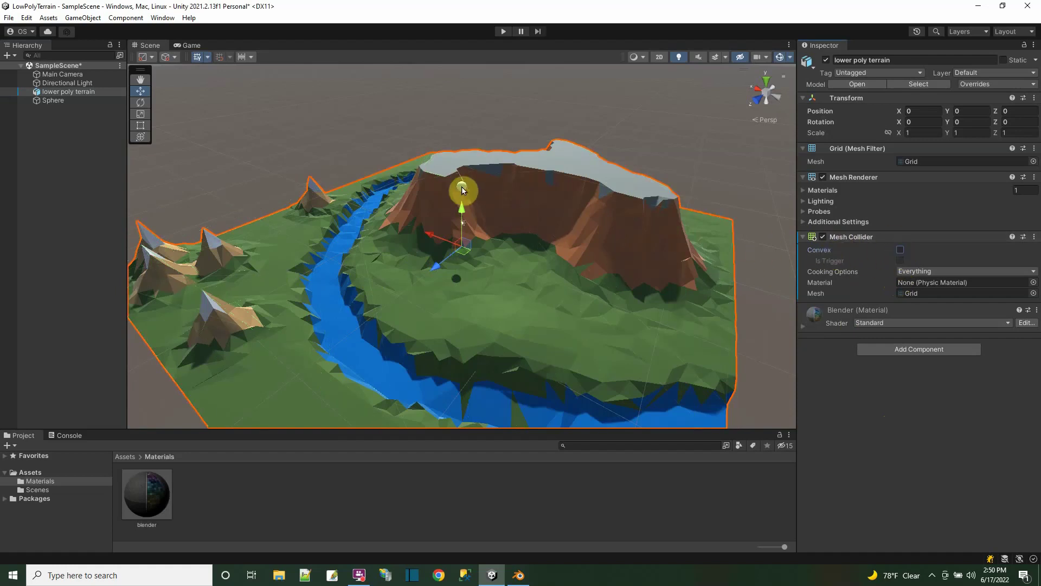
pyautogui.click(503, 31)
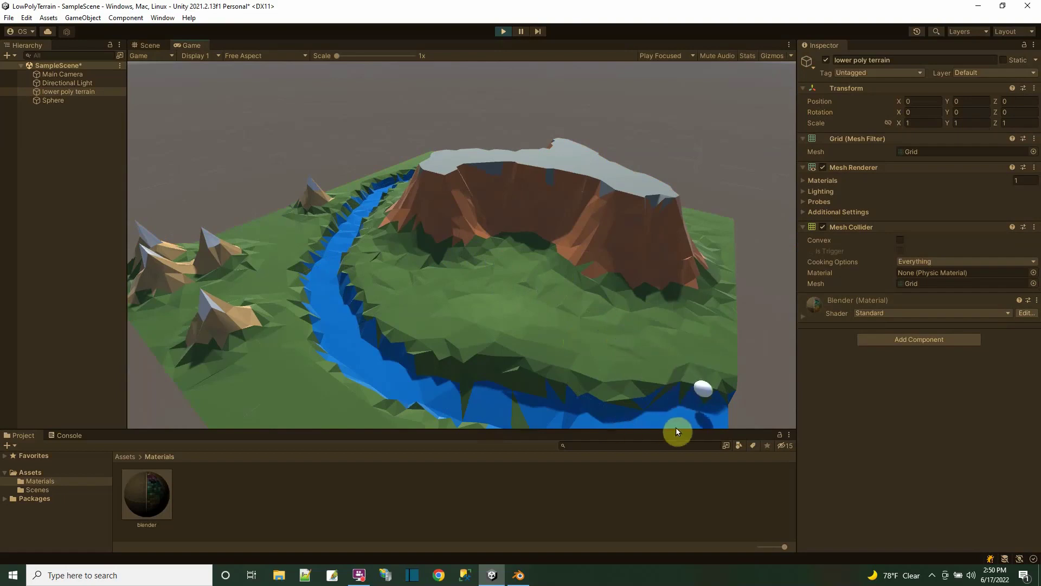
pyautogui.click(502, 33)
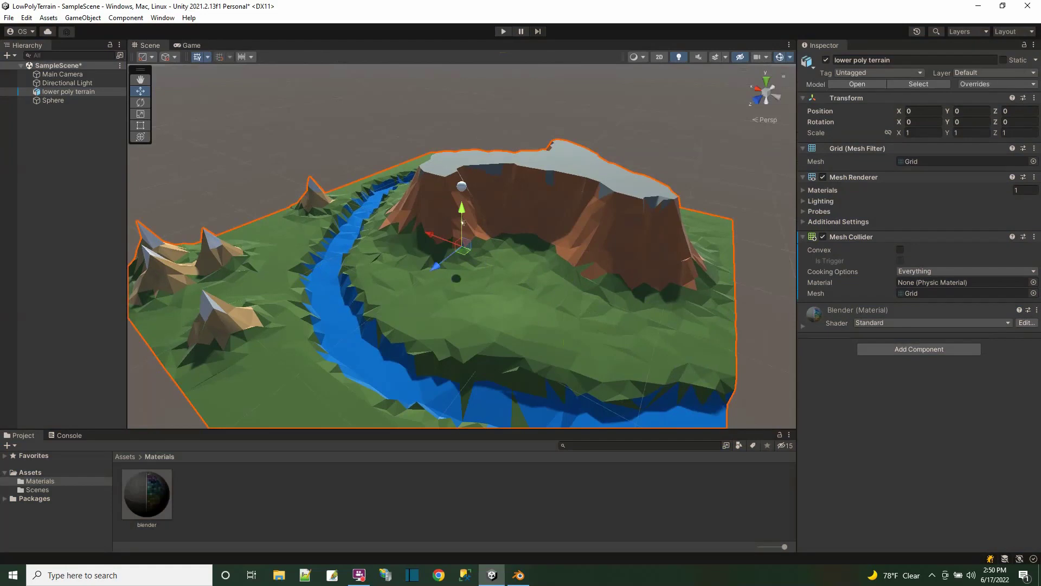